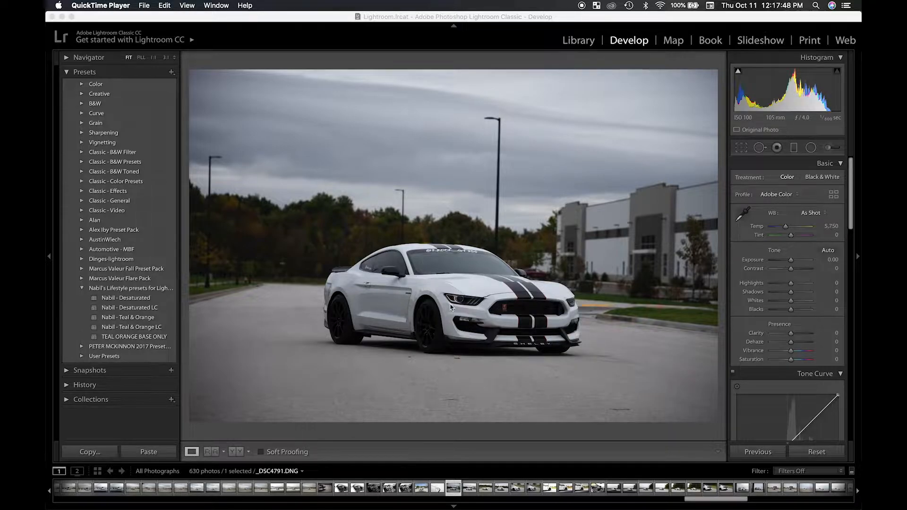
- Examine the finished reference photo Vancouver-276.JPG in Preview and switch back to Lightroom
key(ctrl+Up)
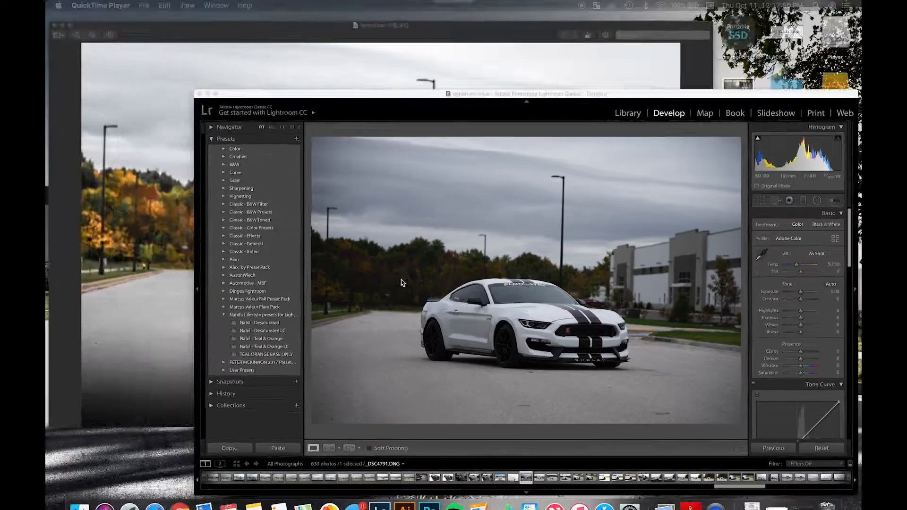
click(401, 231)
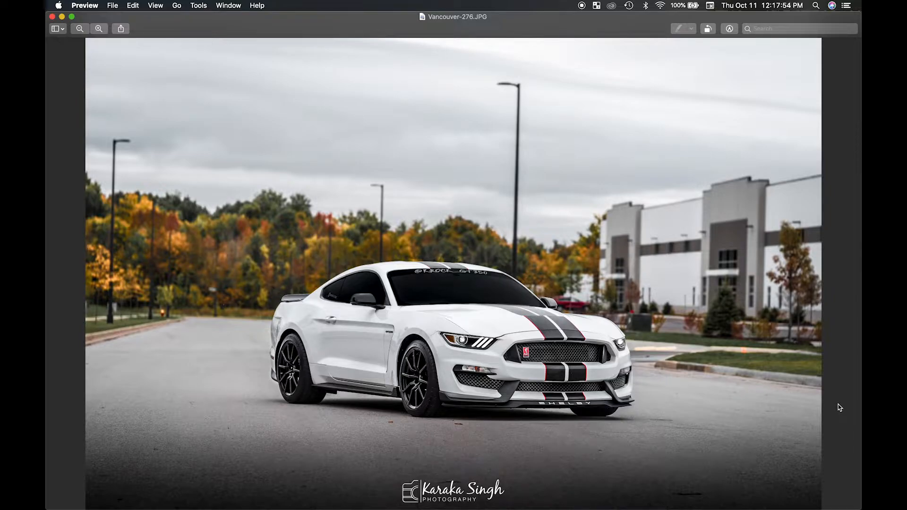
key(ctrl+Up)
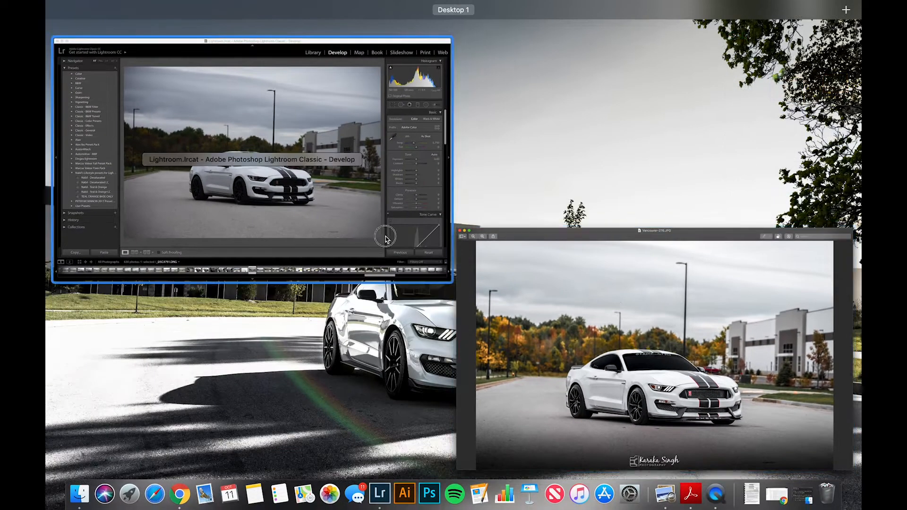
click(384, 232)
mouse_move(396, 508)
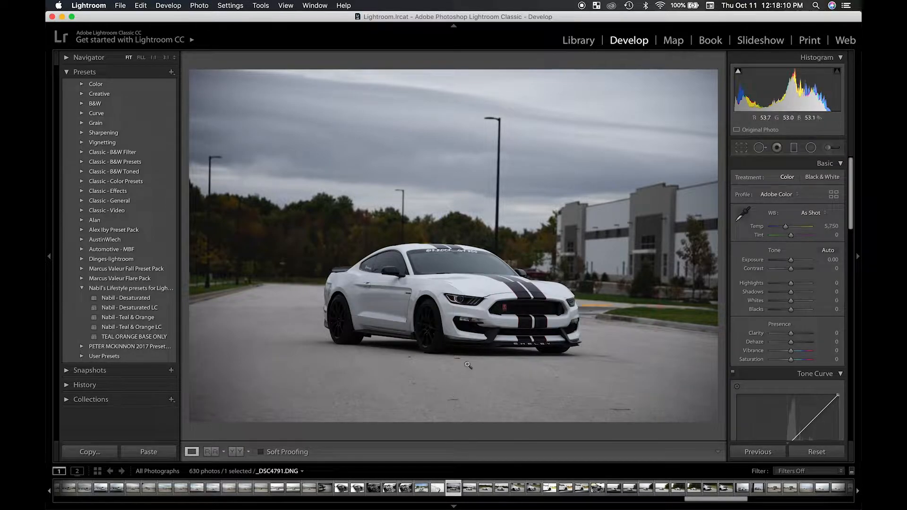
- View the unedited car photo in the Library module and return to the Develop module
mouse_move(429, 494)
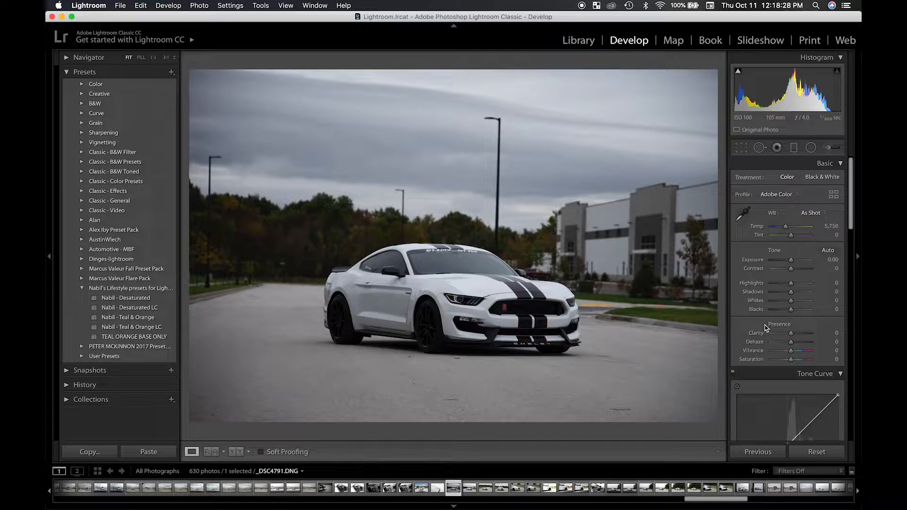
click(575, 40)
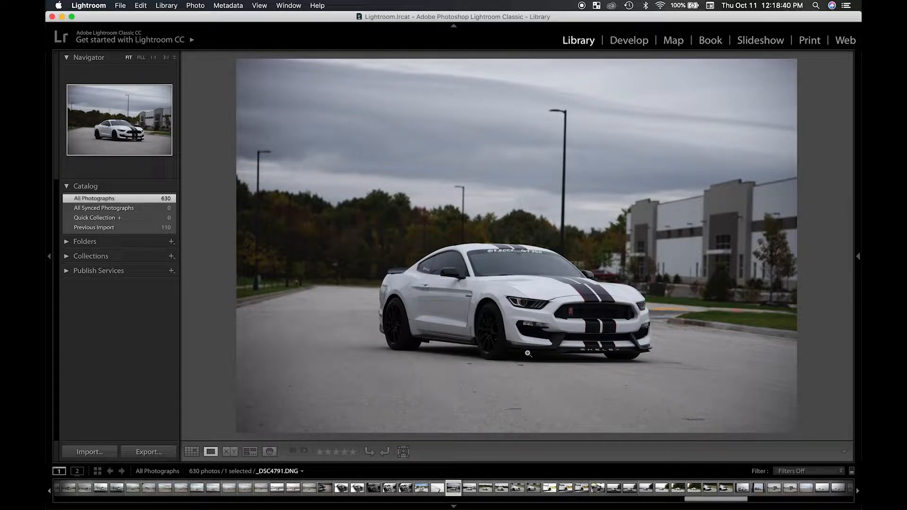
click(628, 42)
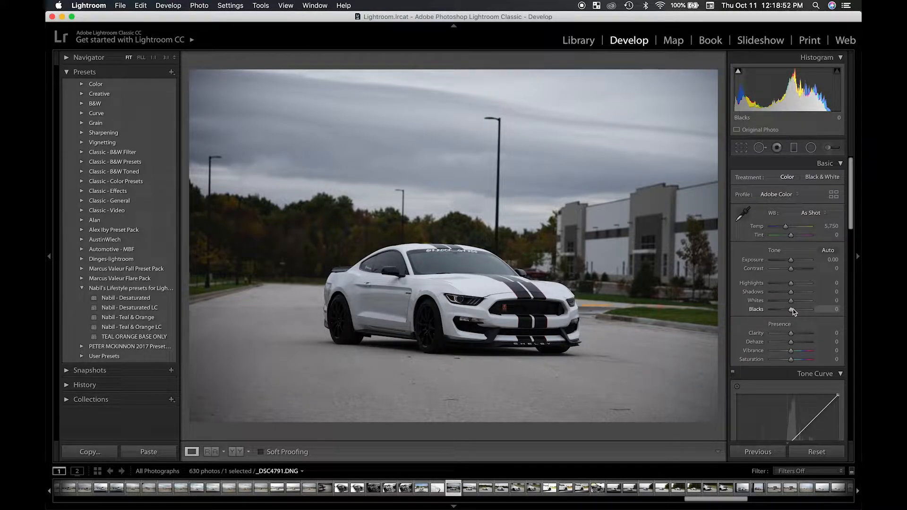
- Remove chromatic aberration and enable profile corrections in the photo's lens corrections
scroll(794, 311, down, 15)
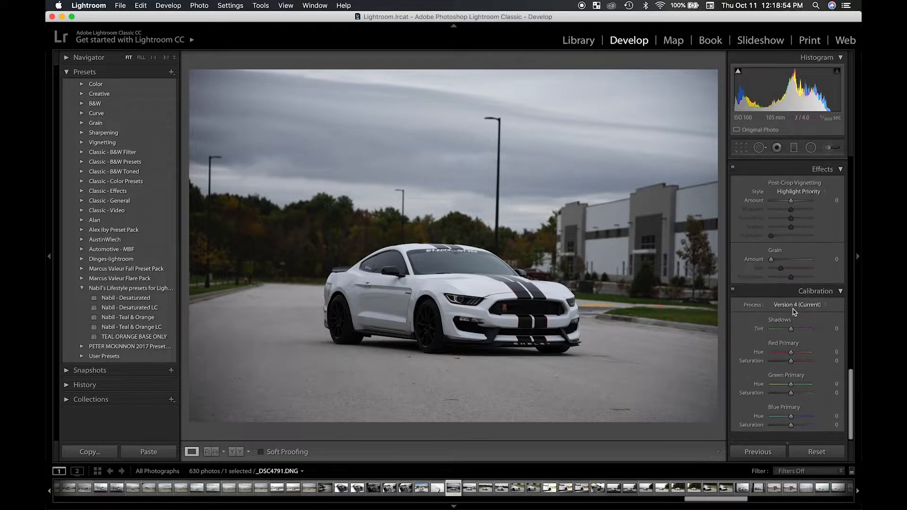
scroll(794, 311, up, 2)
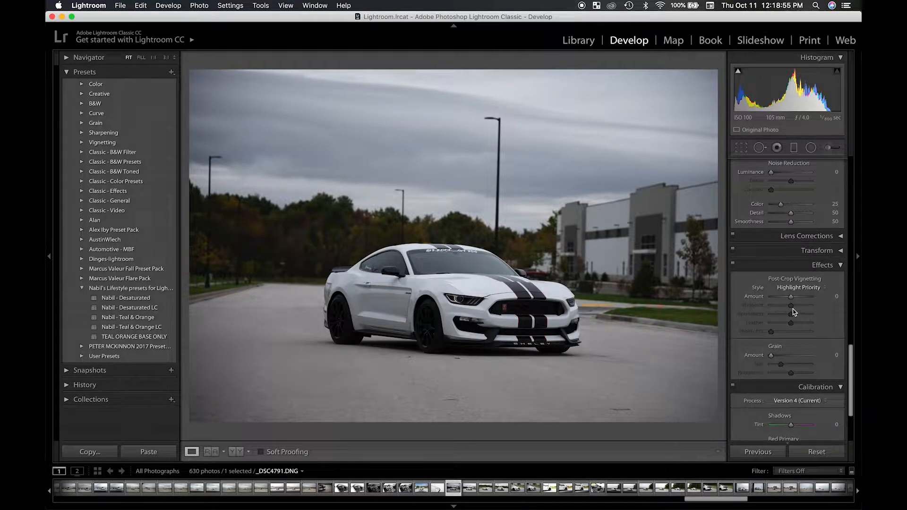
click(824, 239)
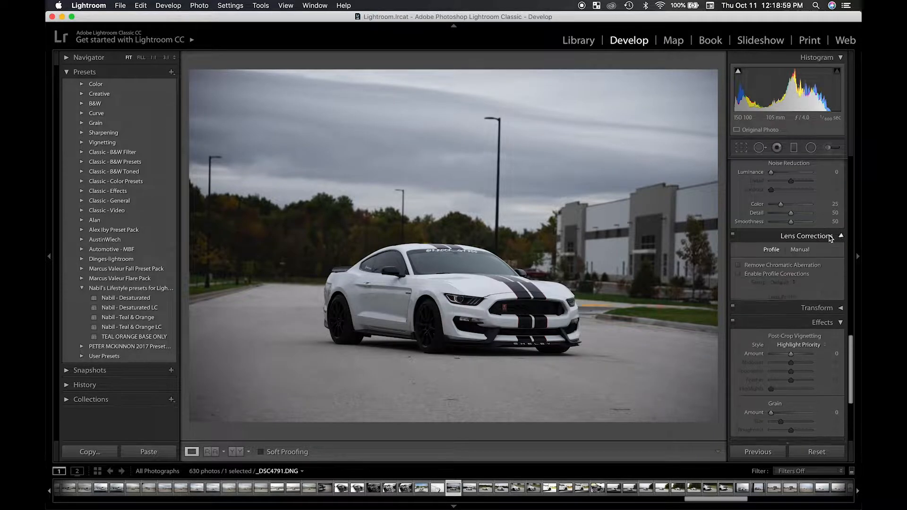
click(761, 266)
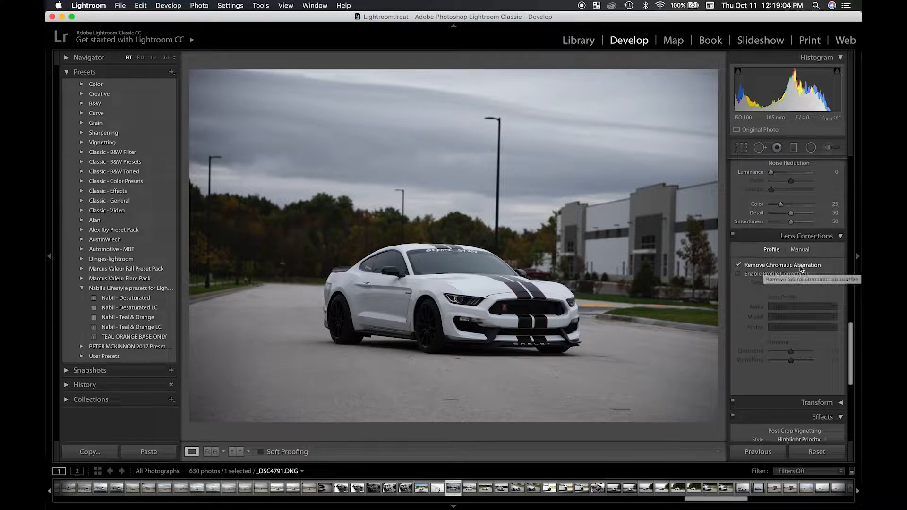
click(755, 276)
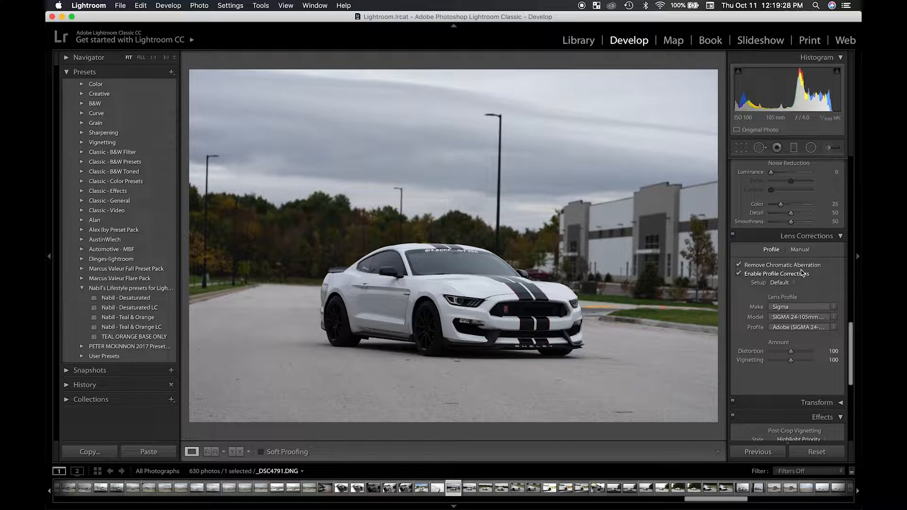
click(839, 236)
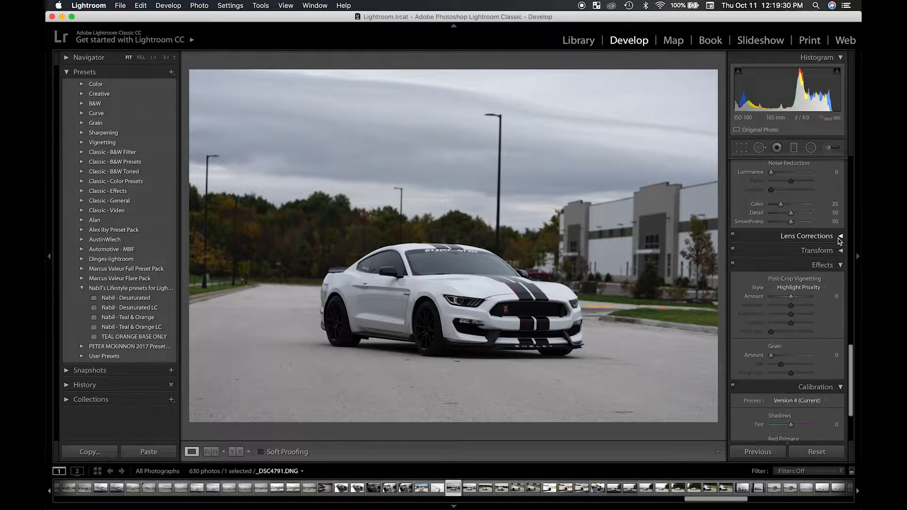
- Try the Level Upright correction on the car photo and set Upright back to Off
click(840, 251)
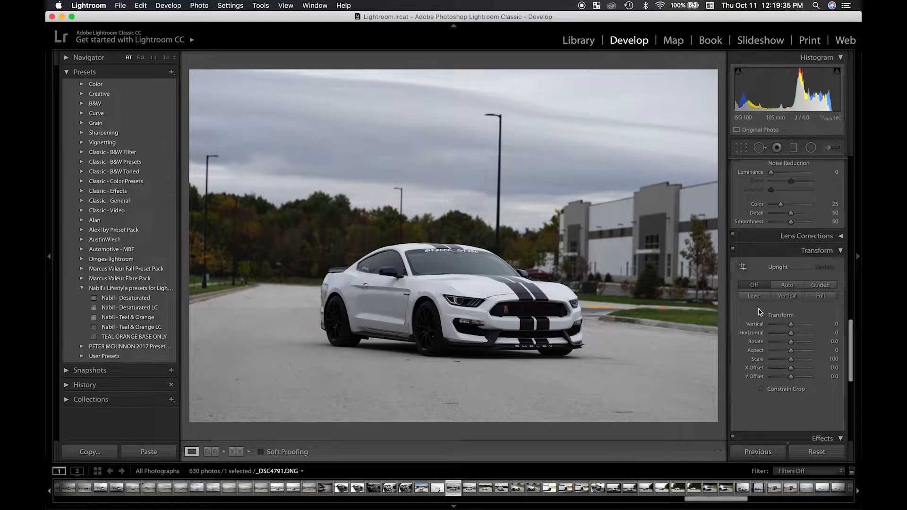
click(758, 298)
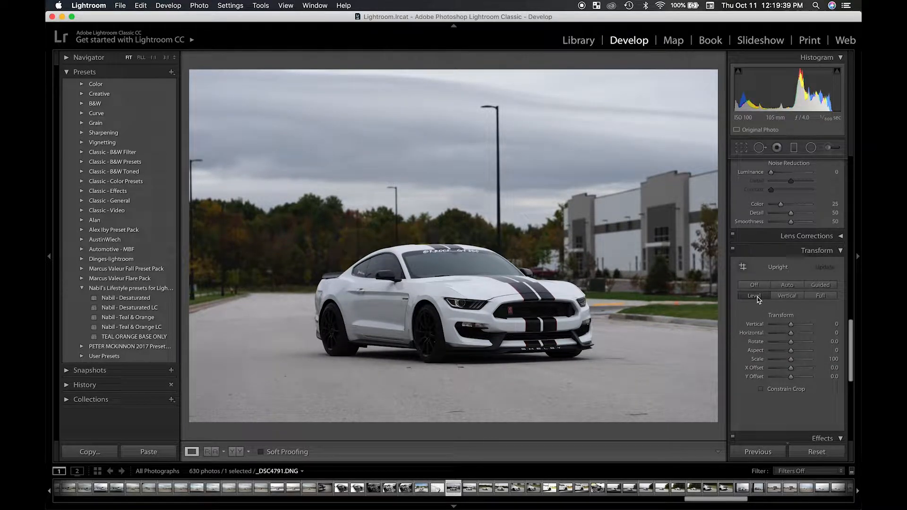
click(755, 286)
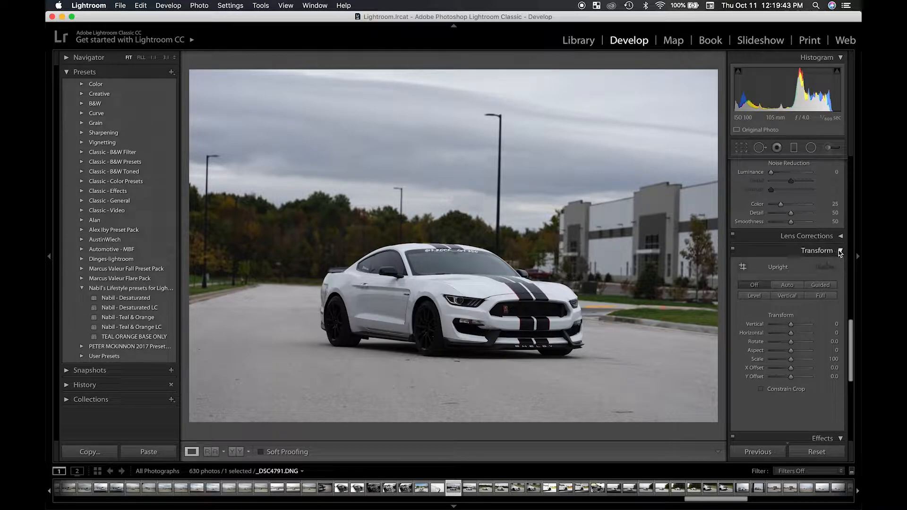
click(840, 251)
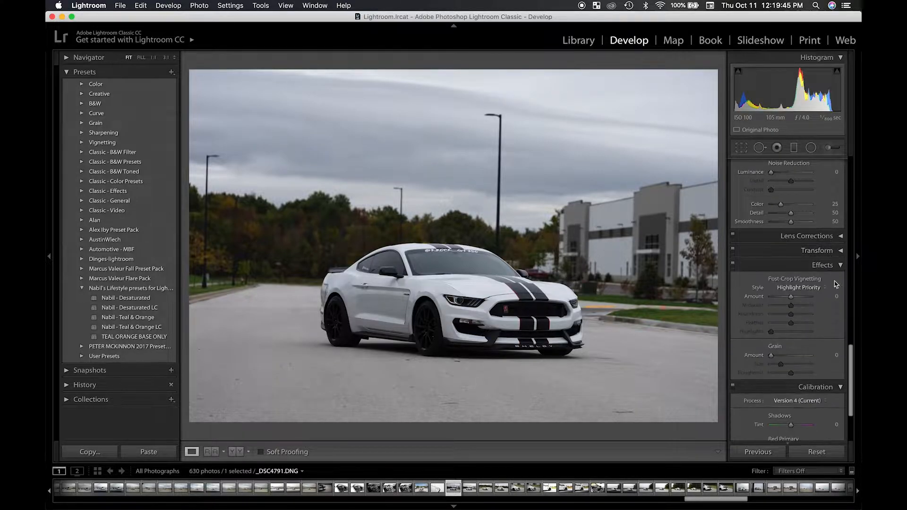
- Lower the photo's highlights to -100 in the basic tone adjustments
scroll(833, 289, up, 5)
scroll(834, 289, down, 1)
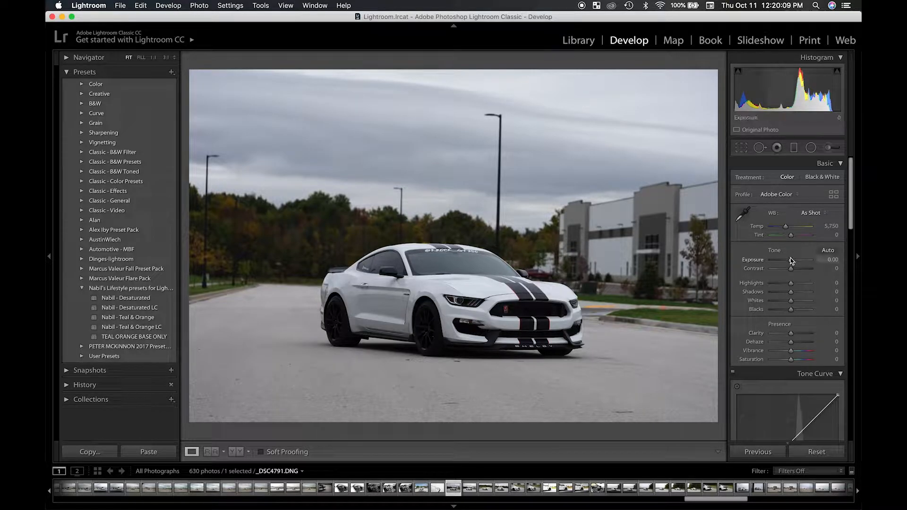
drag(792, 284, 771, 283)
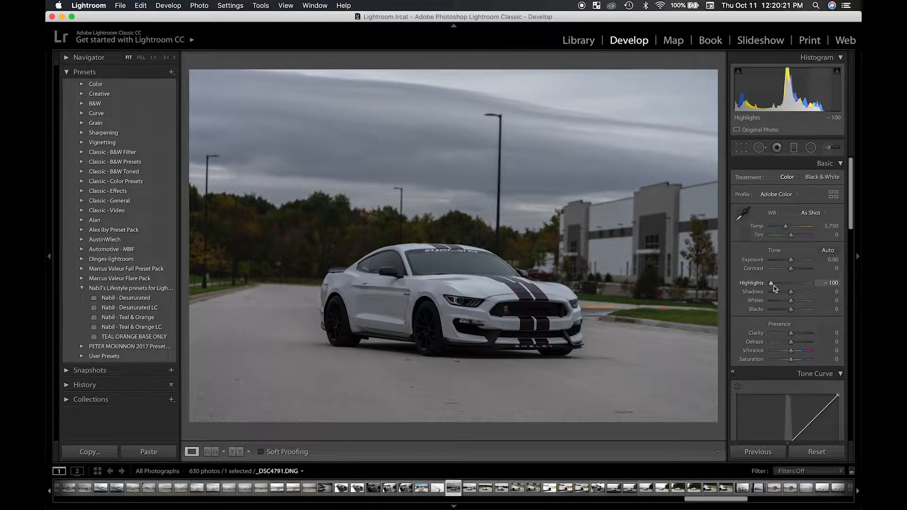
drag(773, 285, 749, 287)
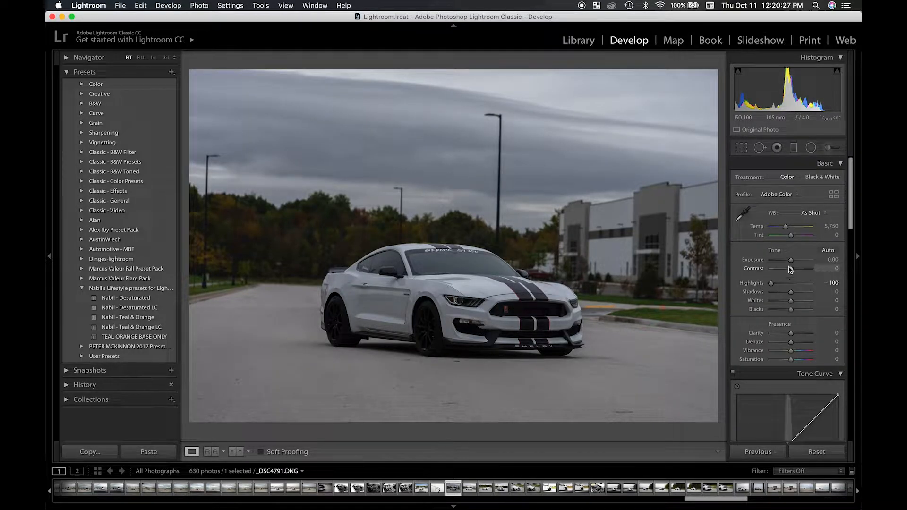
- Raise the photo's exposure to +0.50 and lower the contrast to -20
drag(791, 263, 792, 264)
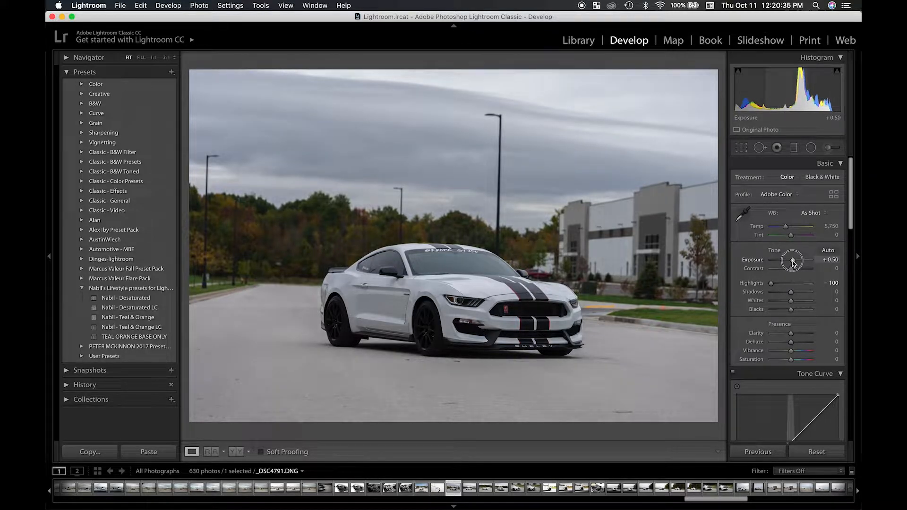
drag(793, 264, 793, 264)
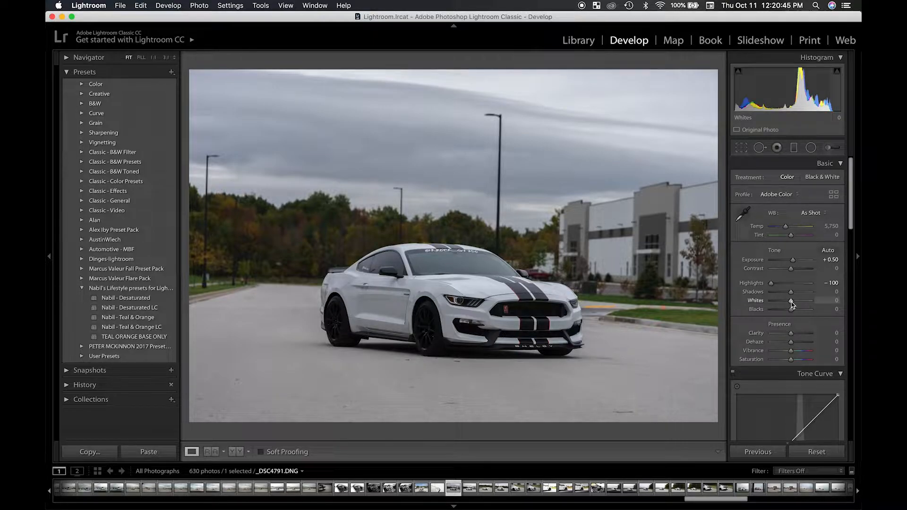
mouse_move(791, 272)
mouse_down()
mouse_move(805, 273)
mouse_move(789, 273)
mouse_up()
drag(789, 272, 787, 272)
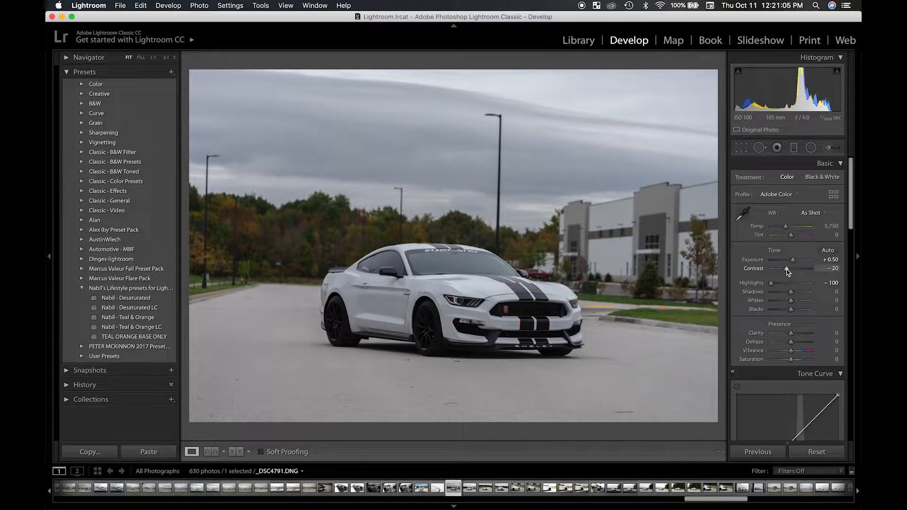
- Raise the photo's shadows to +50 to brighten the trees and the dark car parts
scroll(803, 269, down, 2)
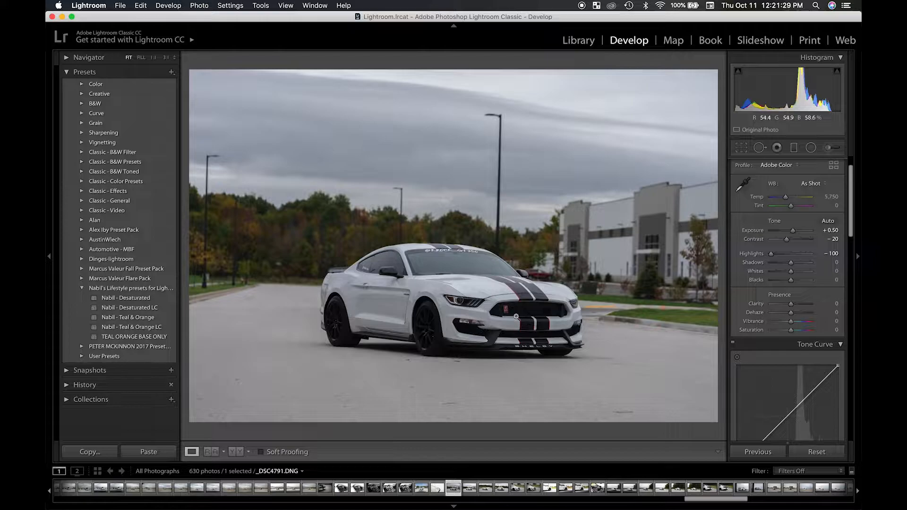
drag(791, 262, 798, 267)
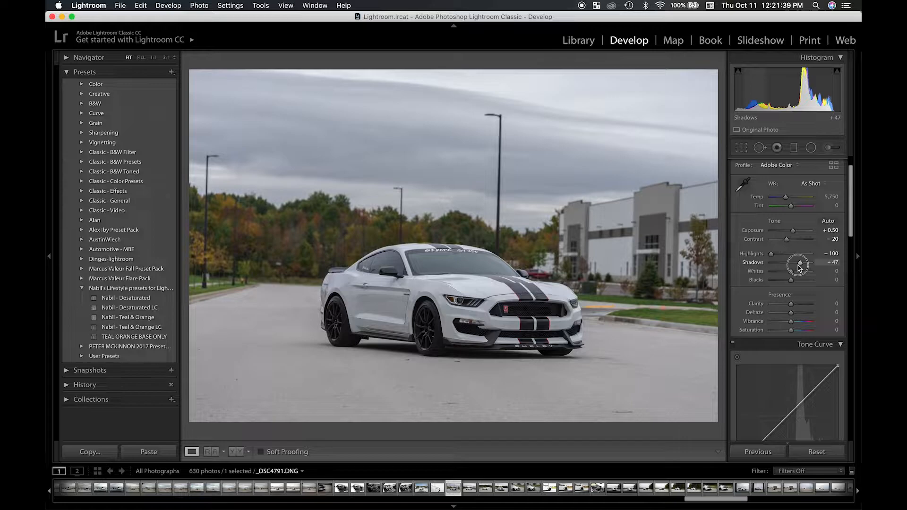
drag(798, 268, 799, 267)
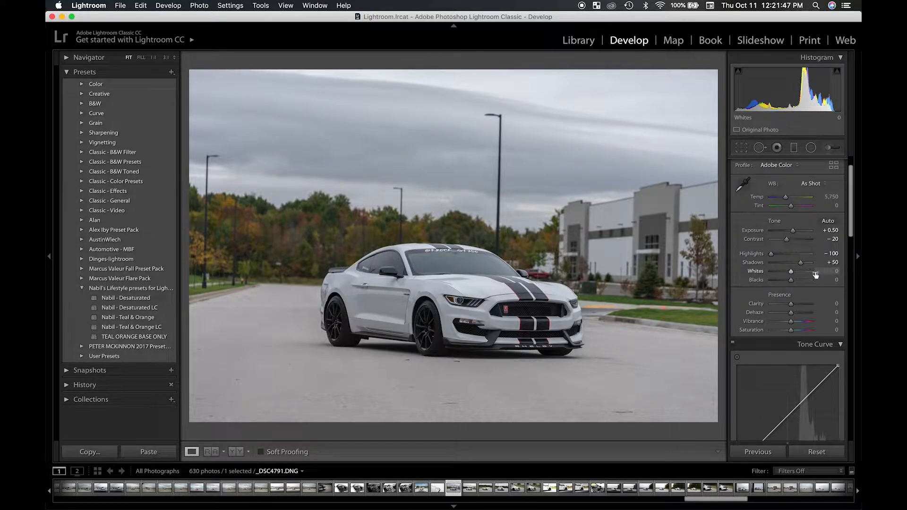
- Set the photo's blacks to -6 and its clarity to +30
mouse_move(791, 272)
mouse_down()
mouse_move(770, 271)
mouse_move(836, 276)
mouse_move(791, 276)
mouse_up()
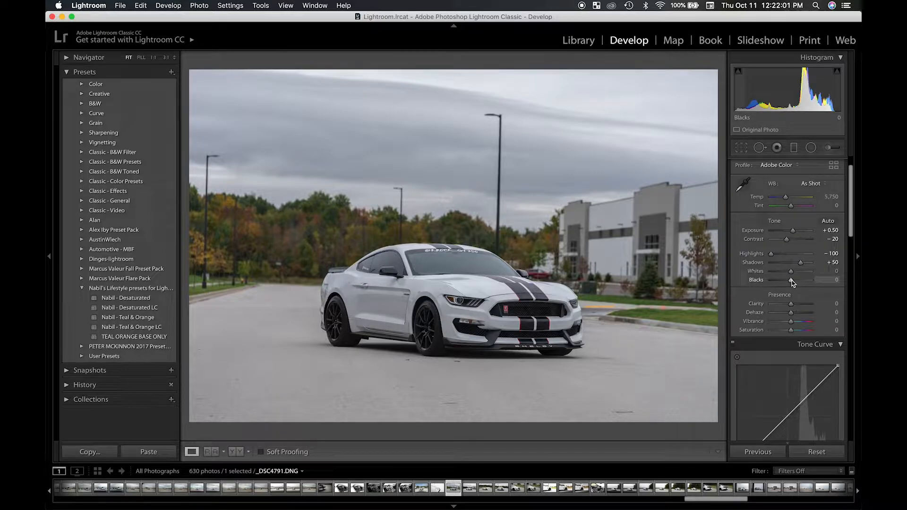
click(792, 281)
drag(792, 283, 791, 282)
drag(792, 283, 791, 283)
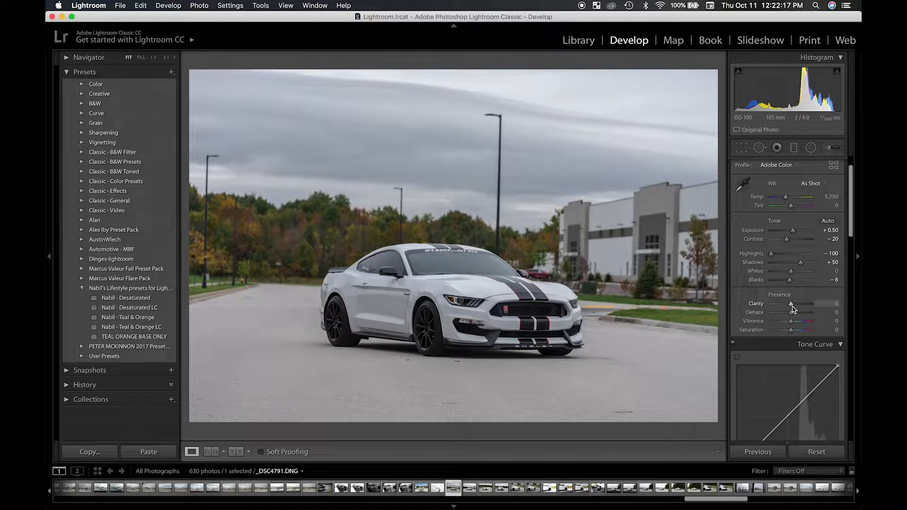
drag(793, 309, 821, 305)
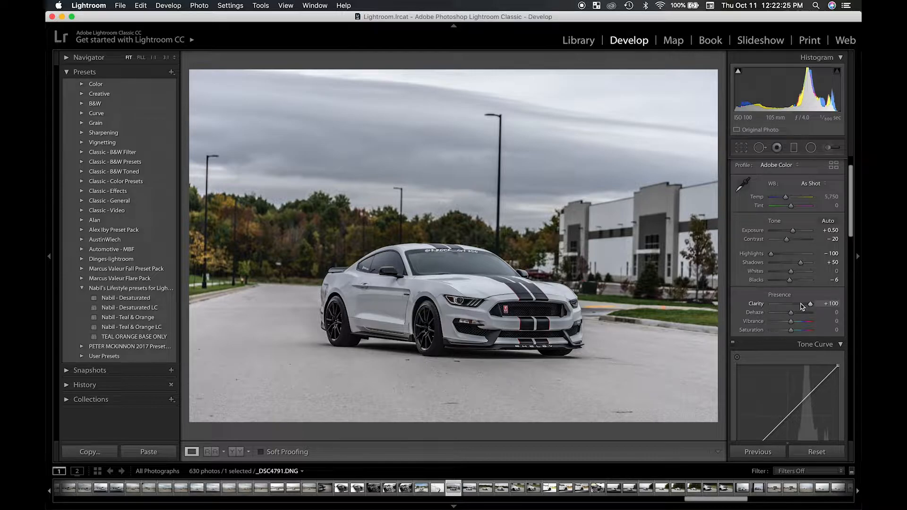
drag(809, 304, 797, 310)
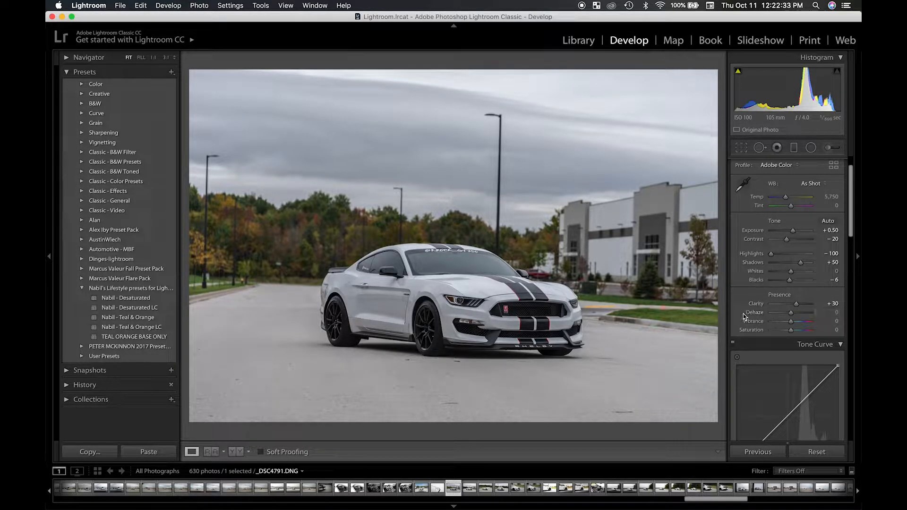
- Mute the photo's overall color by setting vibrance to -23 and saturation to -24
scroll(743, 305, down, 3)
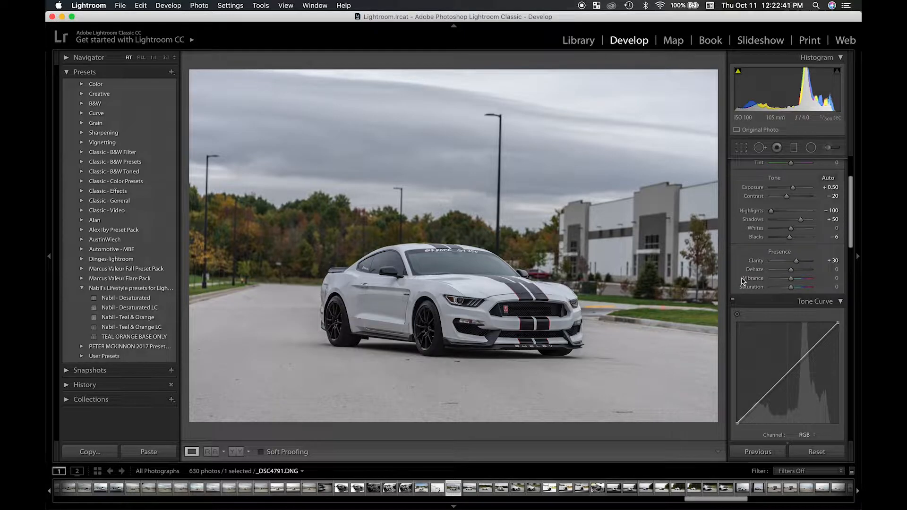
scroll(741, 281, down, 2)
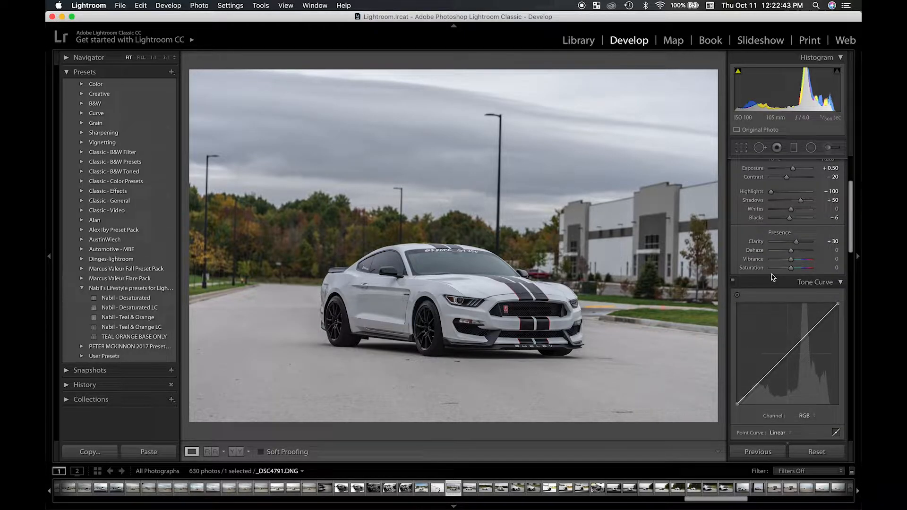
click(790, 259)
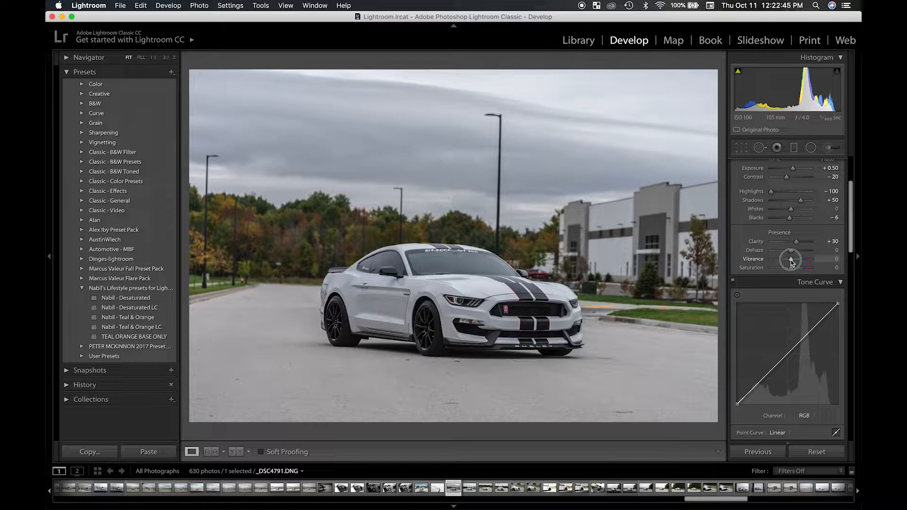
drag(792, 262, 786, 261)
drag(792, 269, 787, 269)
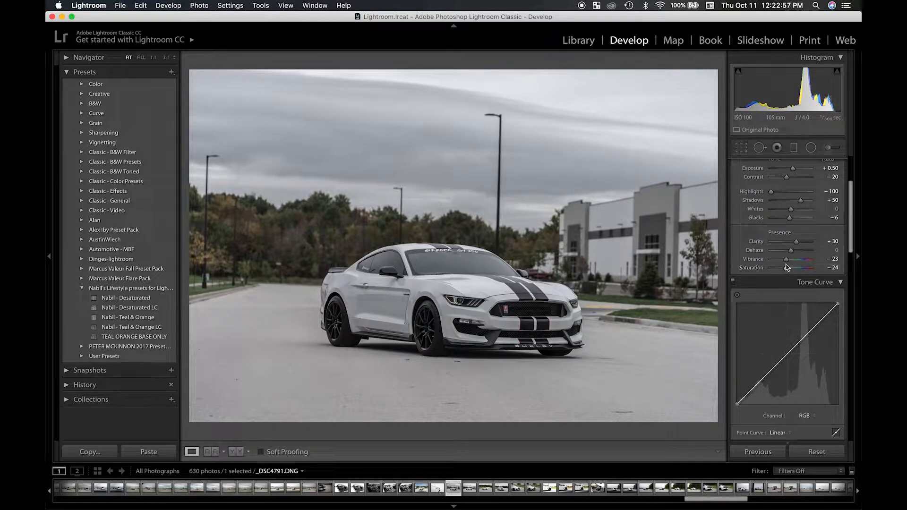
click(786, 261)
scroll(790, 277, down, 5)
scroll(791, 276, down, 3)
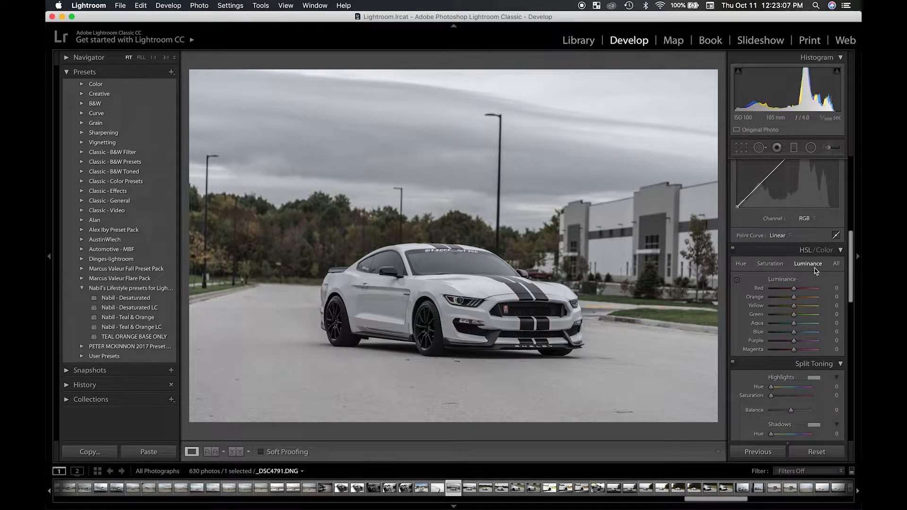
click(770, 263)
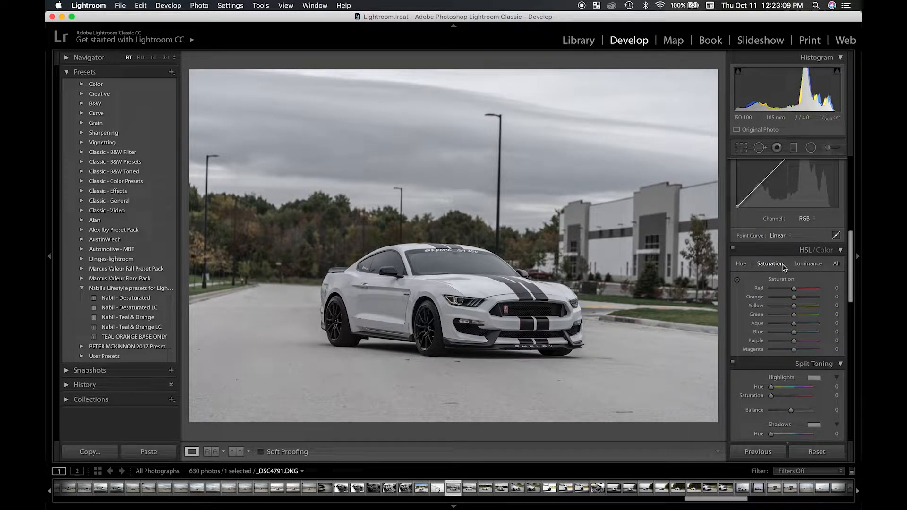
click(812, 265)
- Add three points to the RGB tone curve, one each in the highlights, midtones and shadows
scroll(811, 265, up, 5)
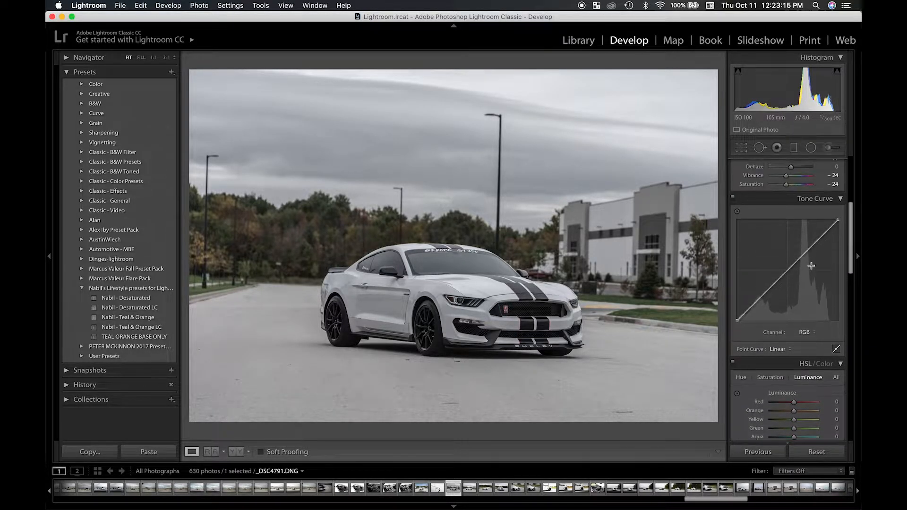
scroll(810, 266, up, 3)
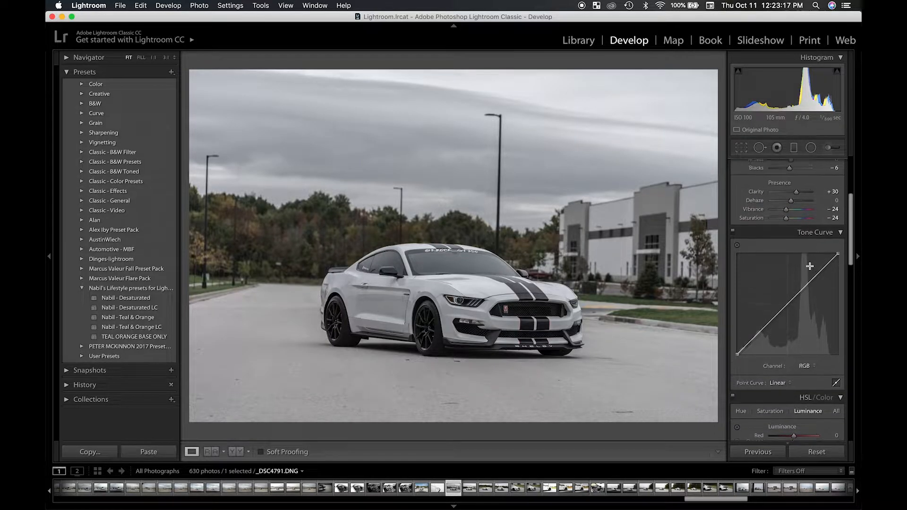
scroll(808, 250, down, 2)
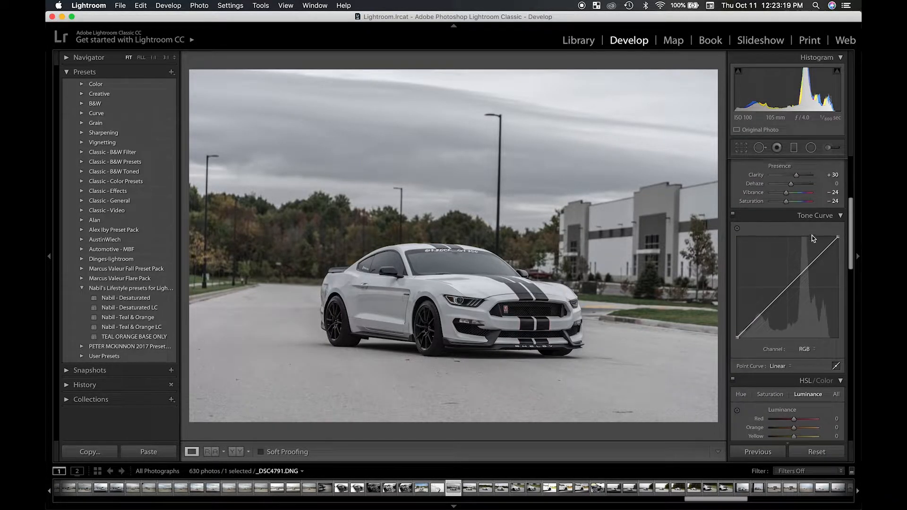
click(812, 265)
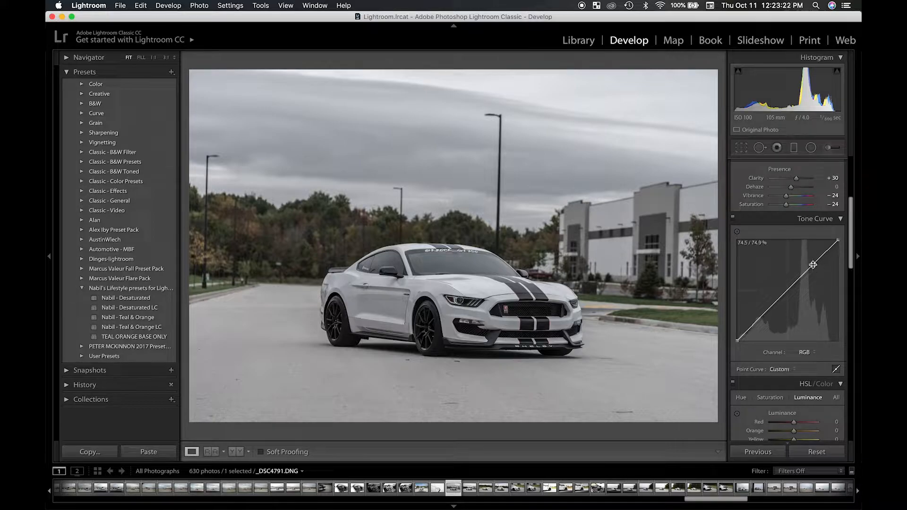
click(788, 289)
click(763, 317)
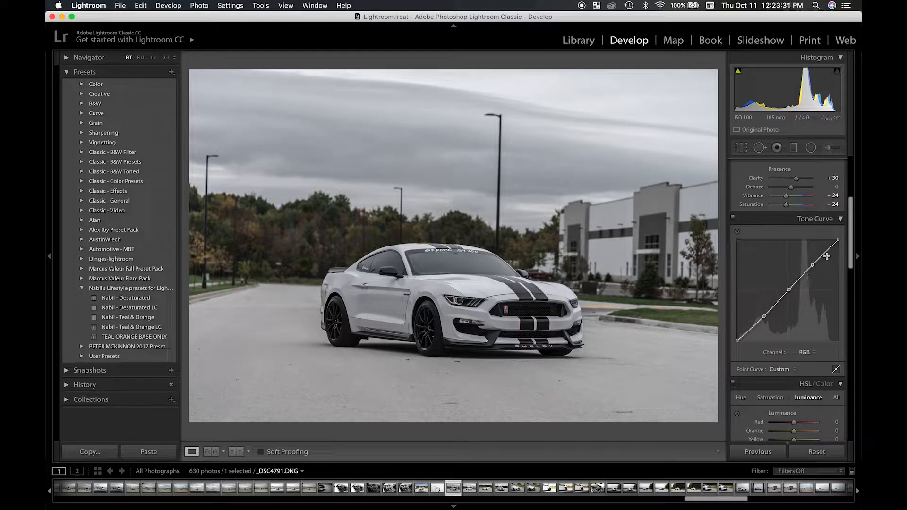
- Shape the RGB tone curve by raising the highlight point slightly, lowering the midtone point and lifting the shadow point
click(813, 265)
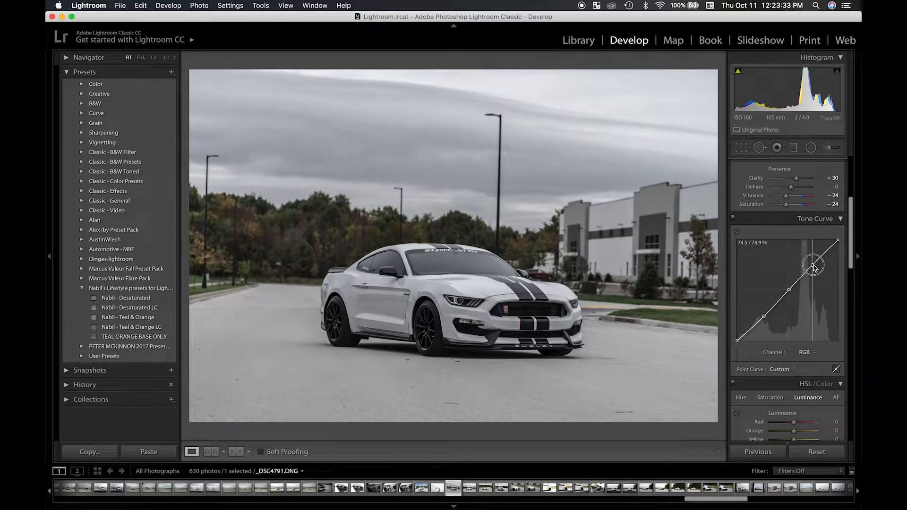
drag(812, 266, 814, 266)
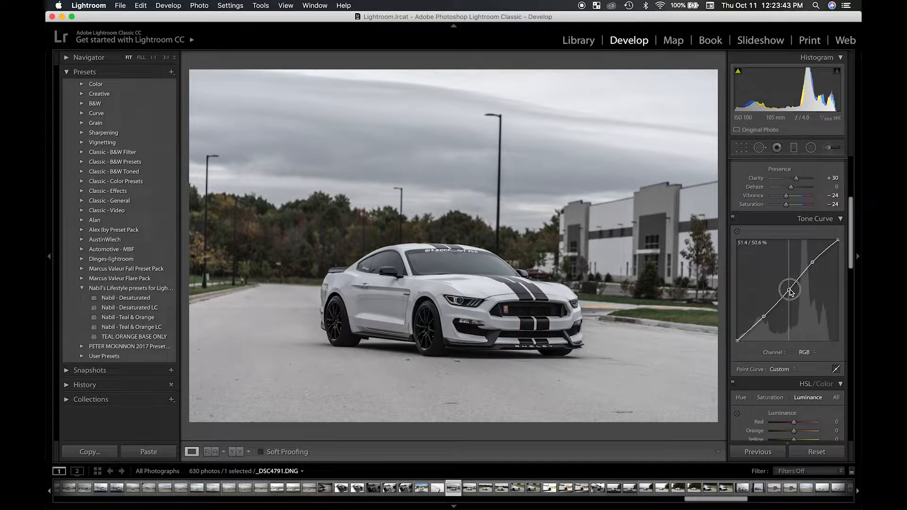
drag(789, 292, 762, 318)
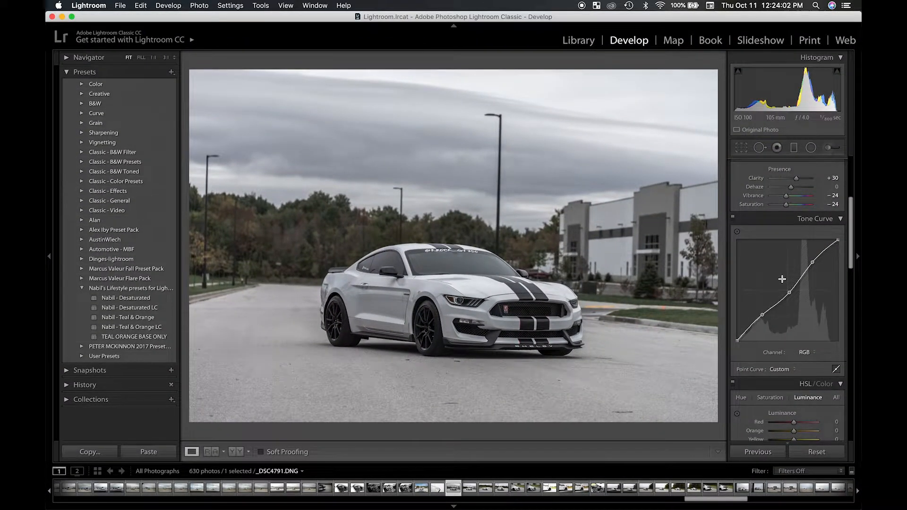
- Boost the autumn colors by setting the HSL saturation of red, orange and yellow to +100
scroll(784, 282, down, 5)
scroll(784, 282, down, 4)
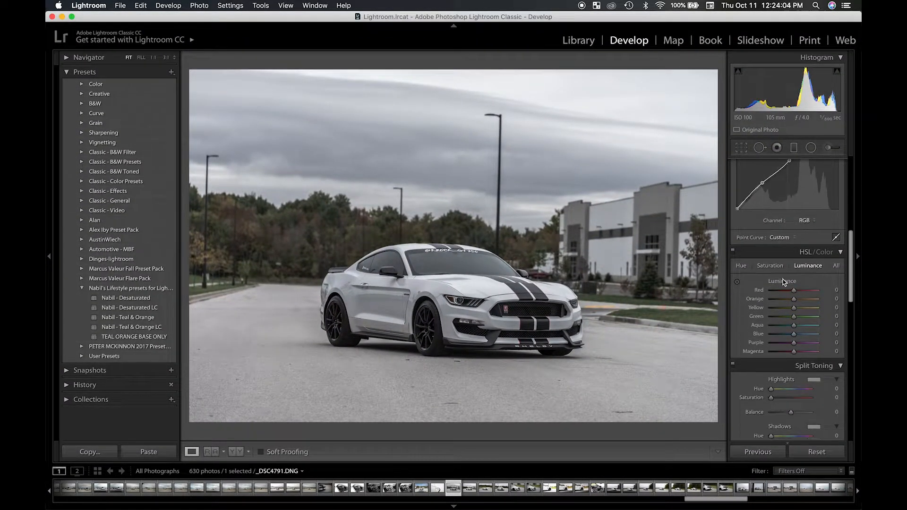
click(770, 217)
click(741, 216)
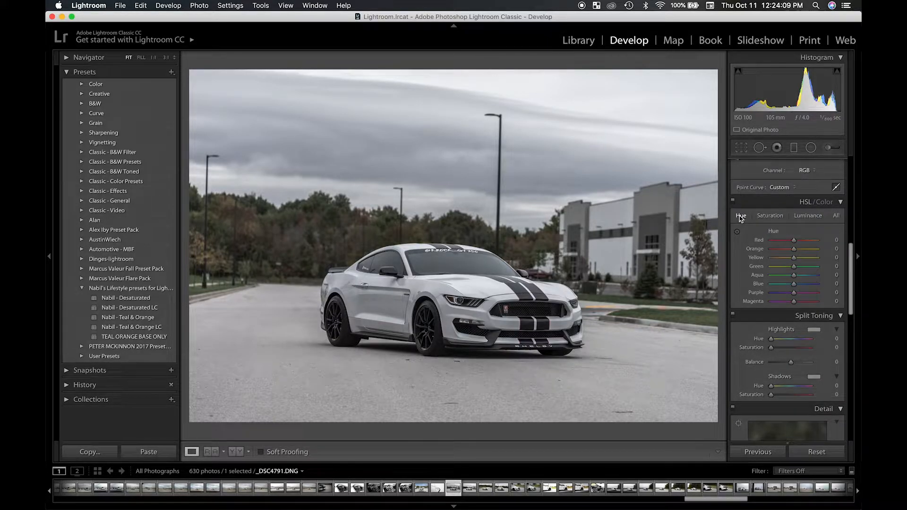
click(775, 216)
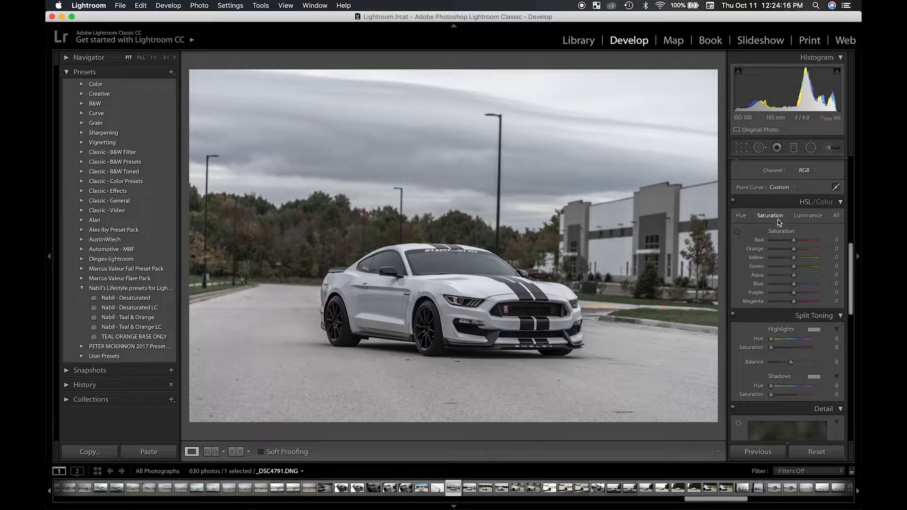
drag(799, 244, 846, 242)
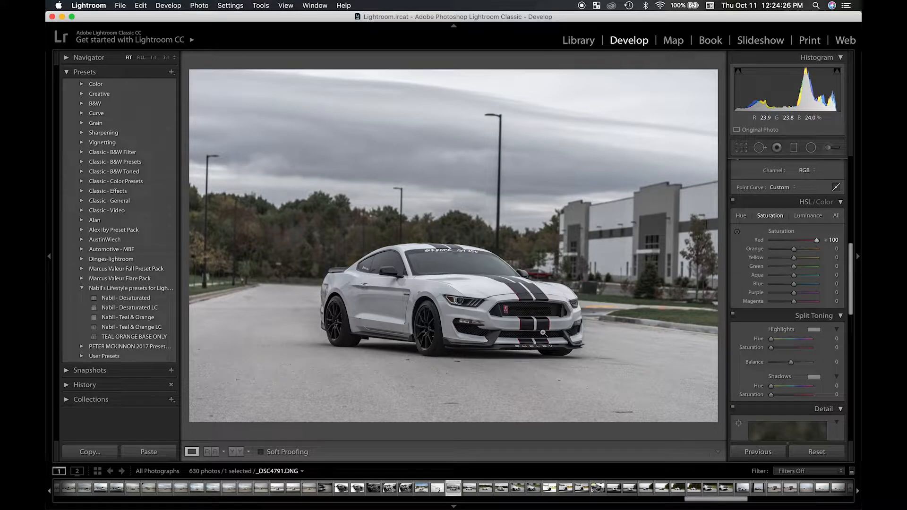
drag(794, 250, 840, 251)
drag(798, 261, 850, 260)
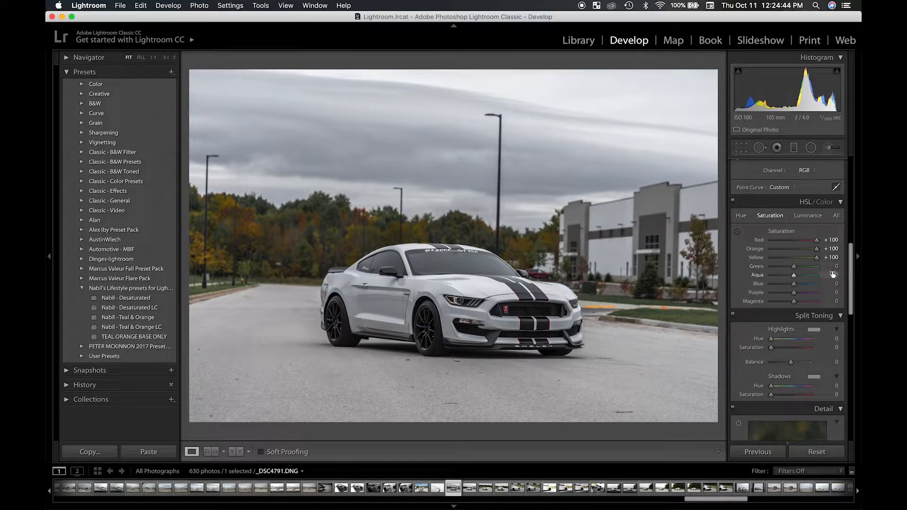
- Switch to Preview to examine the finished reference photo's tree colors, and return to Lightroom
key(ctrl+Up)
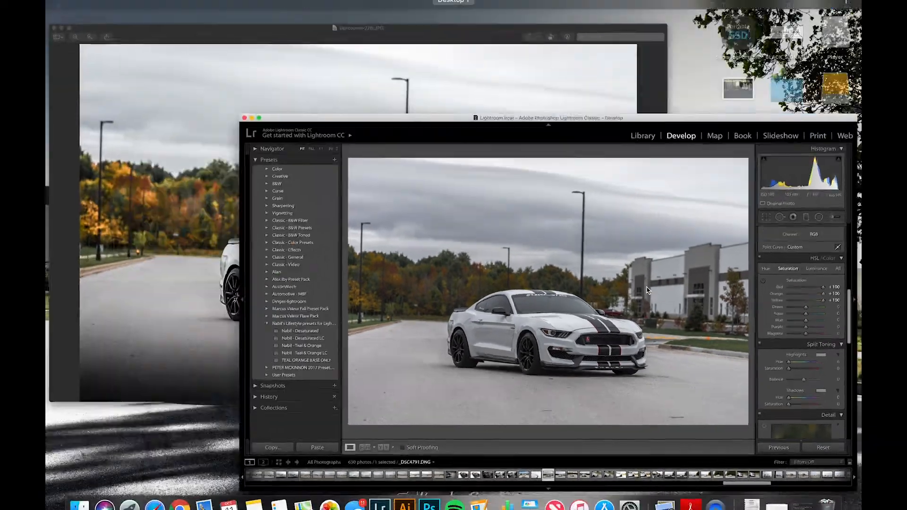
click(391, 219)
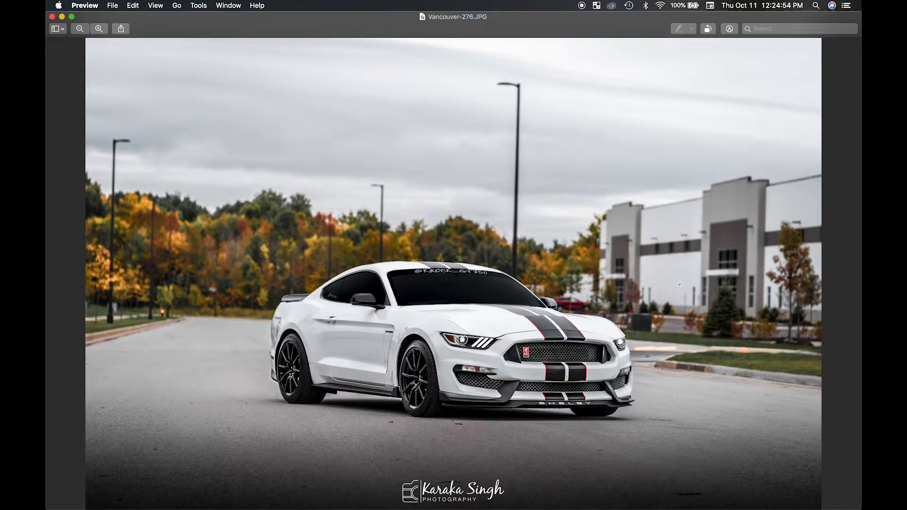
key(ctrl+Up)
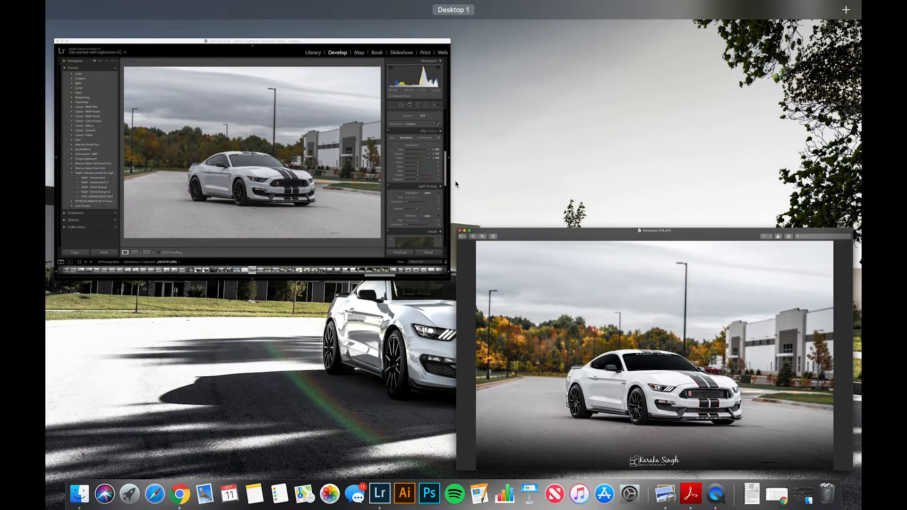
click(243, 152)
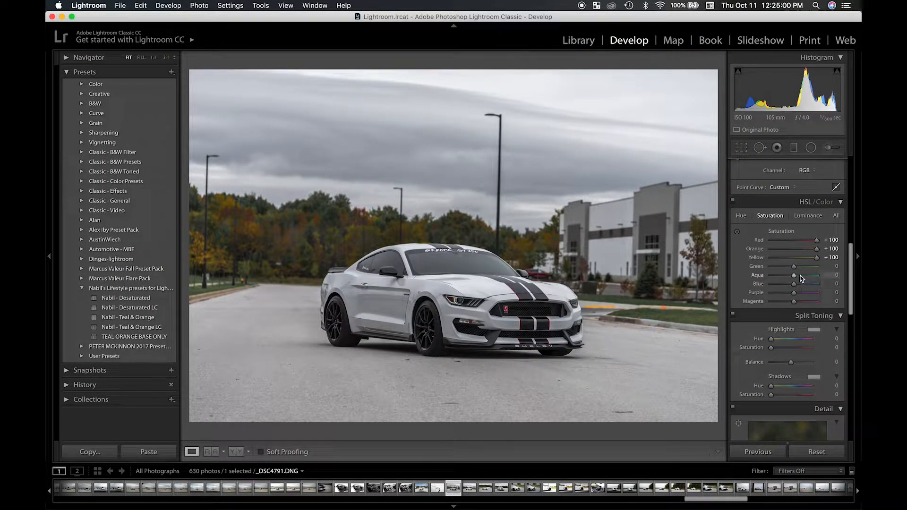
- Set the HSL saturation of green to +74 and of aqua to -100
click(795, 267)
drag(794, 267, 855, 267)
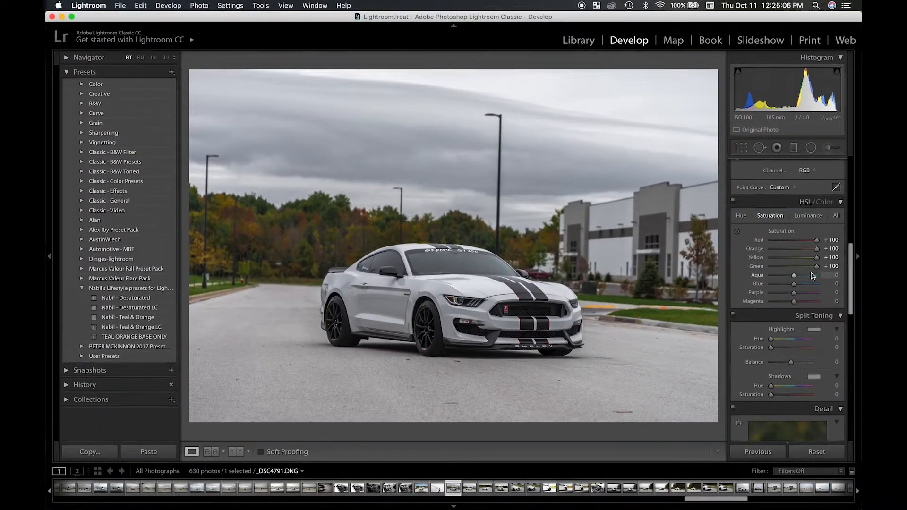
drag(816, 266, 863, 294)
click(794, 277)
drag(860, 294, 653, 314)
- Set the HSL saturation of blue to about +14, checking the sky against the reference photo
click(797, 288)
drag(796, 288, 860, 291)
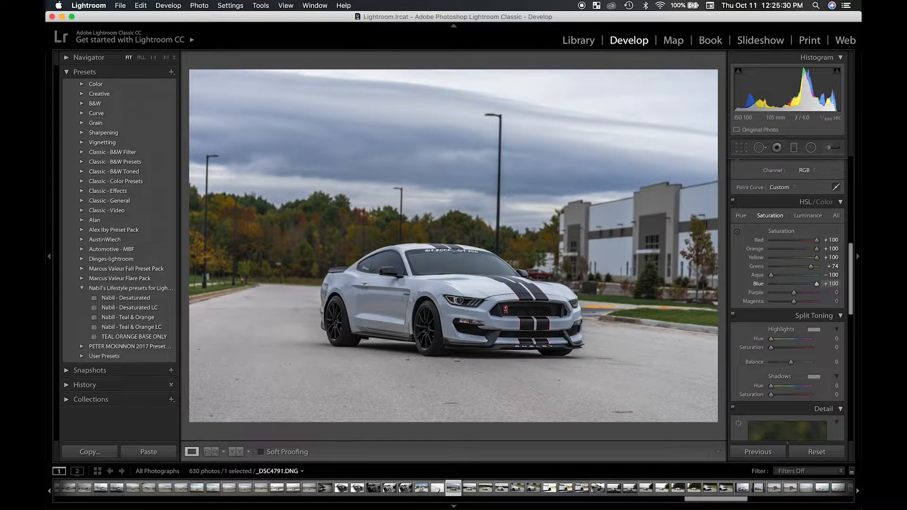
key(ctrl+Up)
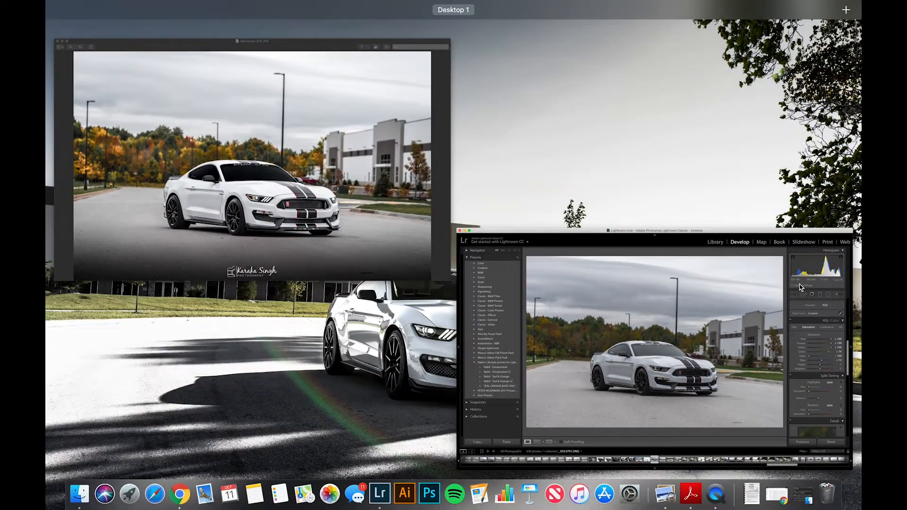
click(800, 287)
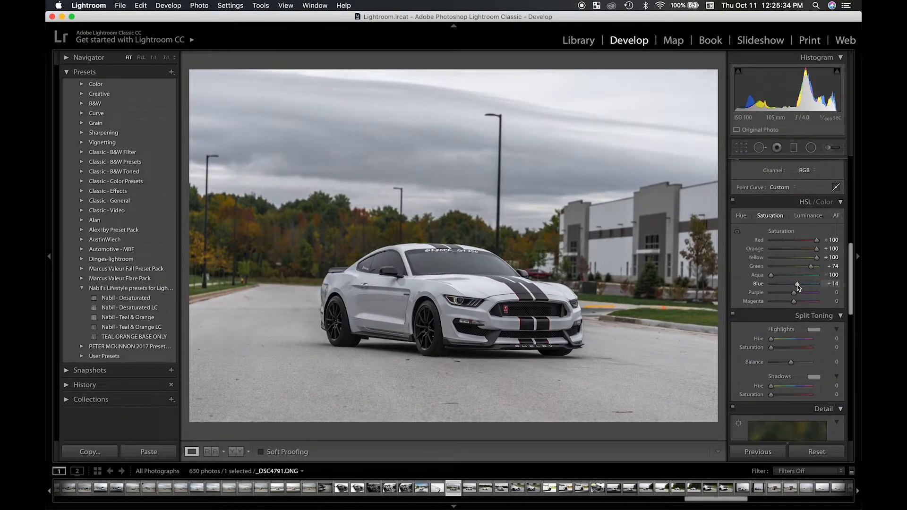
drag(795, 287, 796, 287)
- Brighten the foliage by setting the HSL luminance of red, orange and yellow to +100
click(809, 216)
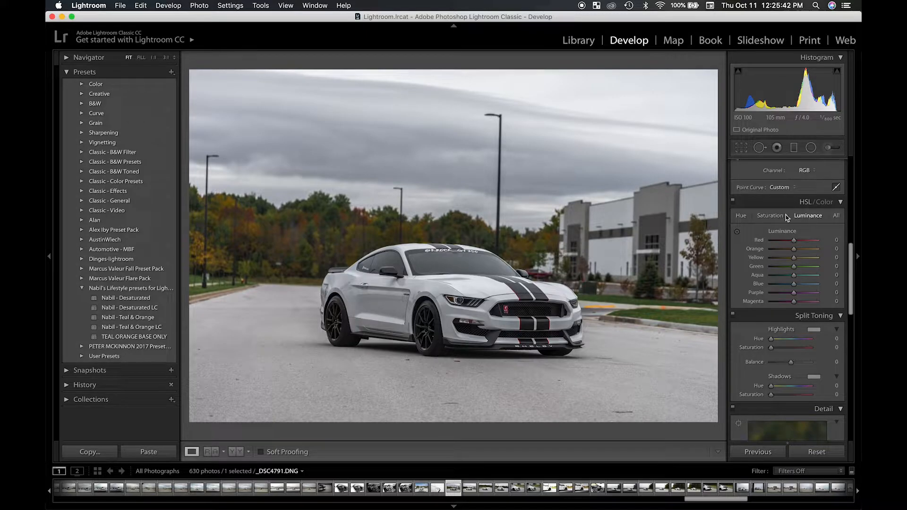
drag(794, 240, 860, 242)
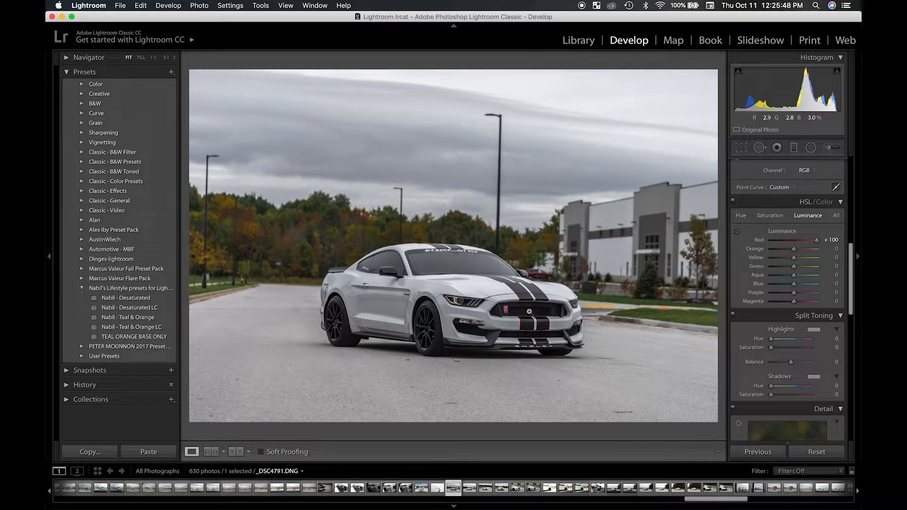
drag(794, 251, 835, 254)
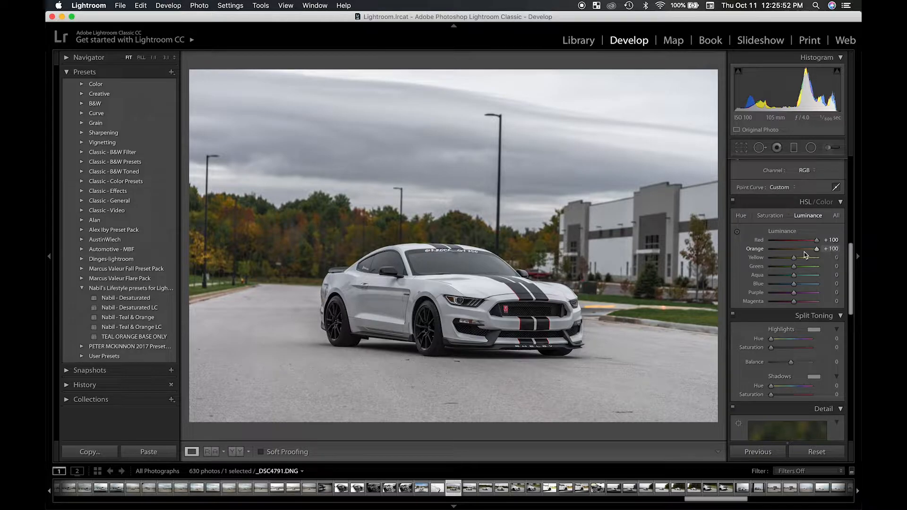
drag(794, 257, 841, 261)
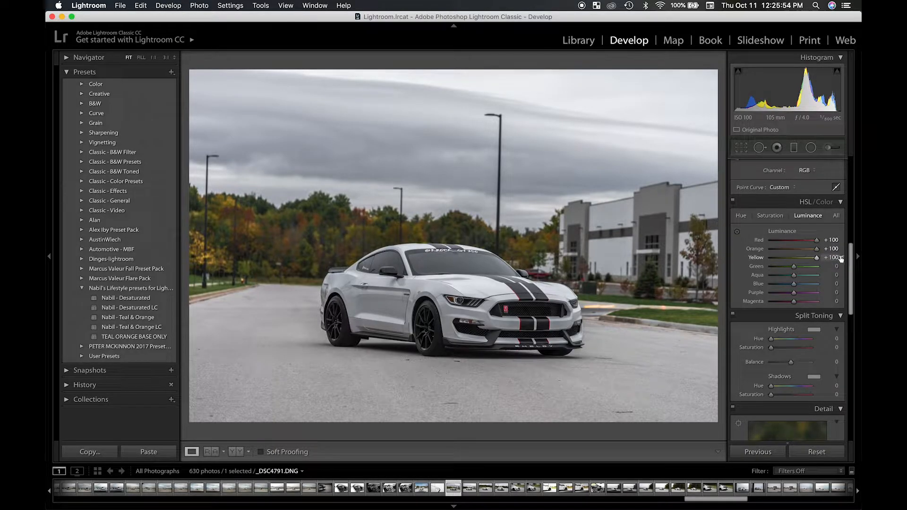
- Set the HSL luminance of green to +49, aqua to -100 and blue to +60, comparing with the reference photo
drag(793, 267, 708, 288)
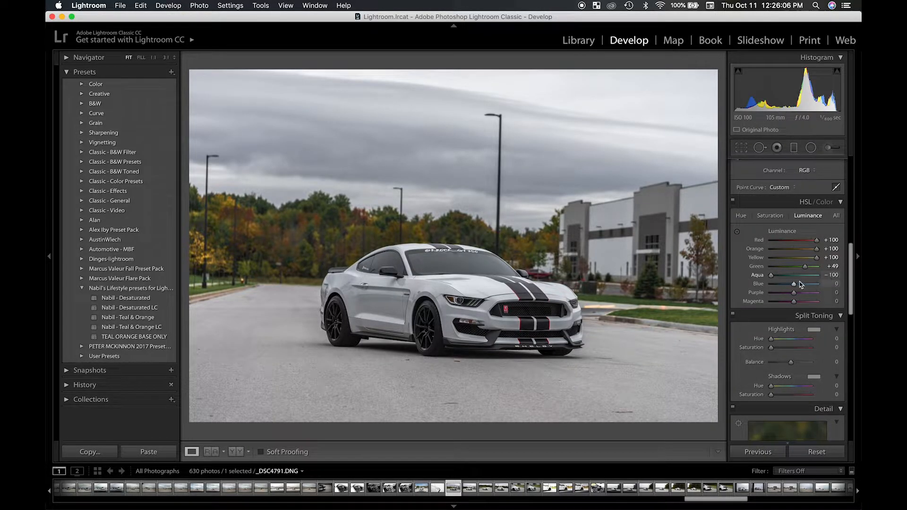
drag(797, 286, 809, 289)
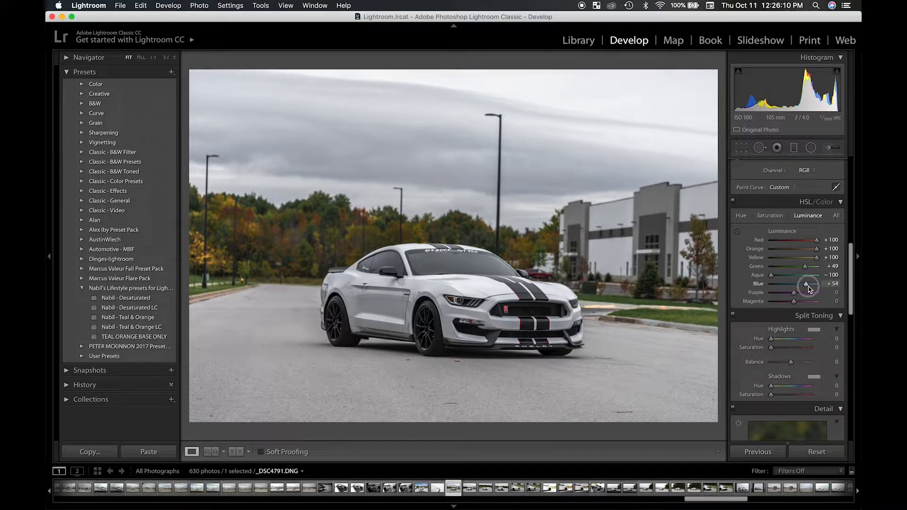
key(ctrl+Up)
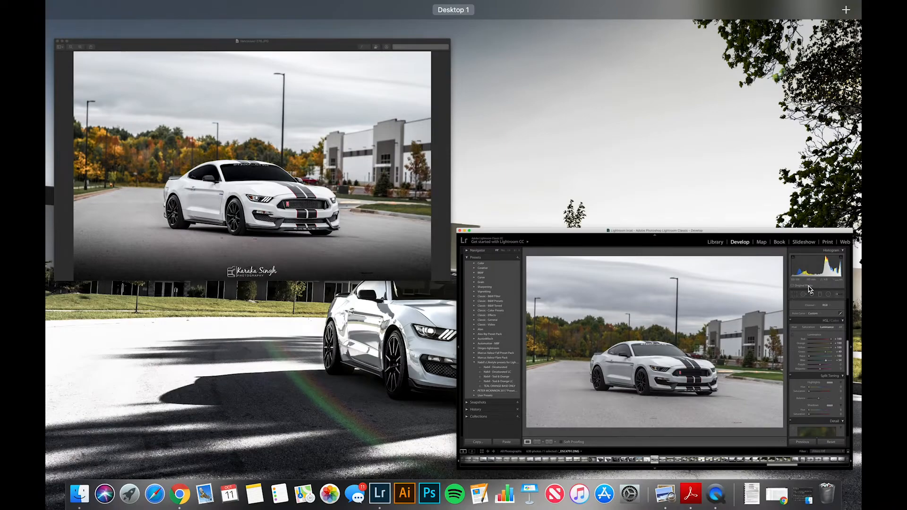
key(ctrl+Up)
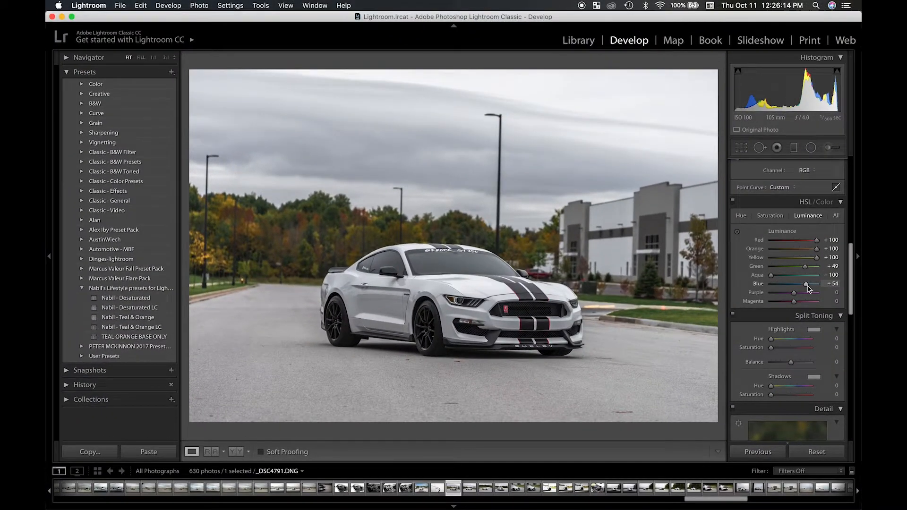
drag(806, 286, 807, 287)
scroll(807, 287, down, 2)
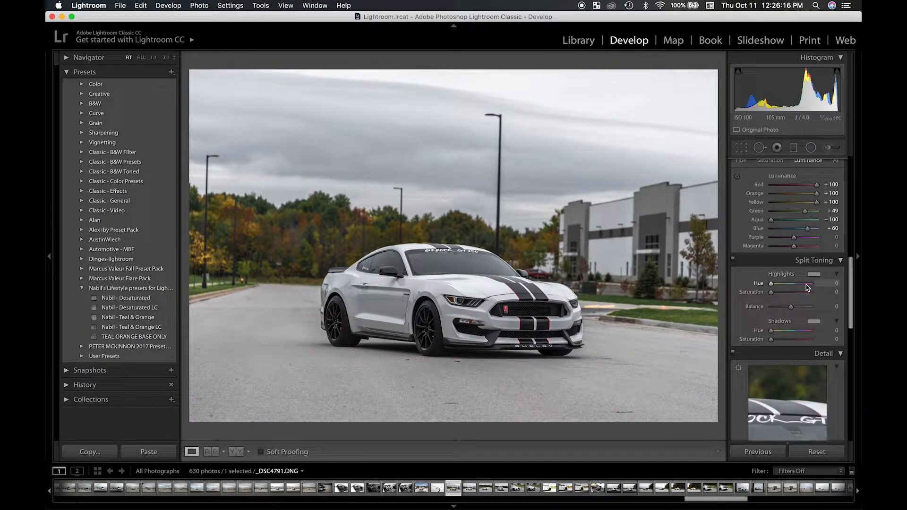
scroll(805, 279, up, 2)
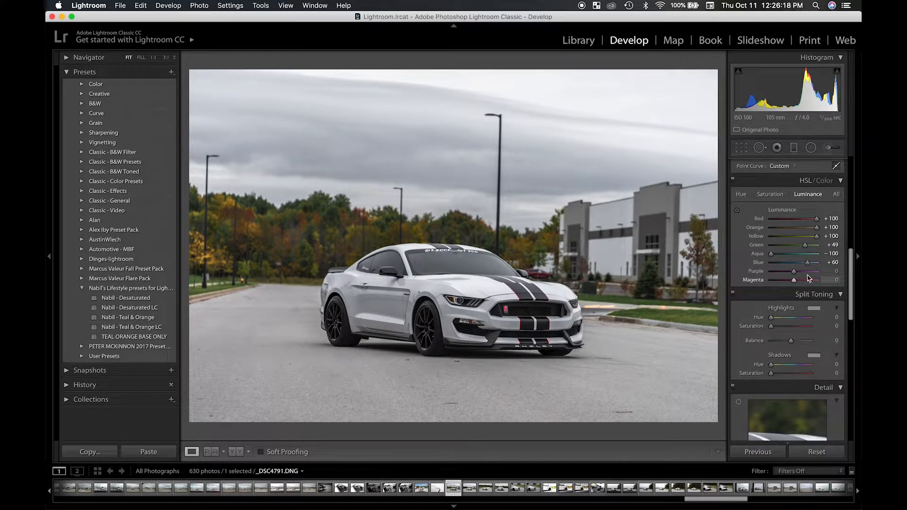
scroll(800, 257, up, 1)
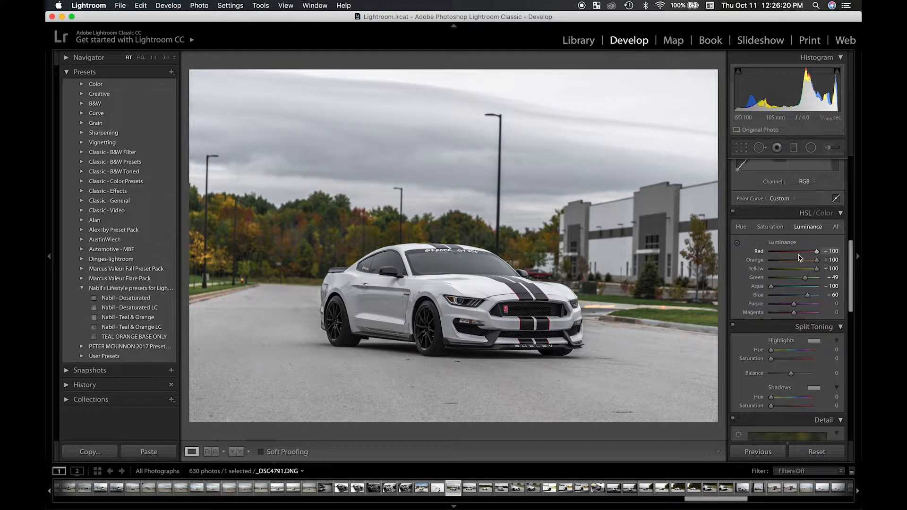
scroll(799, 257, up, 2)
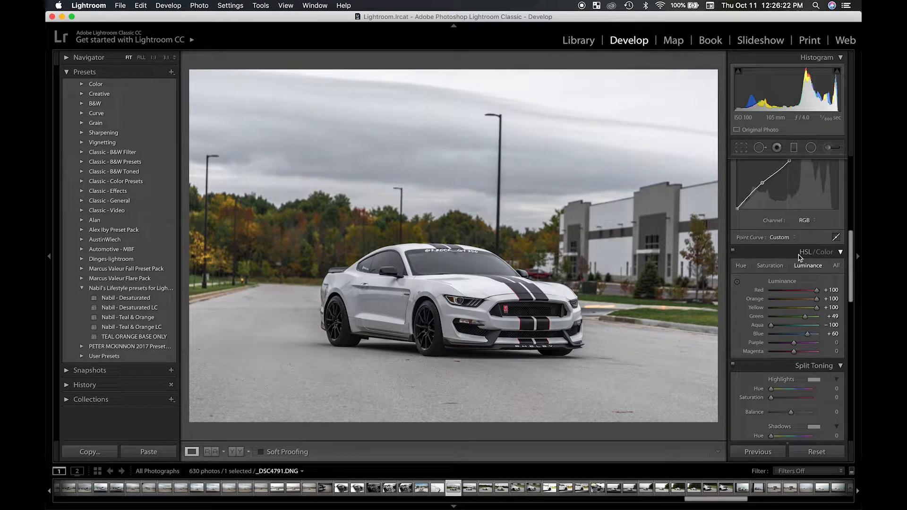
- Raise the photo's sharpening amount to 150
scroll(800, 257, up, 4)
scroll(798, 255, down, 10)
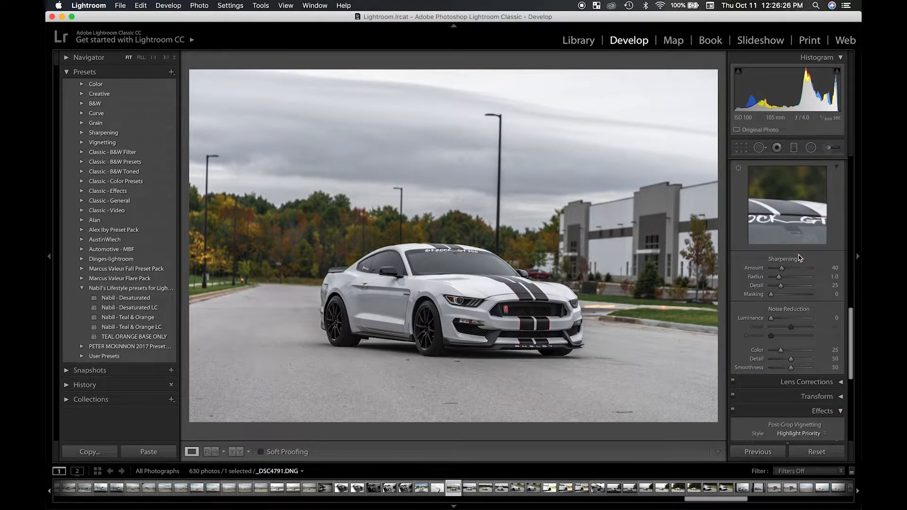
scroll(798, 258, up, 8)
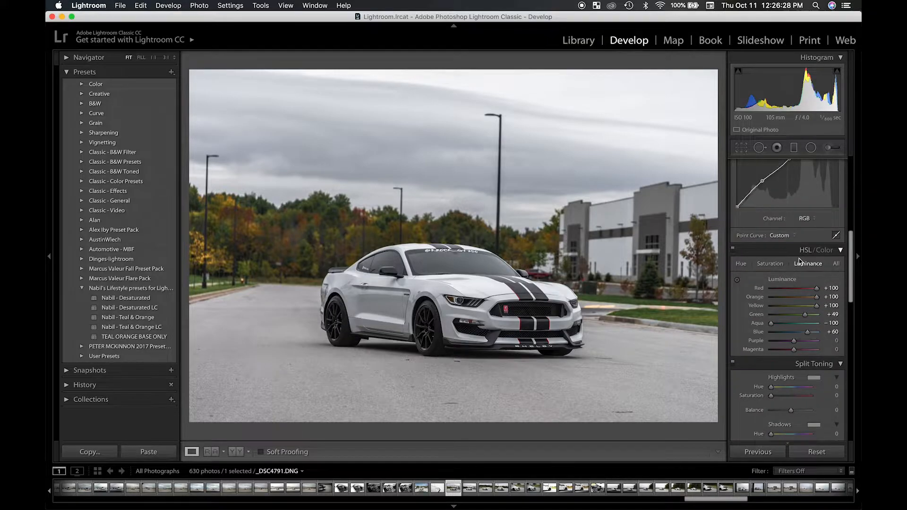
scroll(814, 276, down, 4)
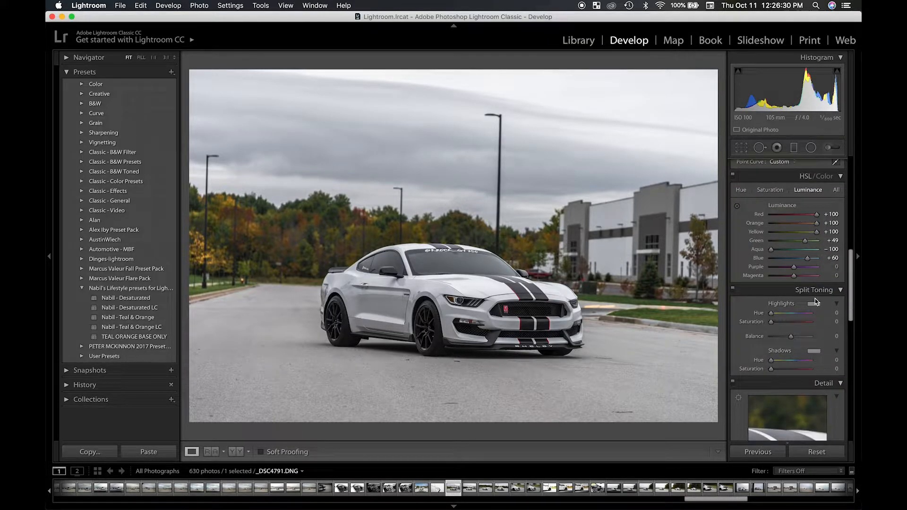
scroll(790, 305, down, 8)
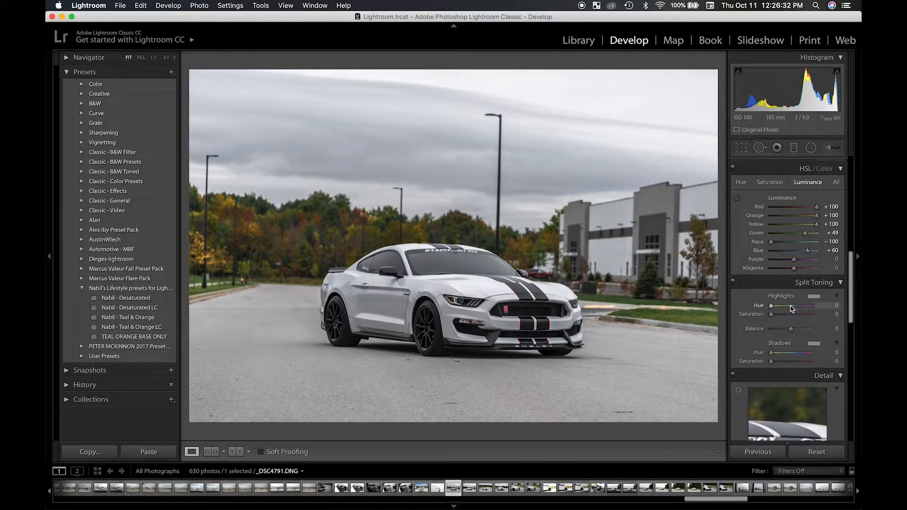
scroll(790, 300, down, 1)
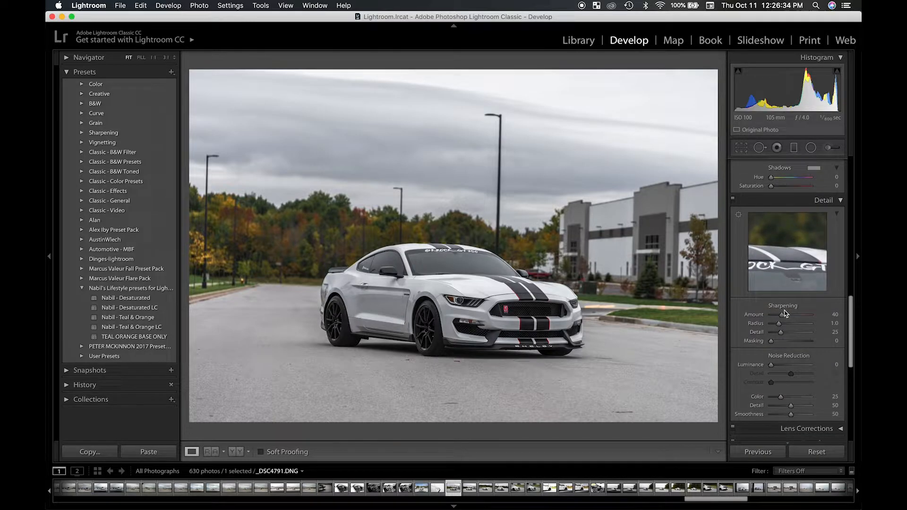
drag(783, 315, 825, 319)
- Set the sharpening masking to 86 while previewing the edge mask, limiting sharpening to the main outlines
key(alt)
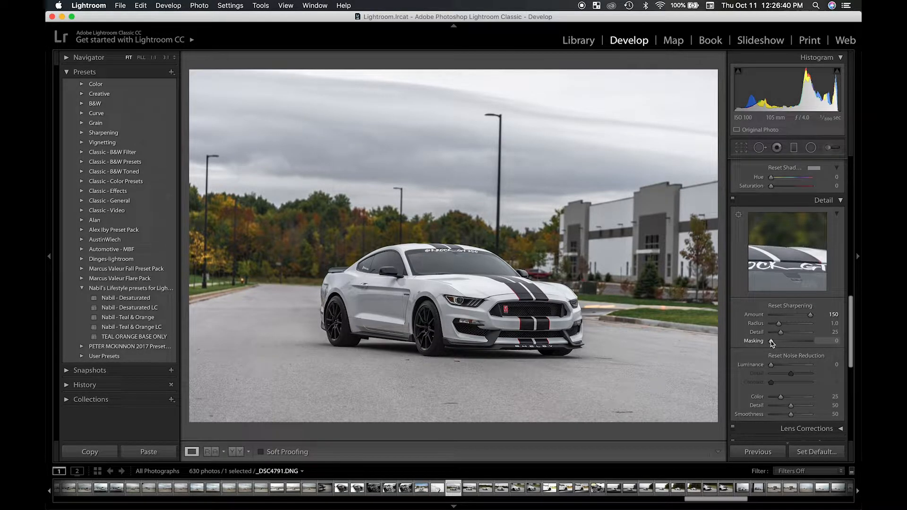
alt+click(771, 341)
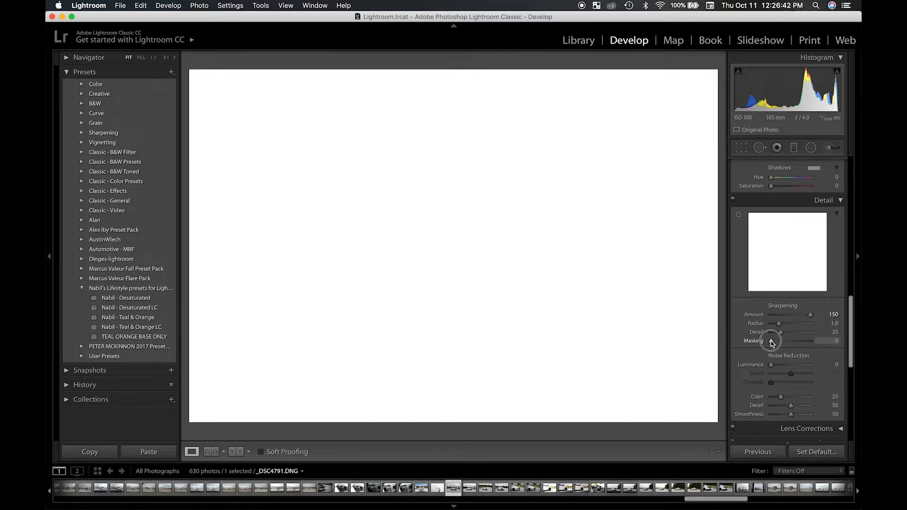
drag(772, 342, 808, 344)
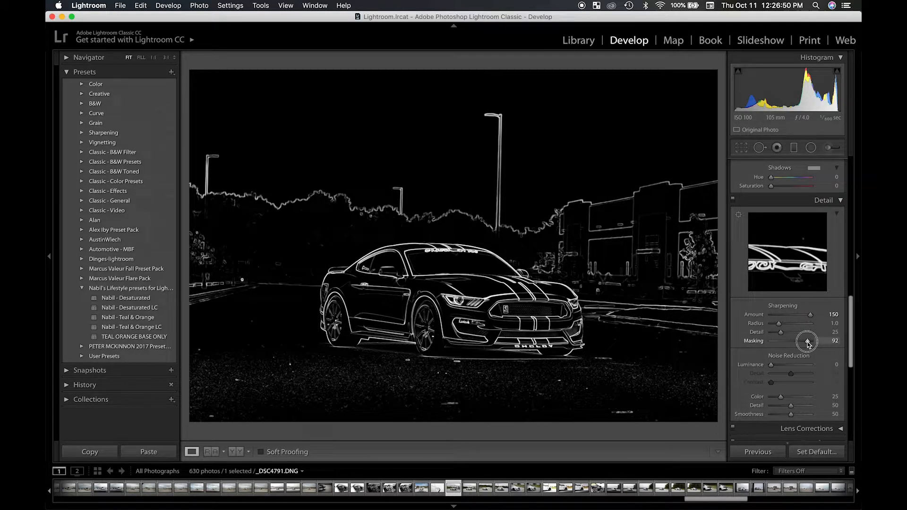
drag(808, 344, 808, 343)
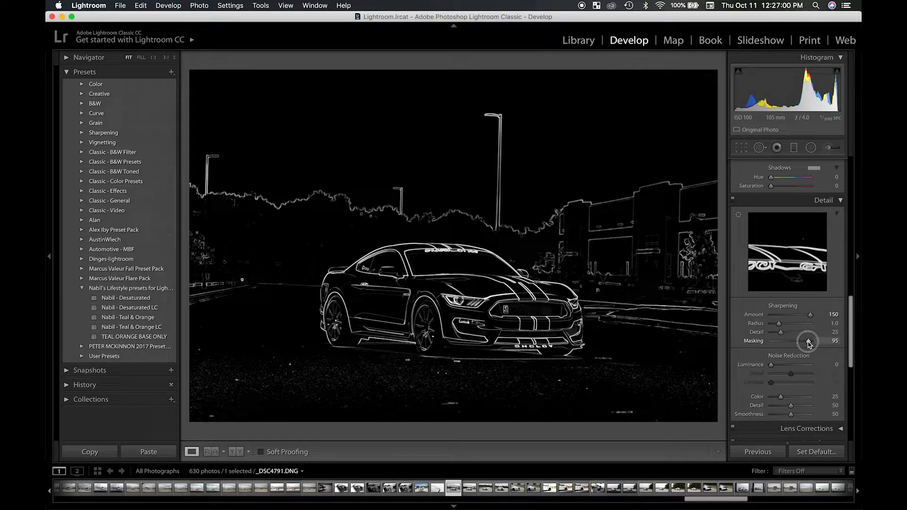
mouse_move(809, 344)
mouse_down()
mouse_move(777, 348)
mouse_move(805, 345)
mouse_up()
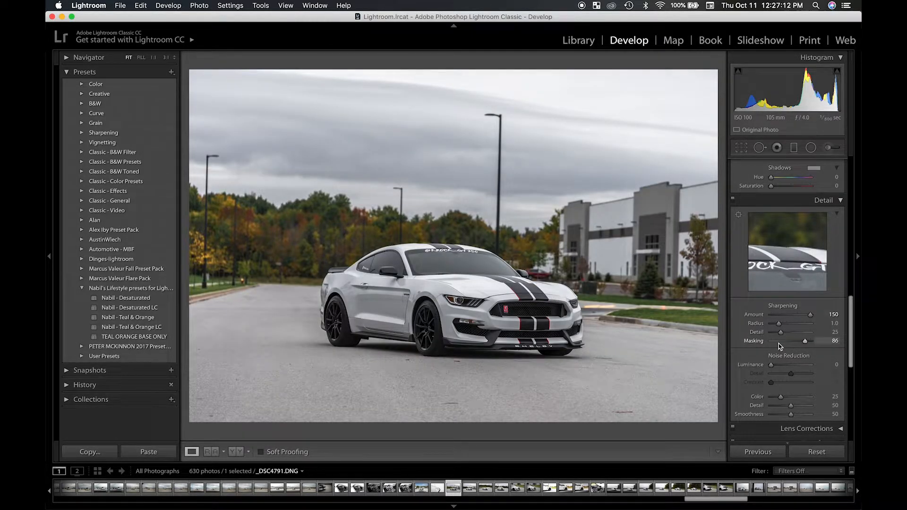
- Set the luminance noise reduction to 21, trying stronger smoothing first
drag(772, 366, 782, 371)
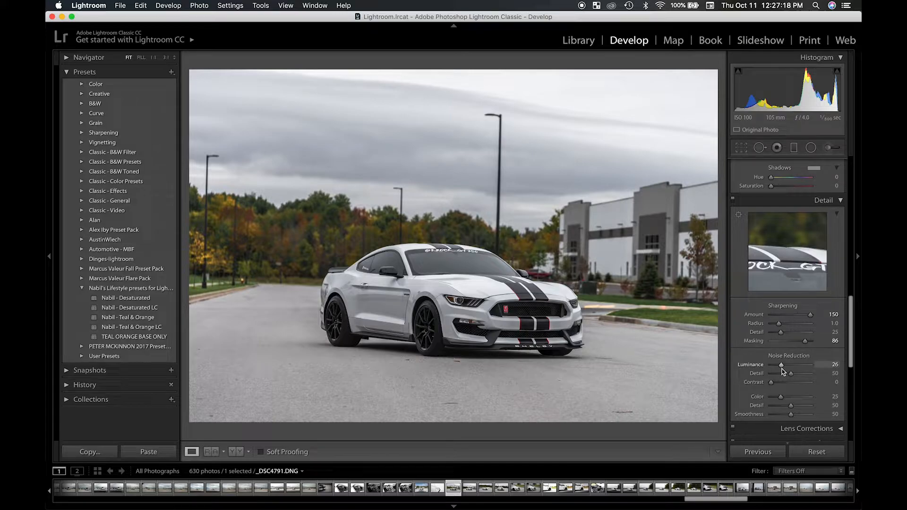
drag(782, 368, 858, 368)
drag(775, 365, 780, 368)
- Try a dark post-crop vignette of about -65 and a light one of about +52, and reset the amount
scroll(782, 331, down, 5)
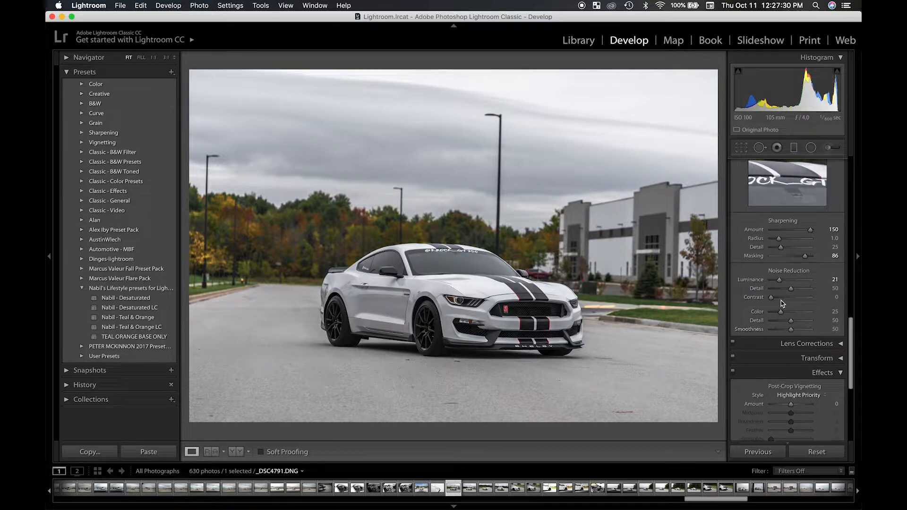
scroll(781, 303, down, 1)
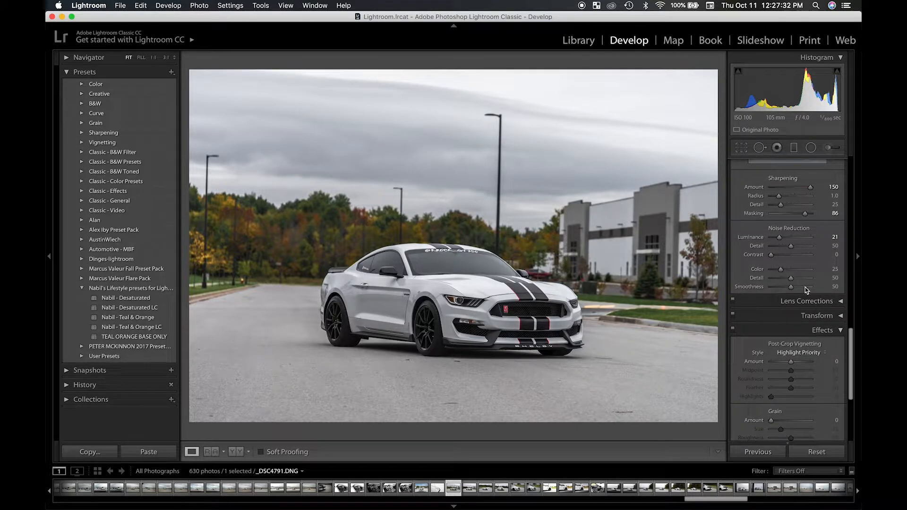
scroll(803, 284, down, 1)
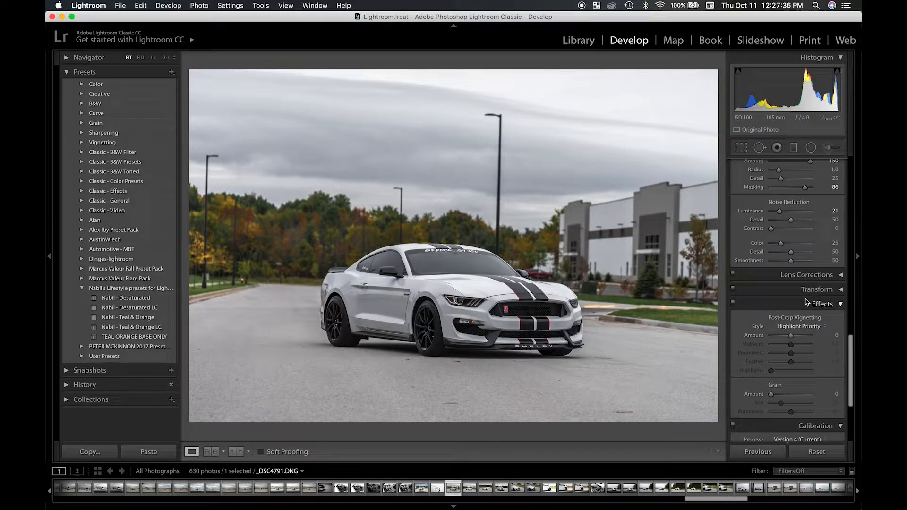
scroll(824, 305, down, 3)
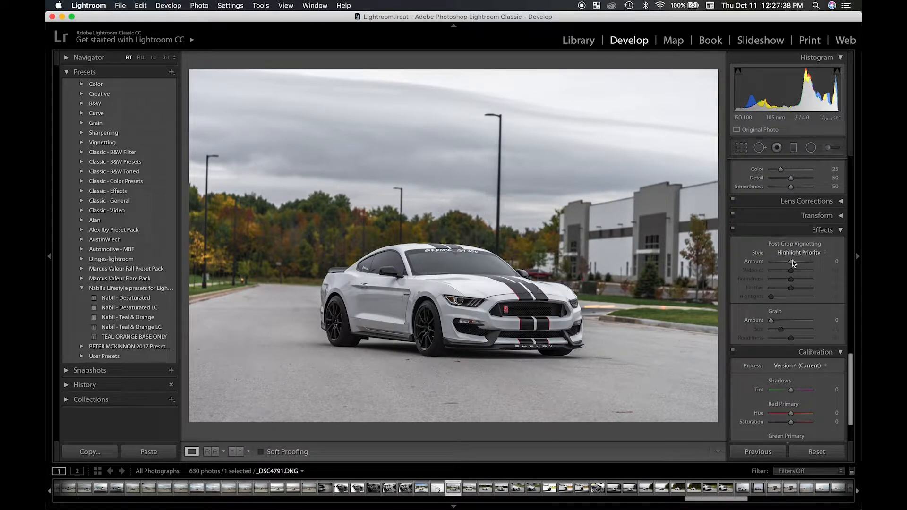
drag(791, 265, 779, 265)
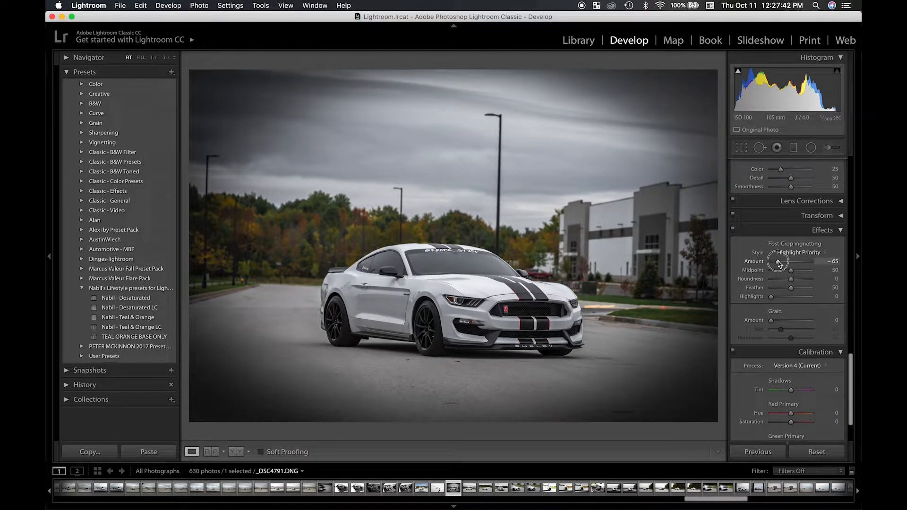
drag(779, 263, 801, 262)
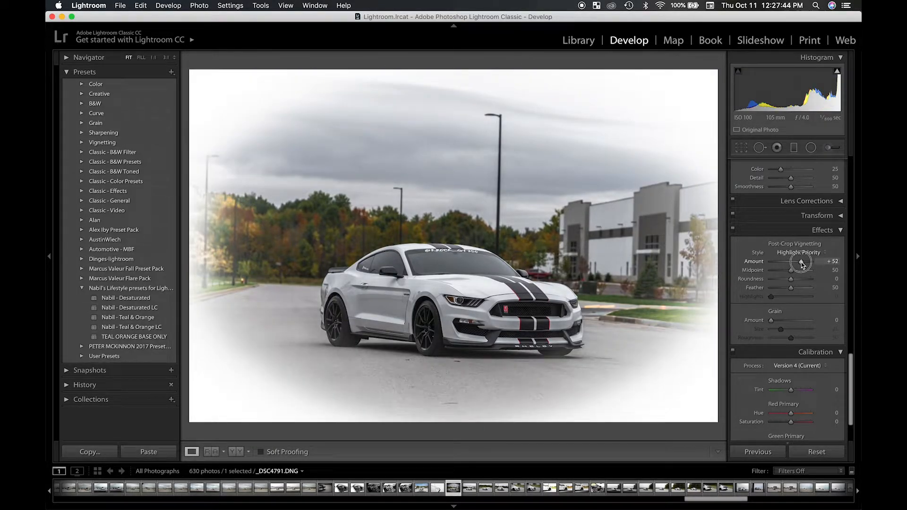
double_click(802, 262)
- Set the calibration blue primary hue to -23 and saturation to +100, comparing the photo with the finished reference
scroll(786, 303, down, 3)
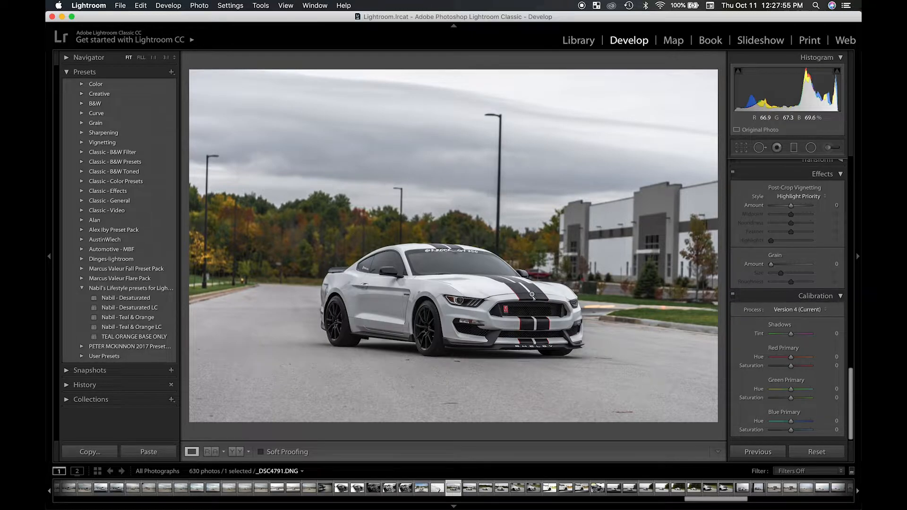
click(789, 423)
drag(790, 423, 829, 442)
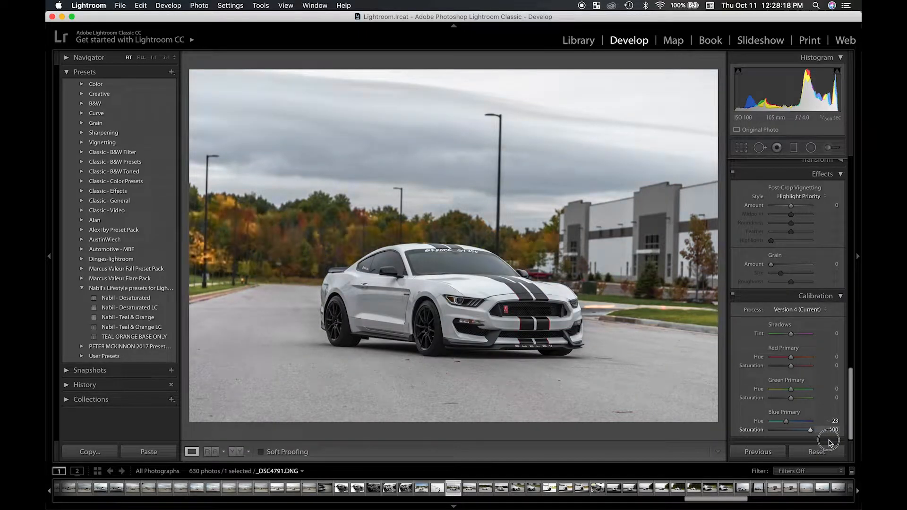
key(ctrl+Up)
click(752, 343)
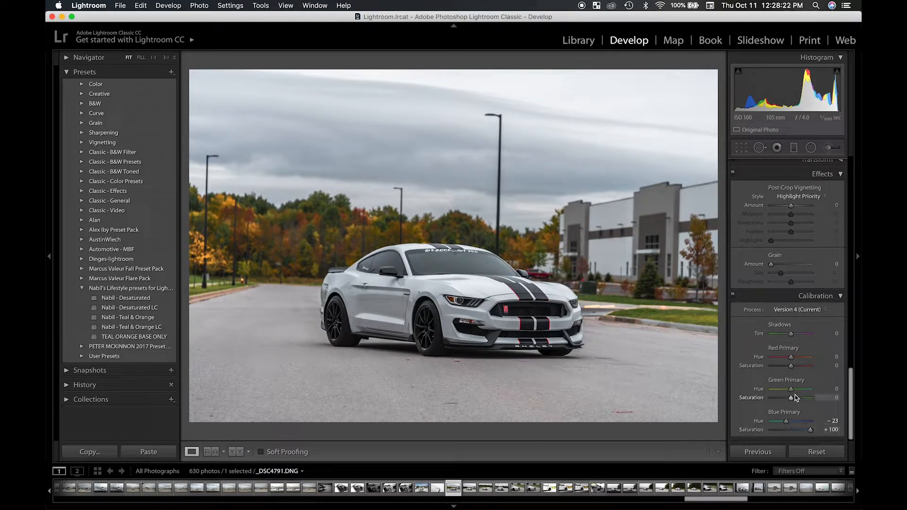
- Set the calibration green primary to hue -31 and saturation +13, and the red primary saturation to +17
mouse_move(790, 389)
mouse_down()
mouse_move(771, 390)
mouse_move(786, 393)
mouse_up()
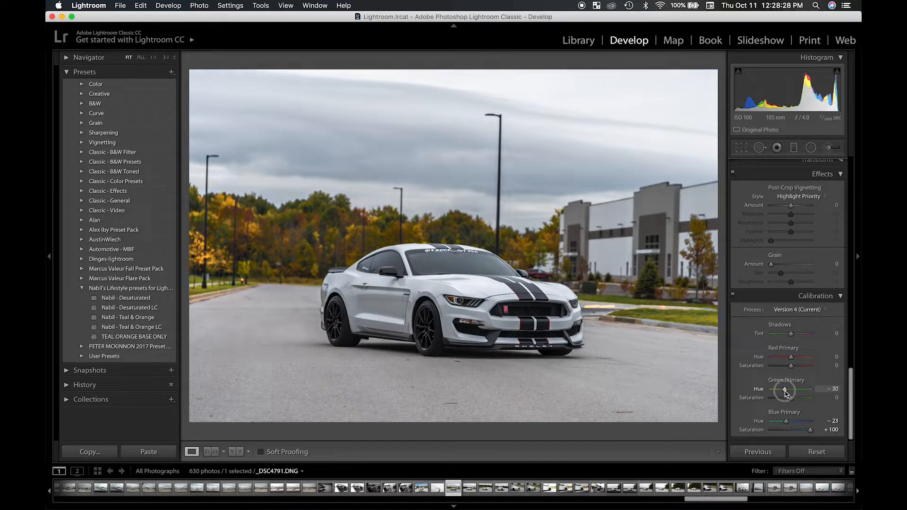
drag(790, 398, 795, 402)
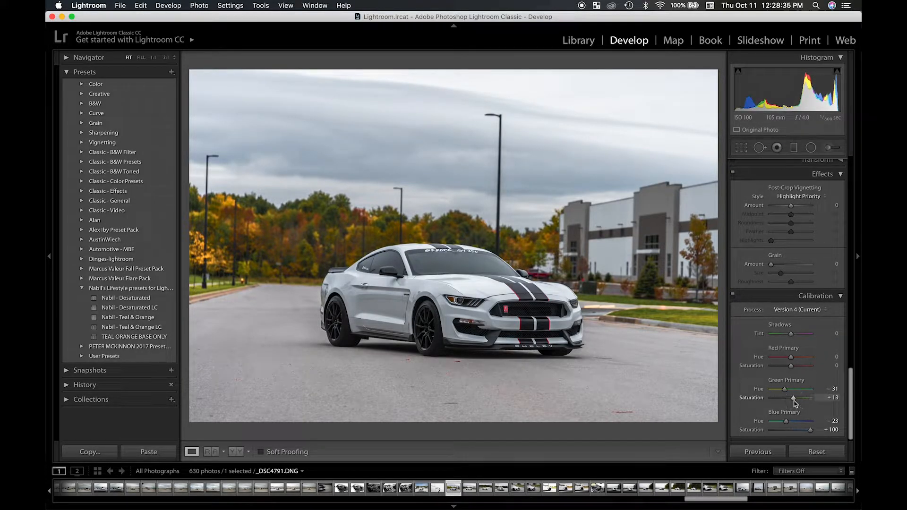
key(ctrl+Up)
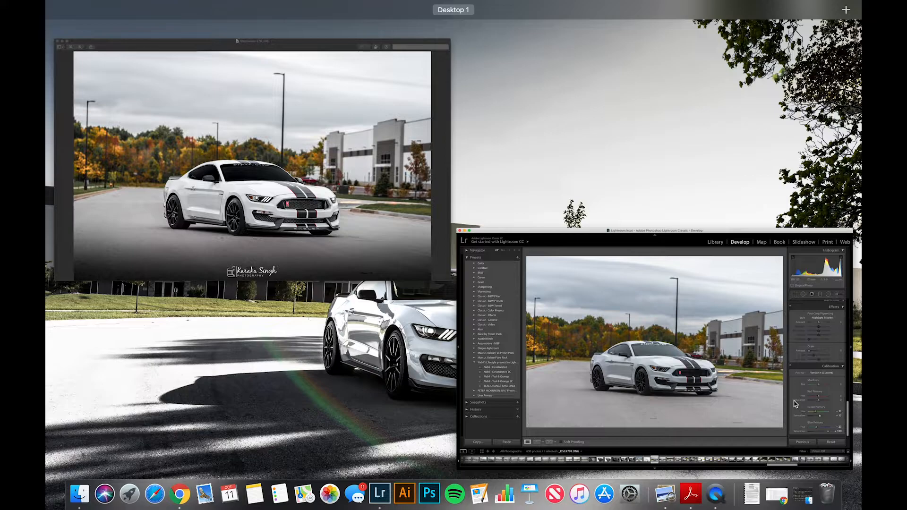
click(795, 403)
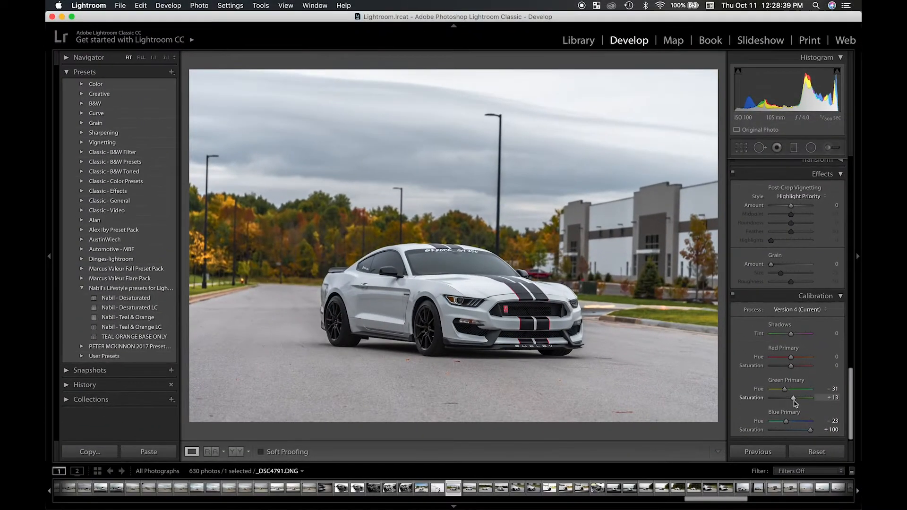
drag(791, 366, 700, 371)
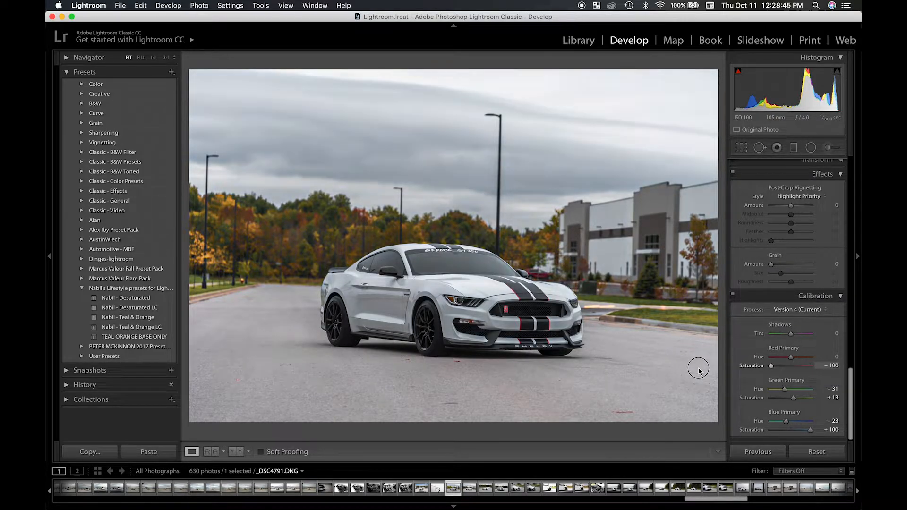
drag(771, 366, 793, 366)
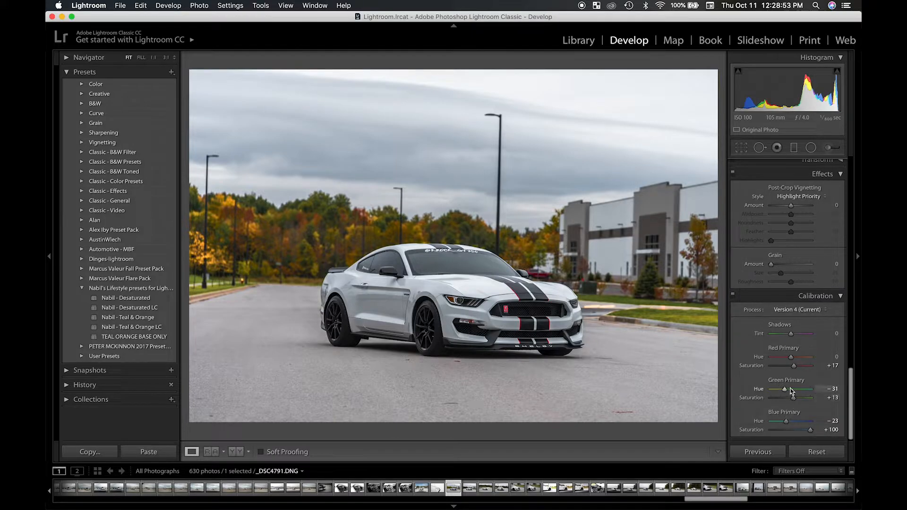
- Crop the photo slightly tighter around the car, keeping the original aspect ratio, and reposition the image inside the crop
scroll(792, 390, up, 10)
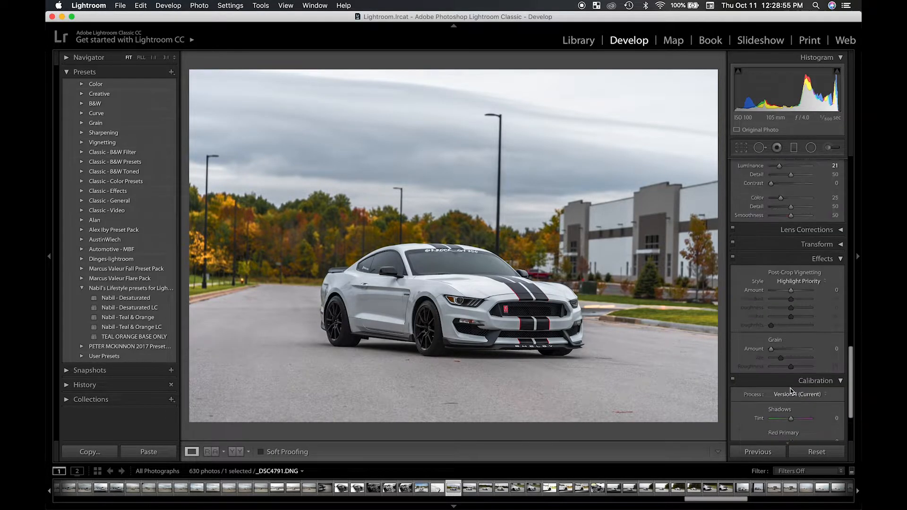
scroll(792, 390, up, 10)
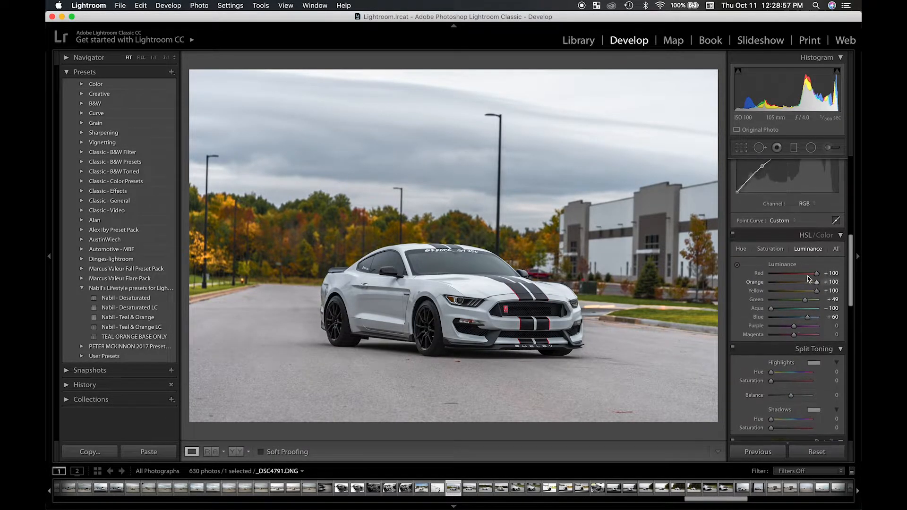
scroll(806, 276, up, 2)
scroll(809, 281, up, 3)
scroll(810, 281, down, 10)
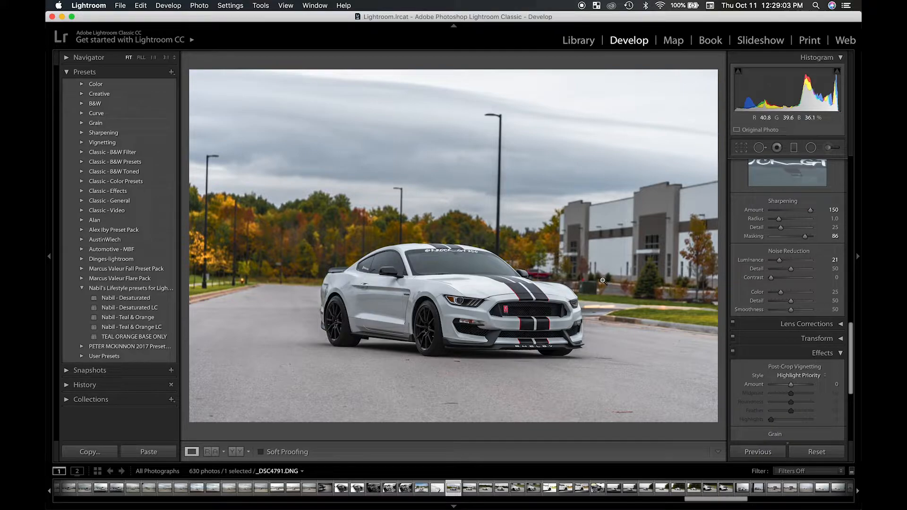
scroll(770, 229, up, 10)
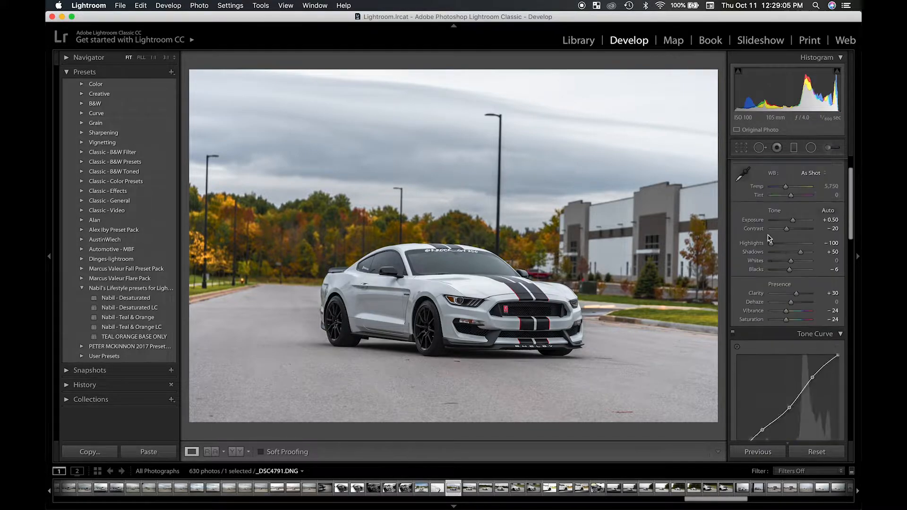
click(741, 148)
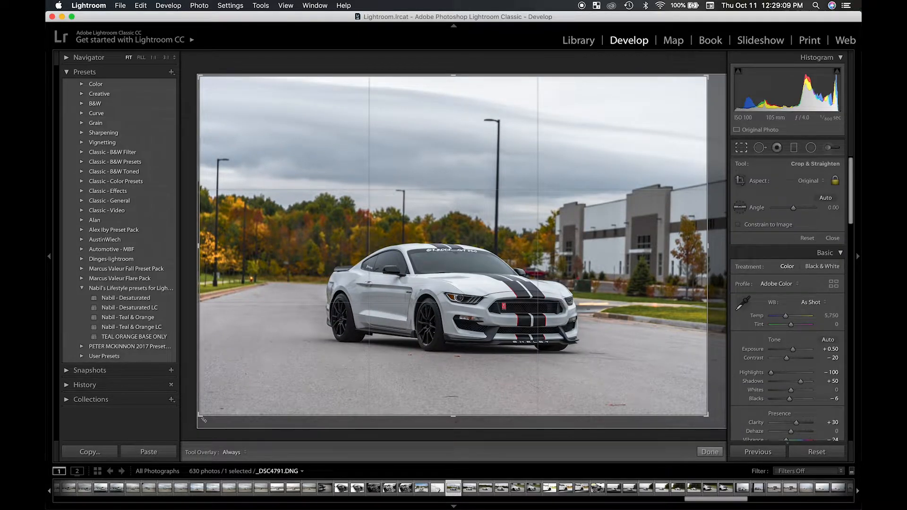
drag(200, 416, 203, 415)
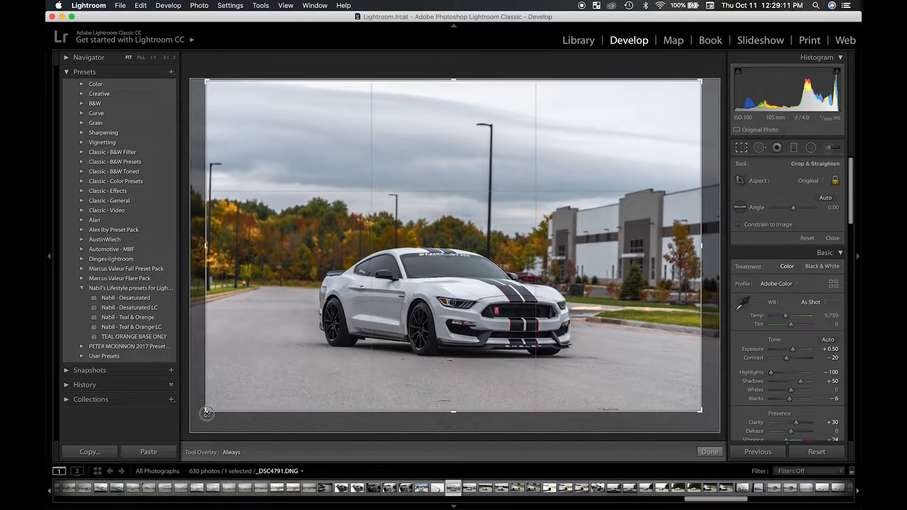
drag(412, 344, 426, 345)
key(Return)
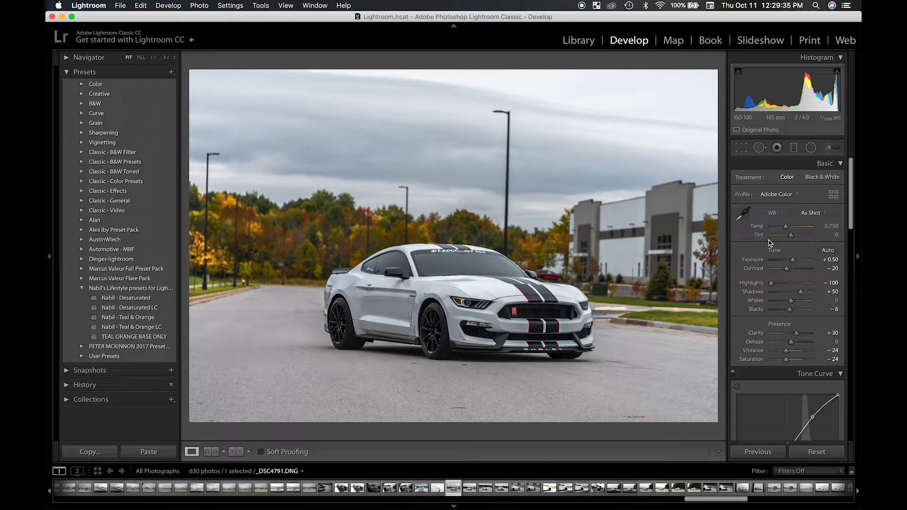
- Create an adjustment brush with shadows 26 and paint it over the car's front wheel
click(827, 150)
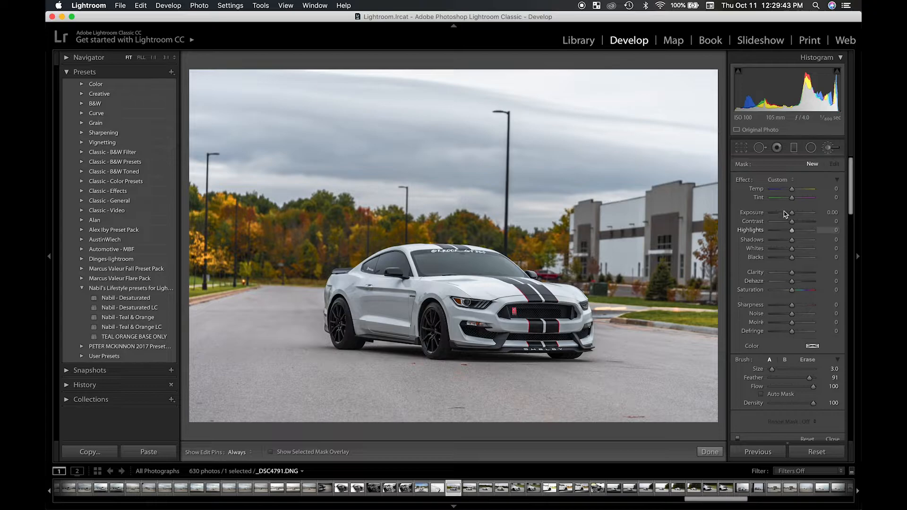
drag(793, 241, 799, 241)
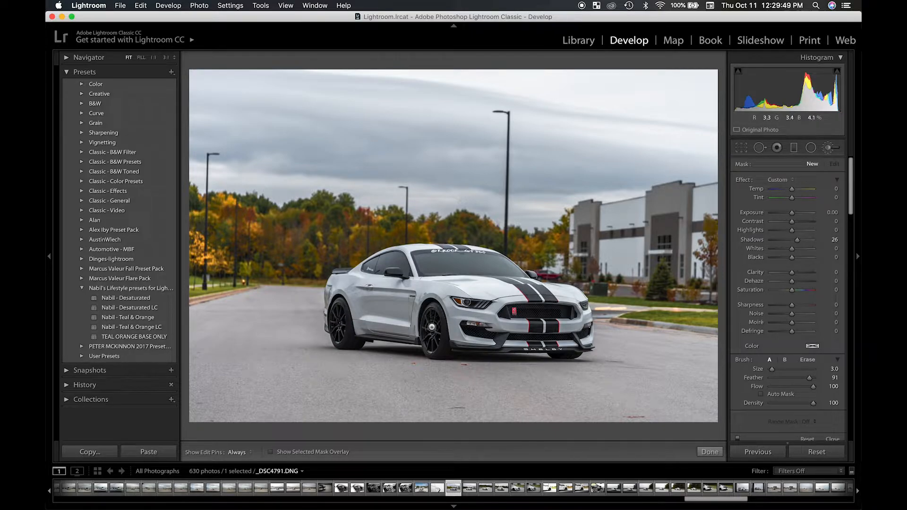
key(h)
key([)
mouse_move(430, 334)
mouse_down()
mouse_move(431, 344)
mouse_move(430, 319)
mouse_move(429, 344)
mouse_move(437, 344)
mouse_move(430, 316)
mouse_move(430, 348)
mouse_move(432, 316)
mouse_move(431, 345)
mouse_move(431, 318)
mouse_move(433, 338)
mouse_up()
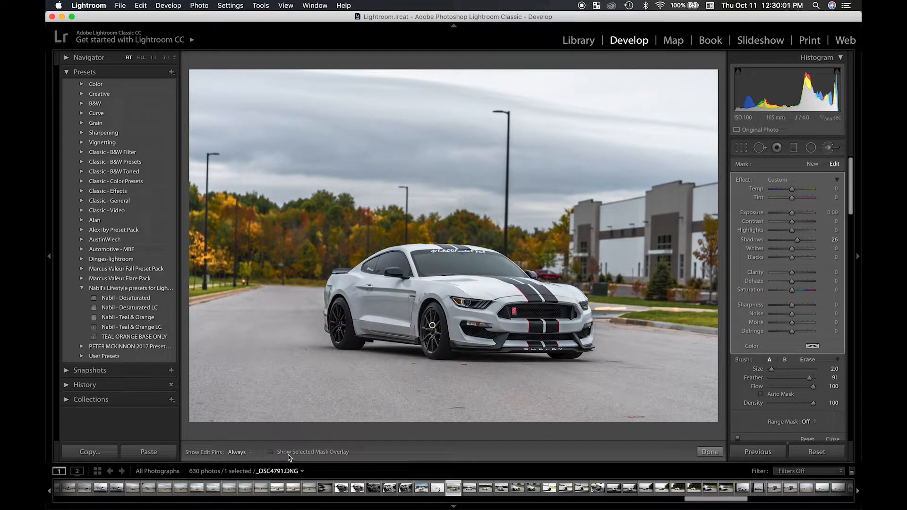
- Extend the brush mask over the rear wheel, checking the coverage with the mask overlay, and hide the overlay
click(272, 452)
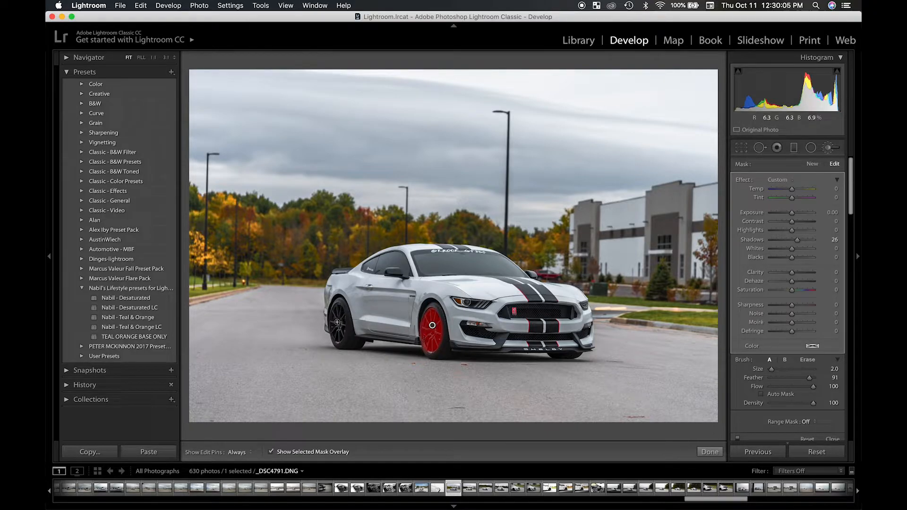
key(h)
mouse_move(337, 317)
mouse_down()
mouse_move(339, 308)
mouse_move(337, 340)
mouse_move(338, 310)
mouse_up()
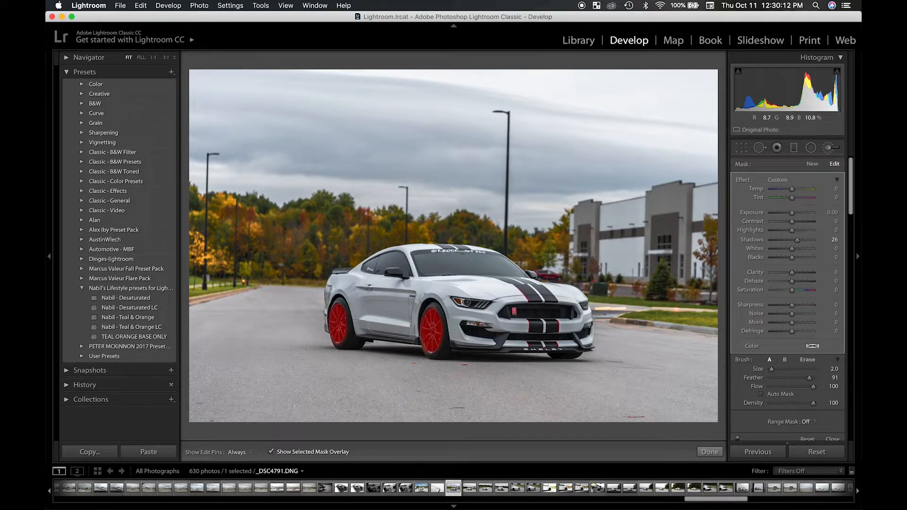
click(272, 452)
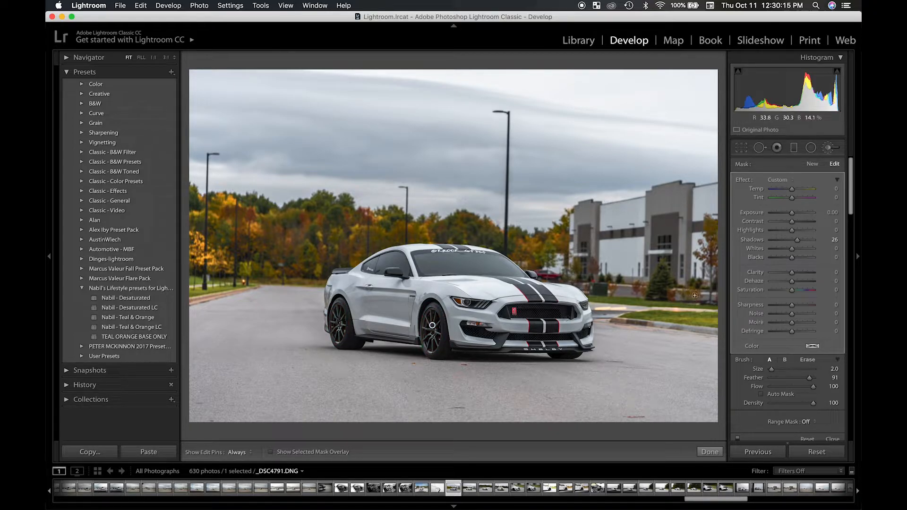
- Set the wheel brush to contrast 27, shadows 41, blacks -28 and clarity 41, and compare with the finished reference
drag(797, 240, 788, 259)
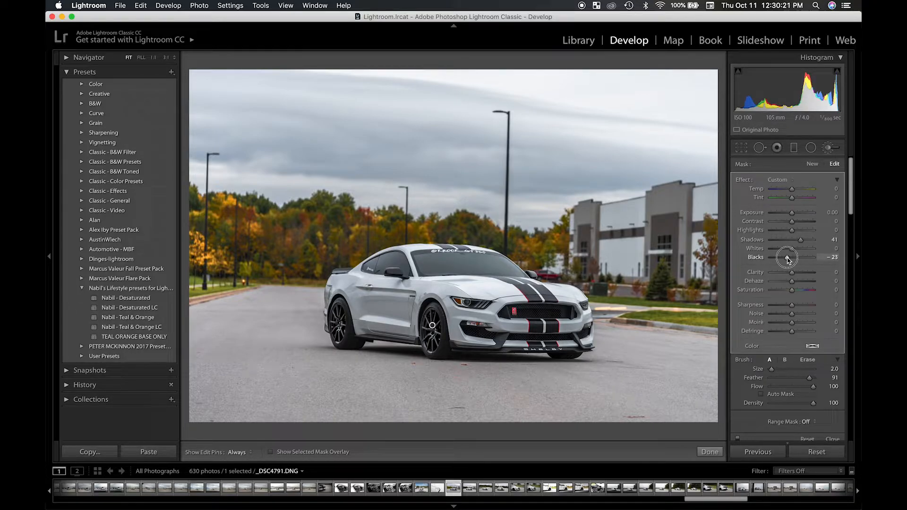
drag(796, 226, 798, 227)
mouse_move(791, 273)
mouse_down()
mouse_move(822, 279)
mouse_move(802, 279)
mouse_up()
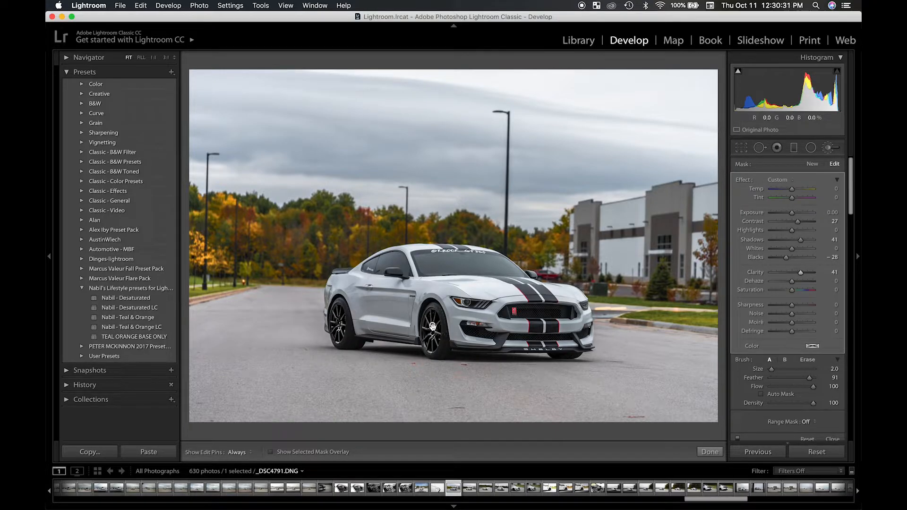
key(ctrl+Up)
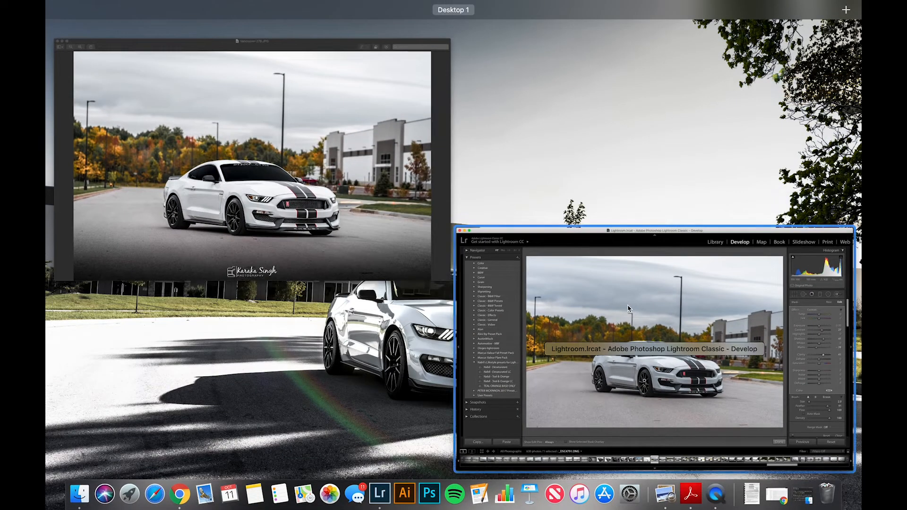
click(628, 309)
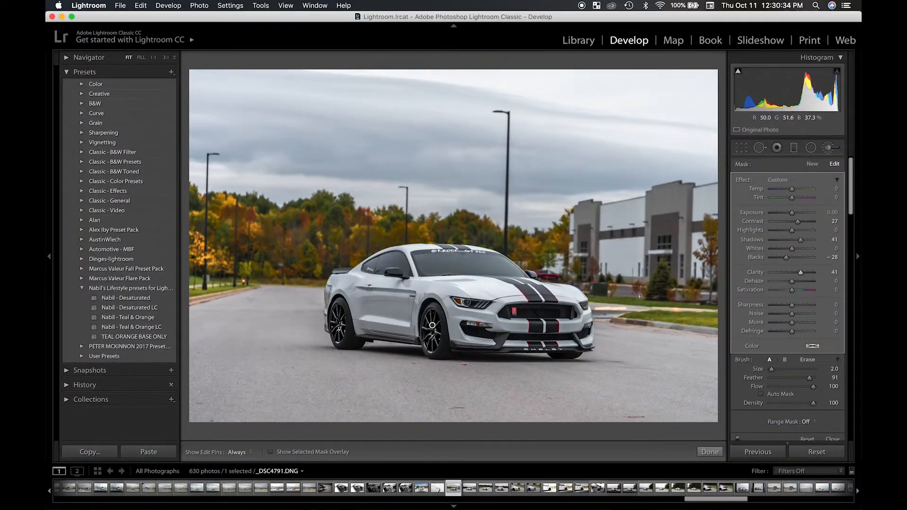
- Refine the wheel brush to blacks -37 and shadows 39
click(779, 258)
drag(779, 258, 783, 258)
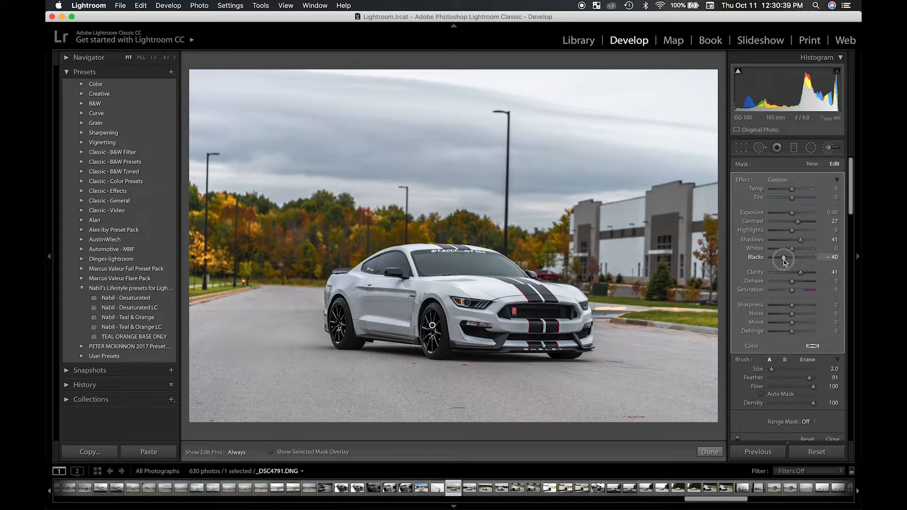
drag(802, 239, 804, 242)
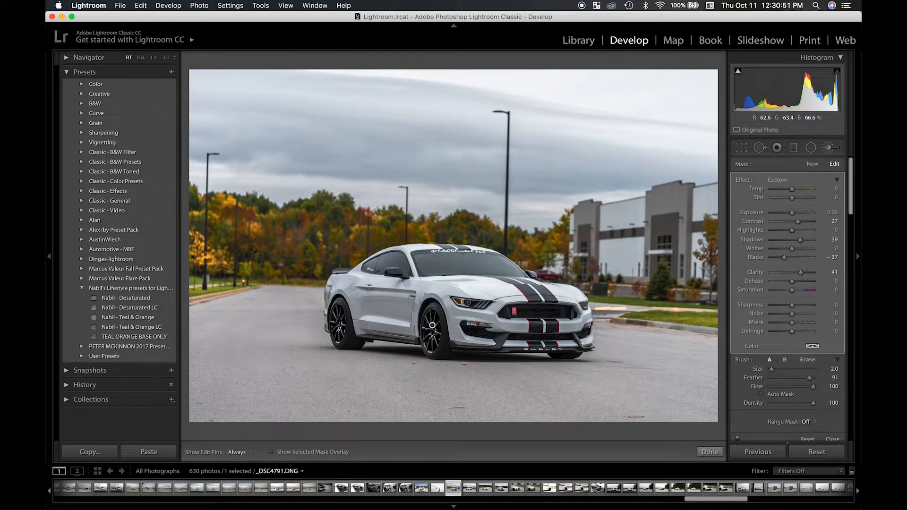
- Create a new adjustment brush with shadows 25 and paint it over the car's front grilles
click(812, 166)
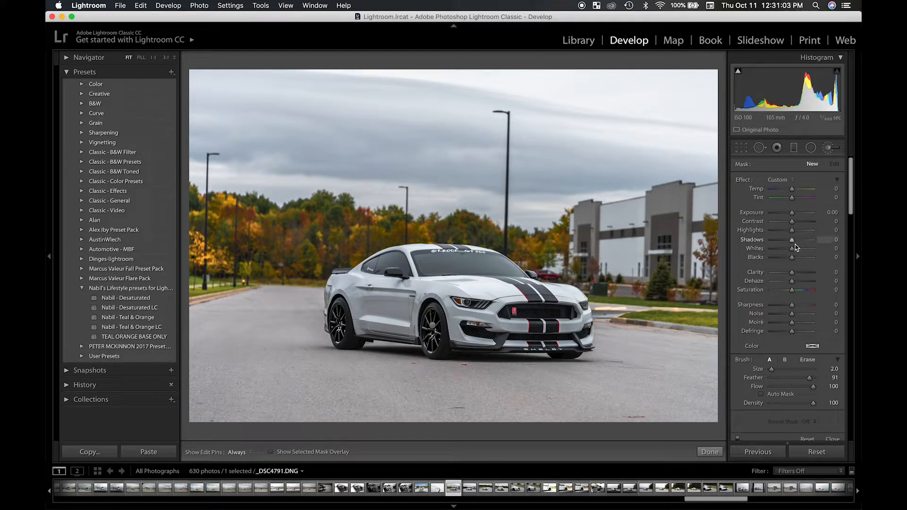
drag(792, 242, 798, 243)
key(h)
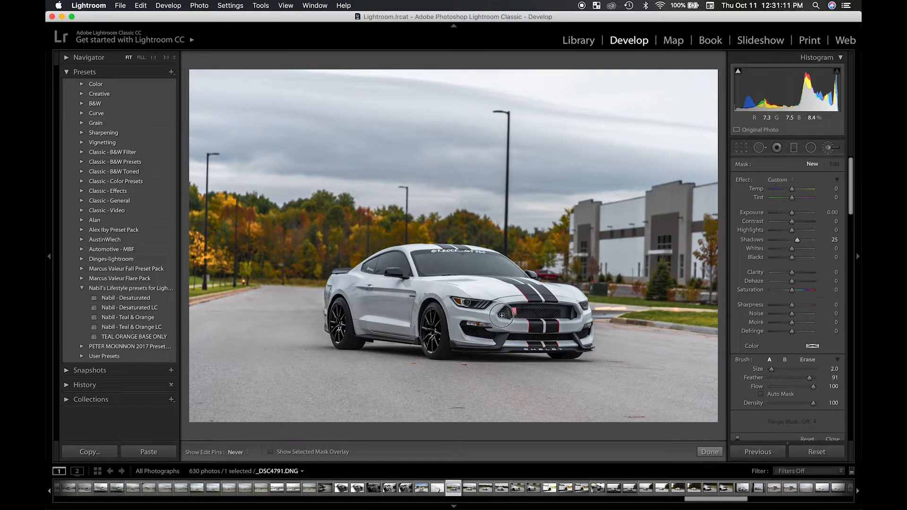
drag(555, 313, 586, 331)
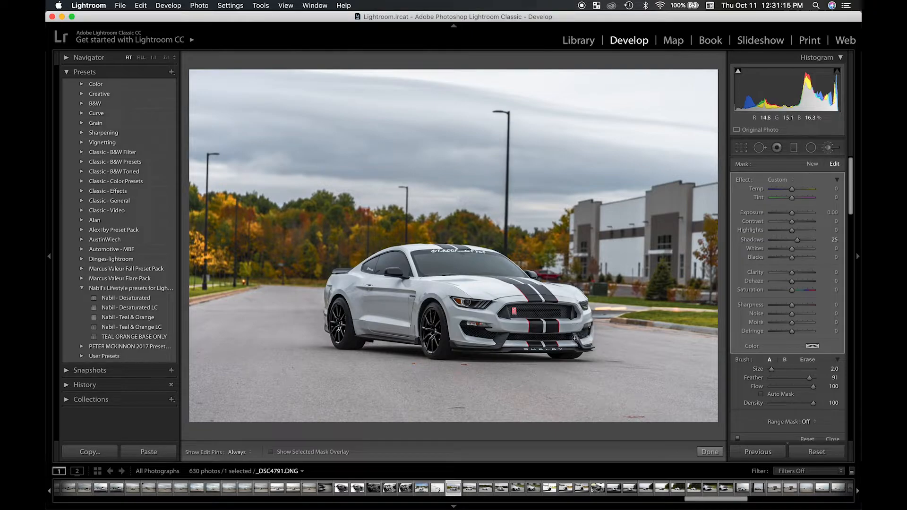
key(h)
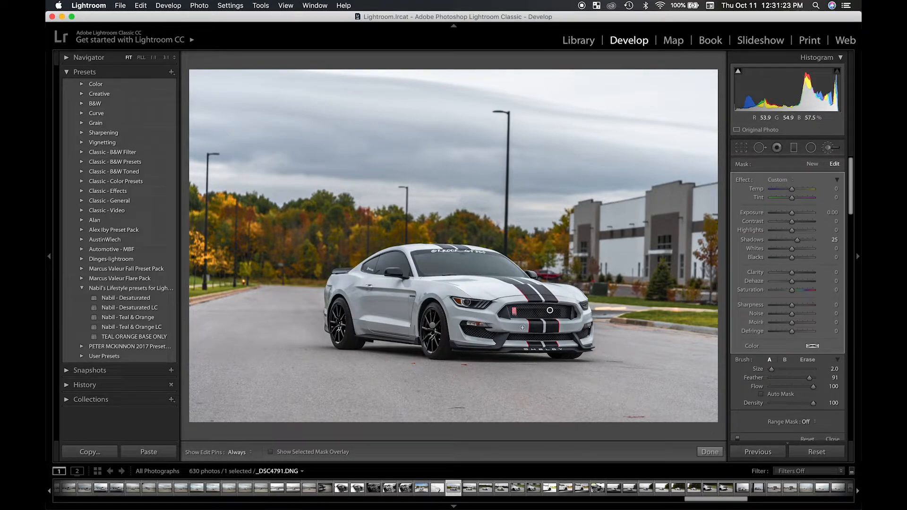
- Erase the grille brush mask from the red snake badge and return to the full photo
key(alt)
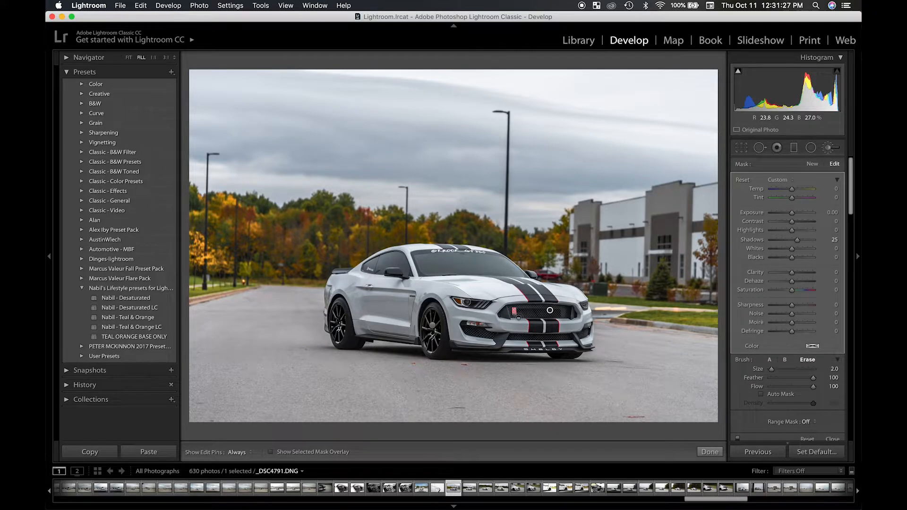
key(z)
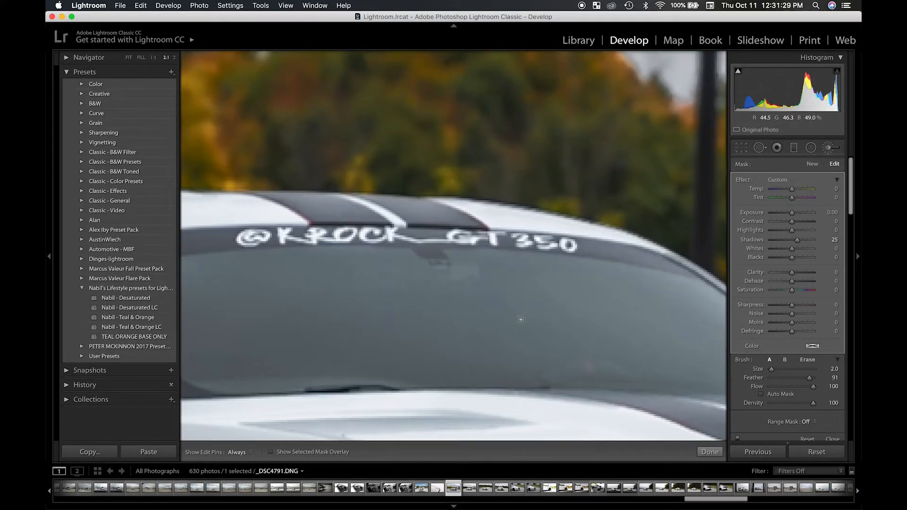
scroll(520, 319, down, 10)
scroll(520, 320, right, 5)
key(alt)
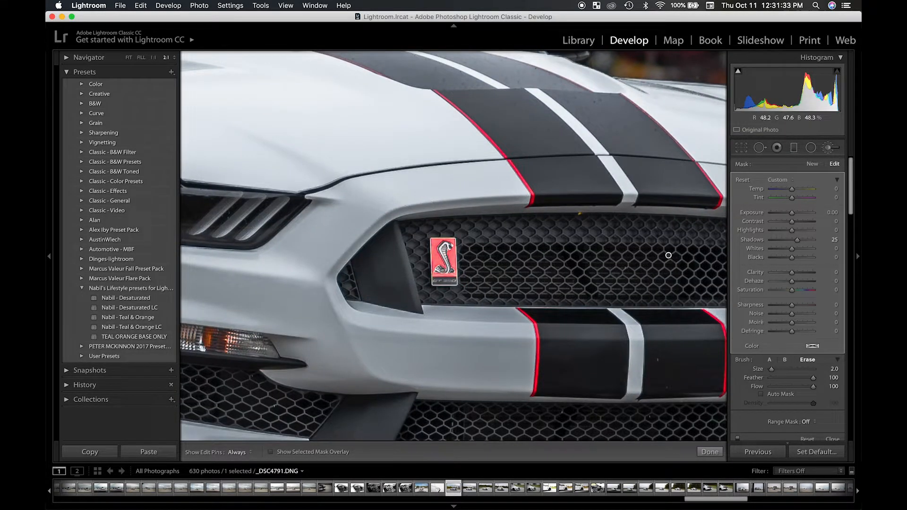
key(h)
mouse_move(444, 244)
mouse_down()
mouse_move(449, 279)
mouse_move(439, 279)
mouse_move(450, 244)
mouse_move(438, 244)
mouse_move(441, 280)
mouse_move(450, 279)
mouse_move(447, 247)
mouse_up()
key(h)
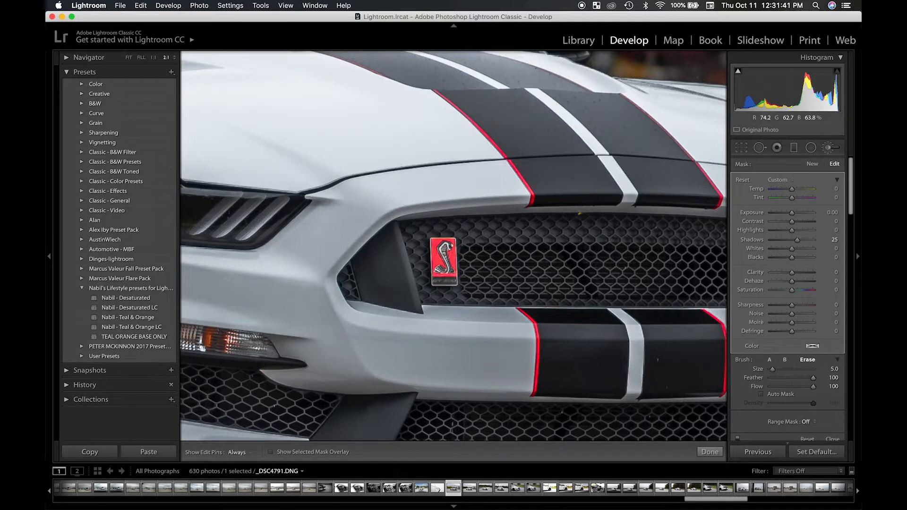
key(super+minus)
key(super+minus)
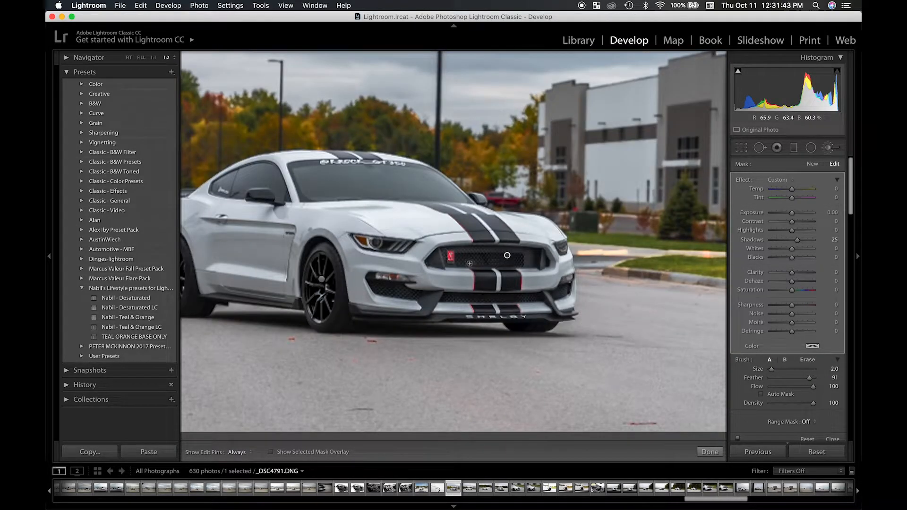
key(super+minus)
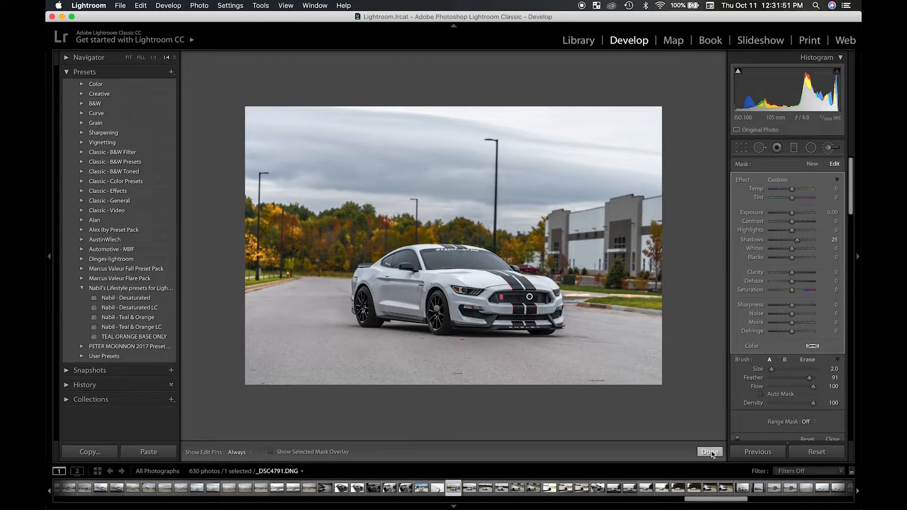
click(129, 57)
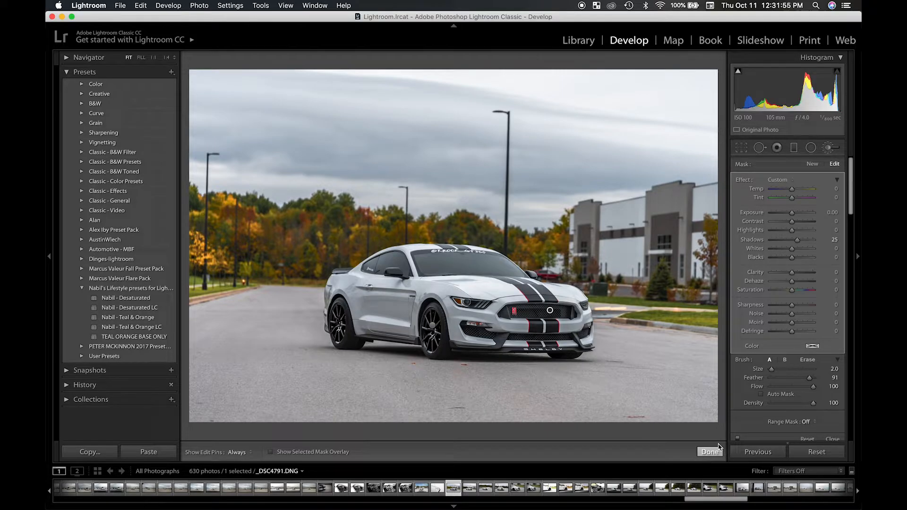
- Set the grille brush to contrast 7, shadows 36, blacks -35 and clarity 100, finish it, and compare with the unedited photo
click(782, 258)
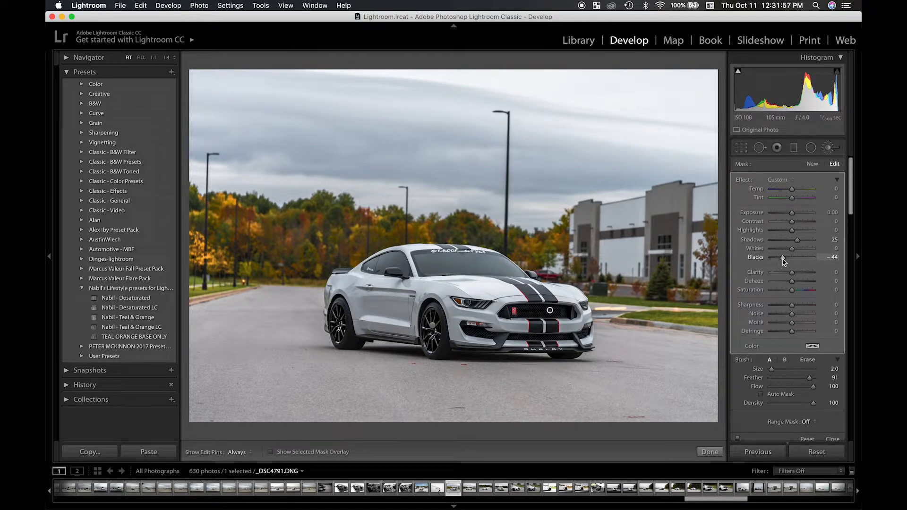
drag(783, 260, 822, 279)
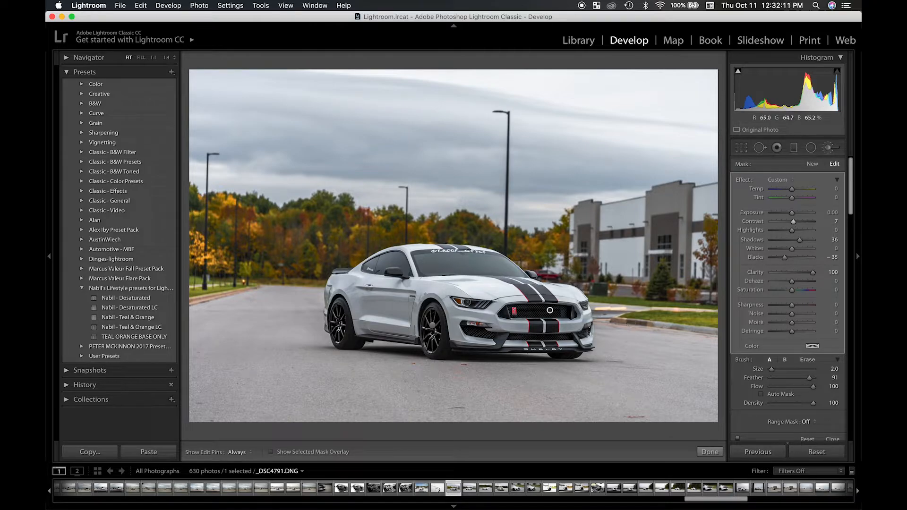
key(h)
key(h)
click(709, 451)
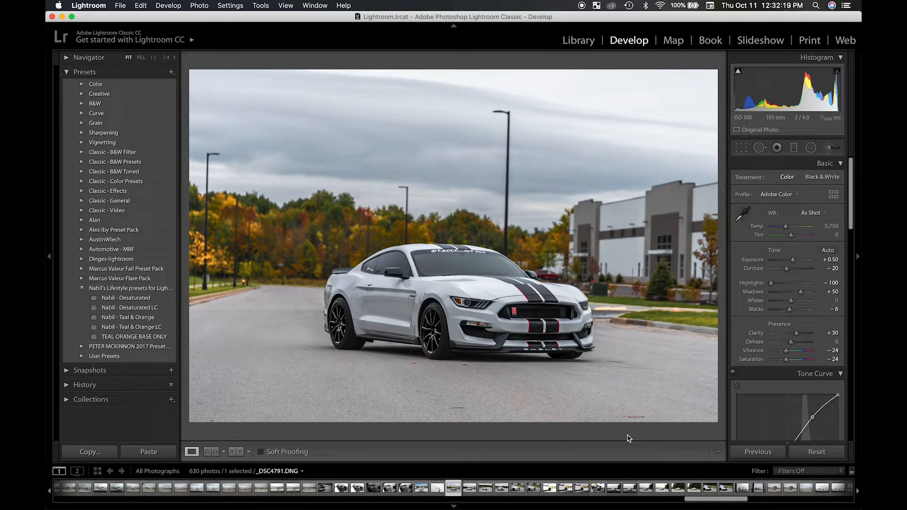
key(backslash)
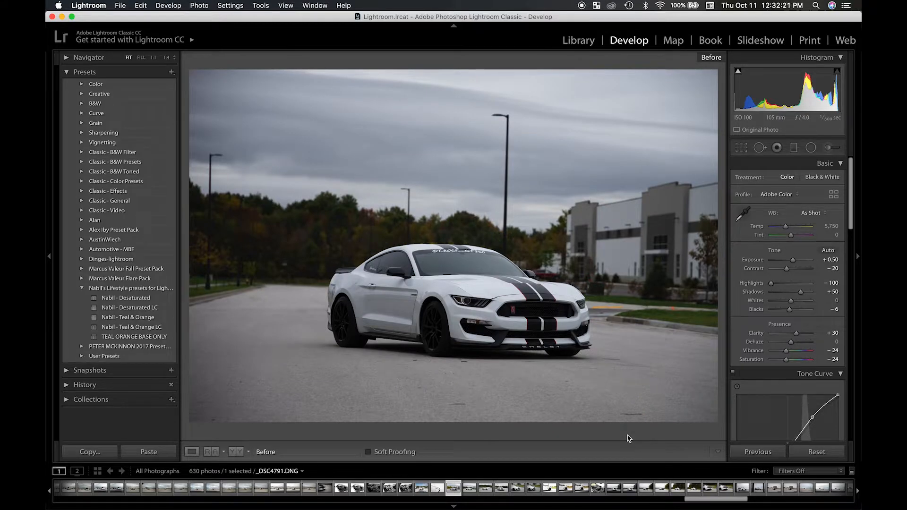
key(backslash)
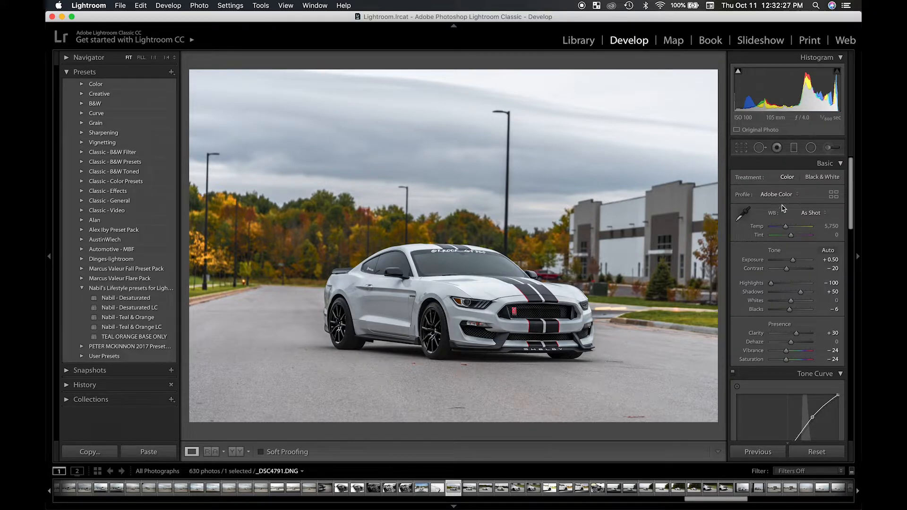
- Create a new adjustment brush with highlights 54 and paint it over the car's white body
click(827, 152)
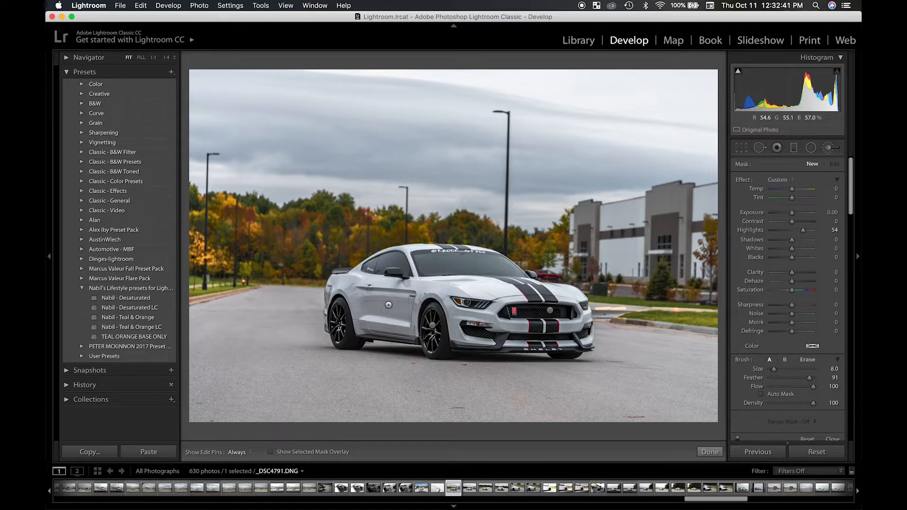
key(h)
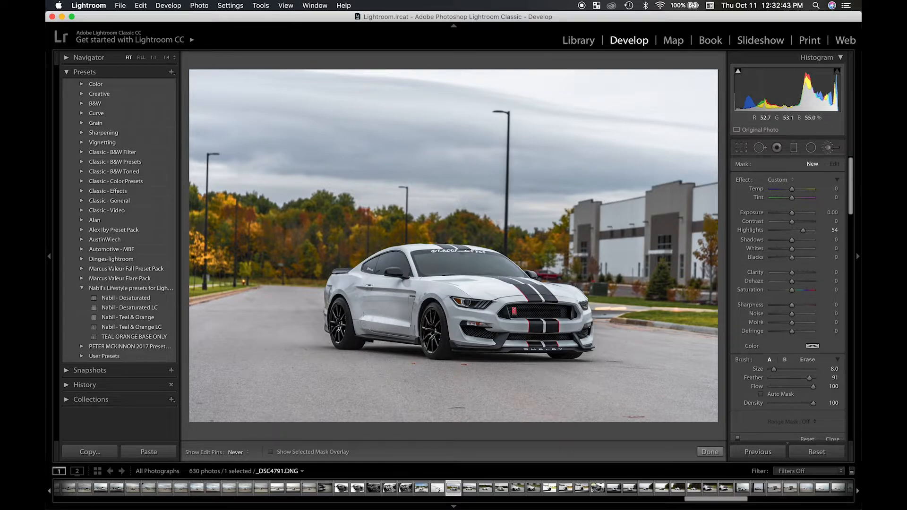
key(h)
key(h)
mouse_move(407, 323)
mouse_down()
mouse_move(331, 277)
mouse_move(338, 284)
mouse_move(326, 331)
mouse_move(332, 287)
mouse_move(454, 286)
mouse_move(439, 295)
mouse_move(457, 312)
mouse_move(458, 330)
mouse_move(512, 342)
mouse_move(579, 340)
mouse_move(586, 314)
mouse_move(530, 330)
mouse_move(475, 327)
mouse_move(453, 313)
mouse_move(532, 318)
mouse_move(486, 303)
mouse_move(532, 297)
mouse_move(580, 305)
mouse_move(571, 295)
mouse_move(427, 295)
mouse_move(517, 292)
mouse_move(416, 285)
mouse_move(408, 252)
mouse_move(496, 248)
mouse_move(357, 264)
mouse_move(352, 277)
mouse_move(326, 283)
mouse_move(331, 335)
mouse_up()
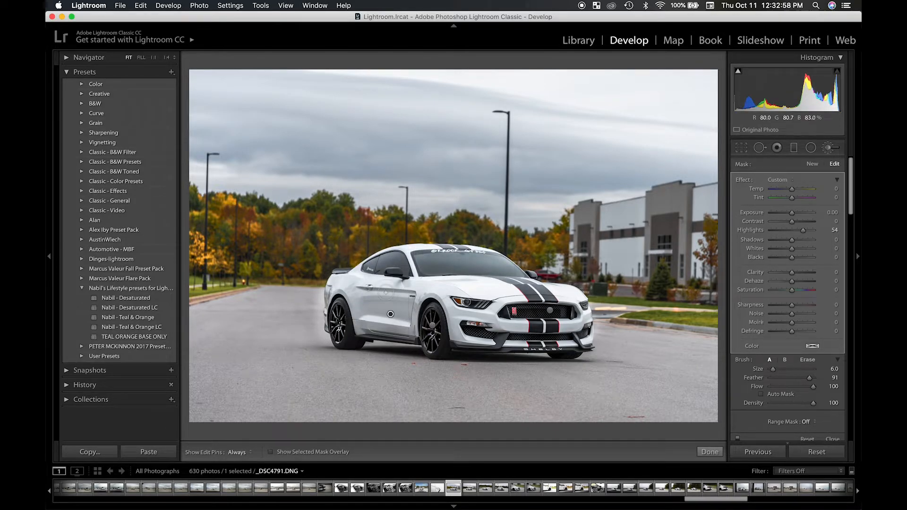
- Erase the highlights brush mask around the rear wheel and nearby road, and show the mask overlay with brush size 1.0
key(alt)
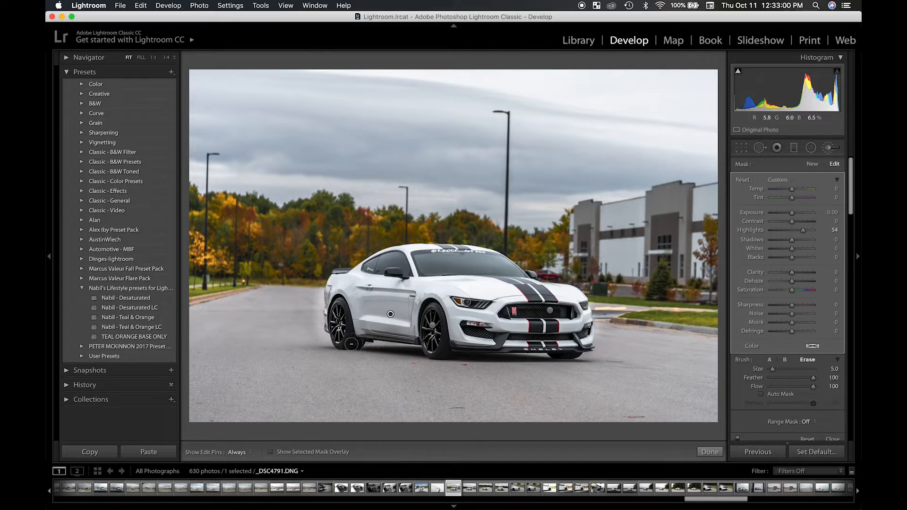
key(h)
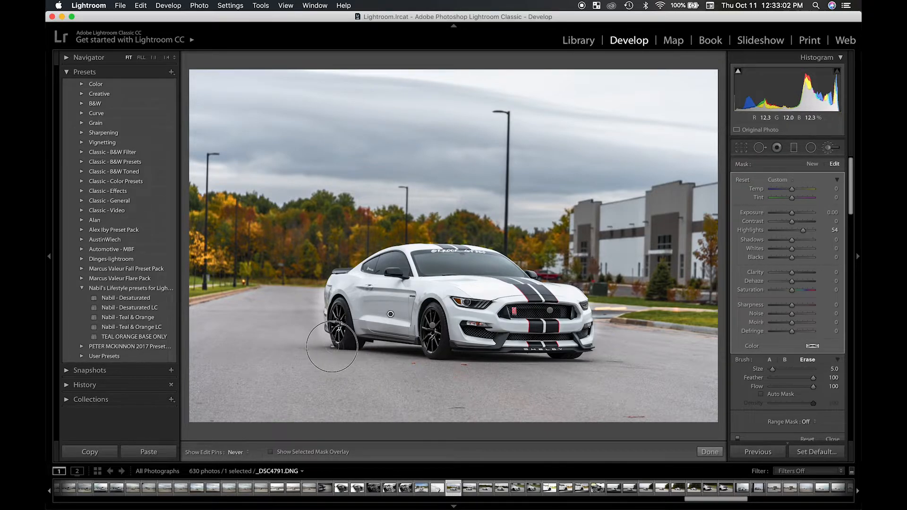
mouse_move(339, 301)
mouse_down()
mouse_move(334, 345)
mouse_move(315, 323)
mouse_move(318, 269)
mouse_move(319, 334)
mouse_move(317, 278)
mouse_move(334, 256)
mouse_move(403, 233)
mouse_move(503, 235)
mouse_move(433, 223)
mouse_move(520, 237)
mouse_move(478, 229)
mouse_move(548, 278)
mouse_move(602, 293)
mouse_move(606, 310)
mouse_move(600, 362)
mouse_move(436, 369)
mouse_move(369, 364)
mouse_move(358, 335)
mouse_up()
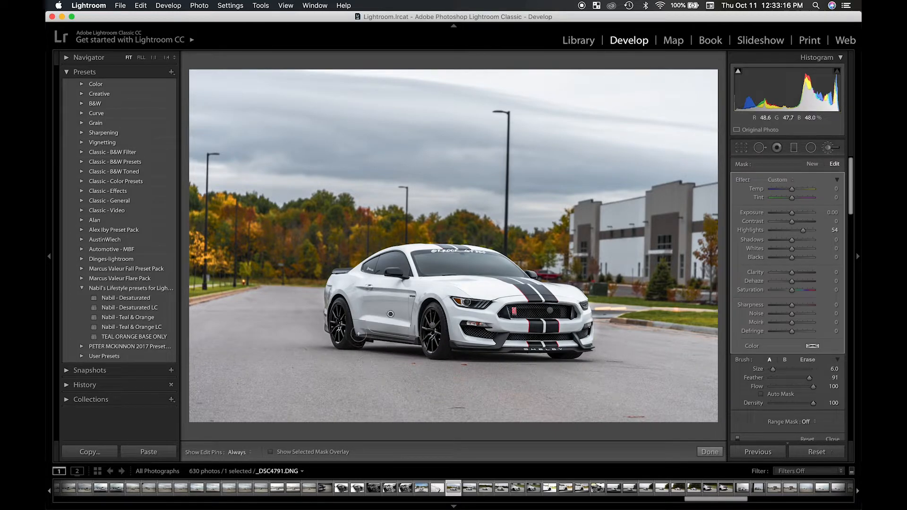
click(270, 452)
key(h)
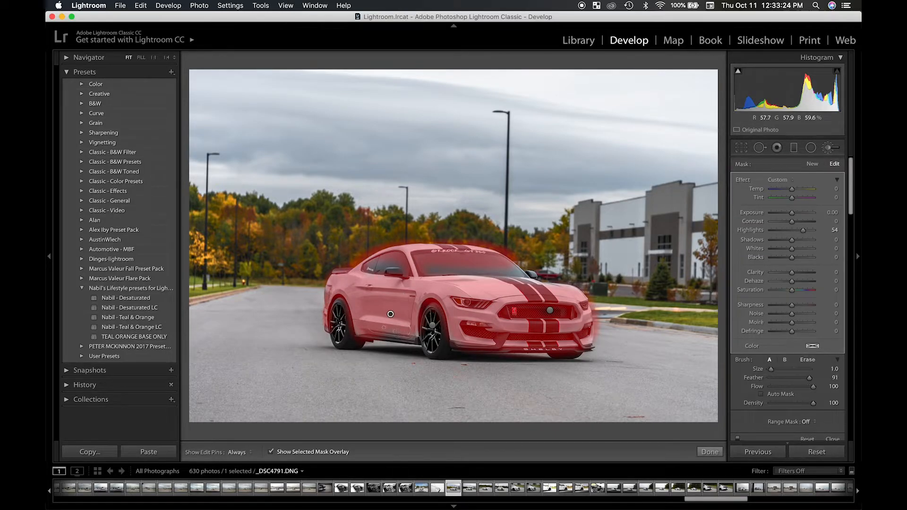
- Erase the highlights brush mask from the front wheel's edge, the lower bumper openings and the main grille
key(alt)
mouse_move(430, 336)
mouse_down()
mouse_move(432, 305)
mouse_move(445, 351)
mouse_move(428, 306)
mouse_move(425, 334)
mouse_move(432, 301)
mouse_move(449, 348)
mouse_move(451, 338)
mouse_up()
key(alt)
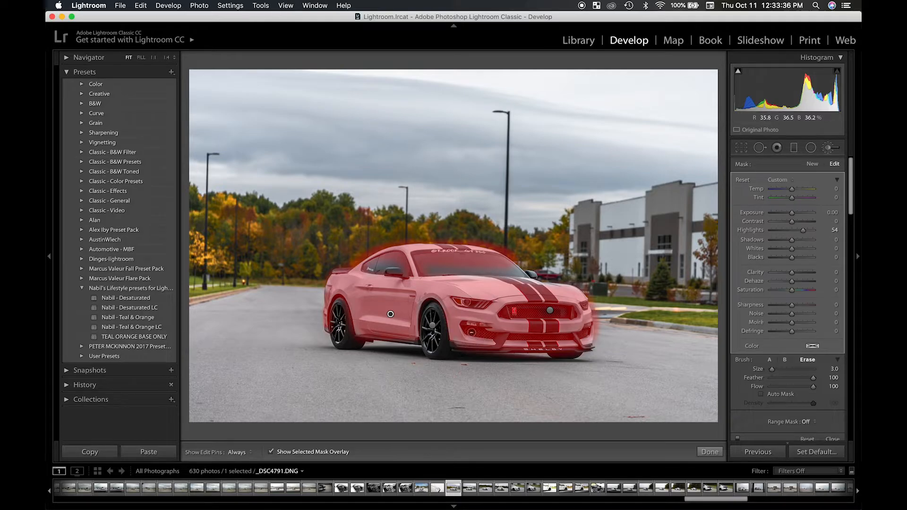
mouse_move(472, 334)
mouse_down()
mouse_move(490, 336)
mouse_move(470, 333)
mouse_move(571, 338)
mouse_move(509, 341)
mouse_up()
mouse_move(581, 334)
mouse_down()
mouse_move(561, 309)
mouse_move(502, 315)
mouse_move(571, 313)
mouse_move(506, 313)
mouse_move(562, 314)
mouse_up()
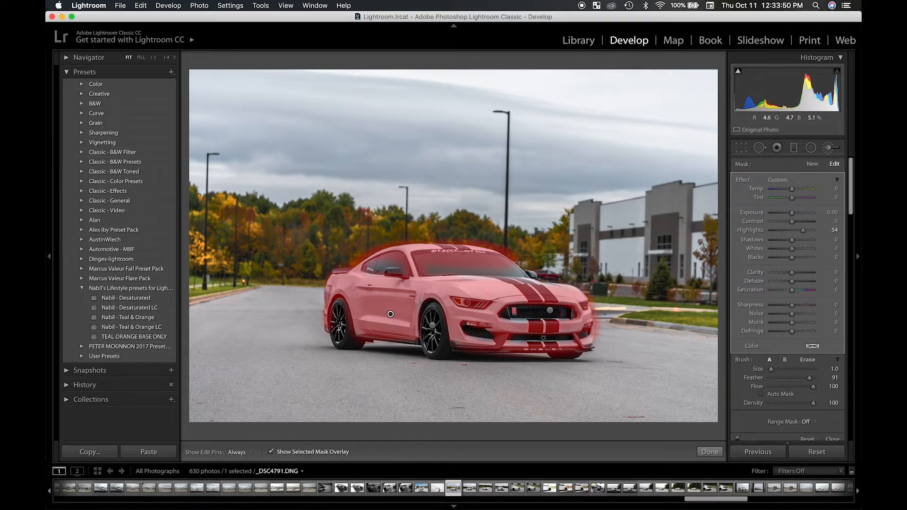
mouse_move(571, 343)
mouse_down()
mouse_move(464, 336)
mouse_move(512, 331)
mouse_move(502, 321)
mouse_move(579, 318)
mouse_move(555, 309)
mouse_up()
- Hide the edit pins while erasing the highlights brush mask above the roof and over the windshield, then show them again
key(alt)
key(h)
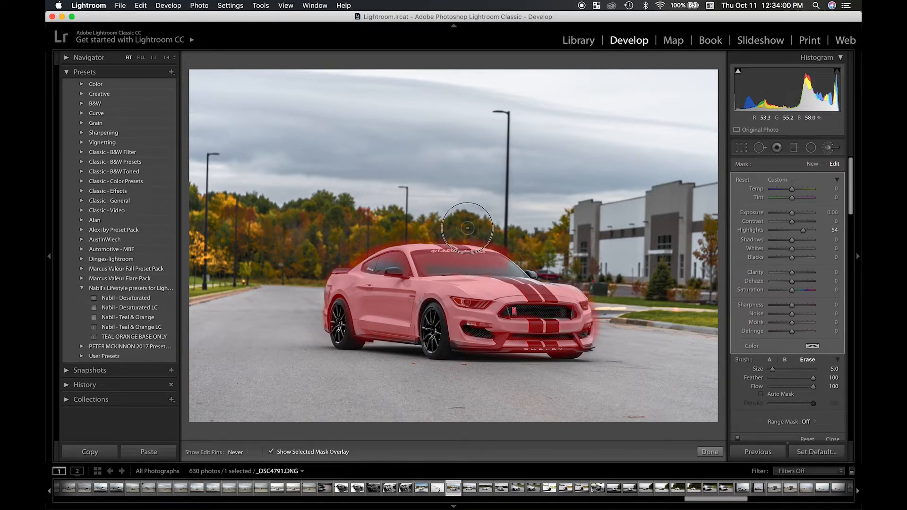
mouse_move(401, 238)
mouse_down()
mouse_move(371, 242)
mouse_move(350, 260)
mouse_move(408, 237)
mouse_move(488, 239)
mouse_up()
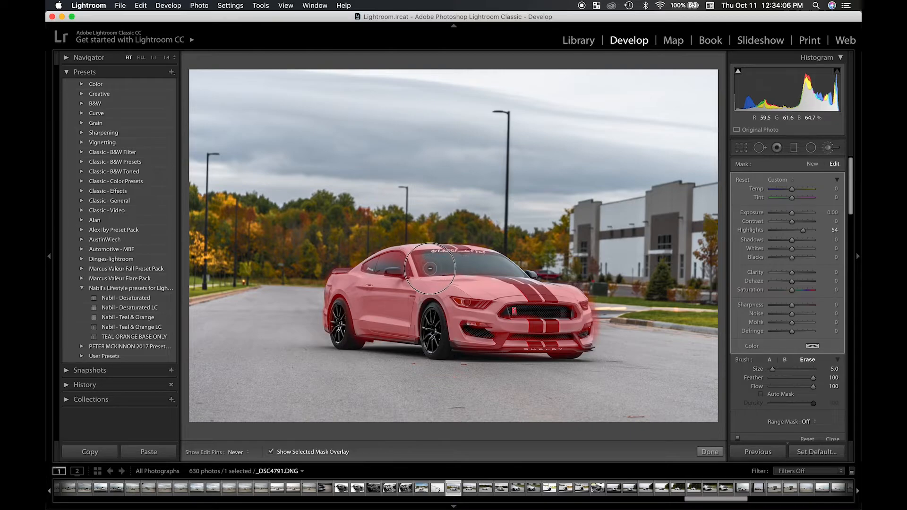
key(h)
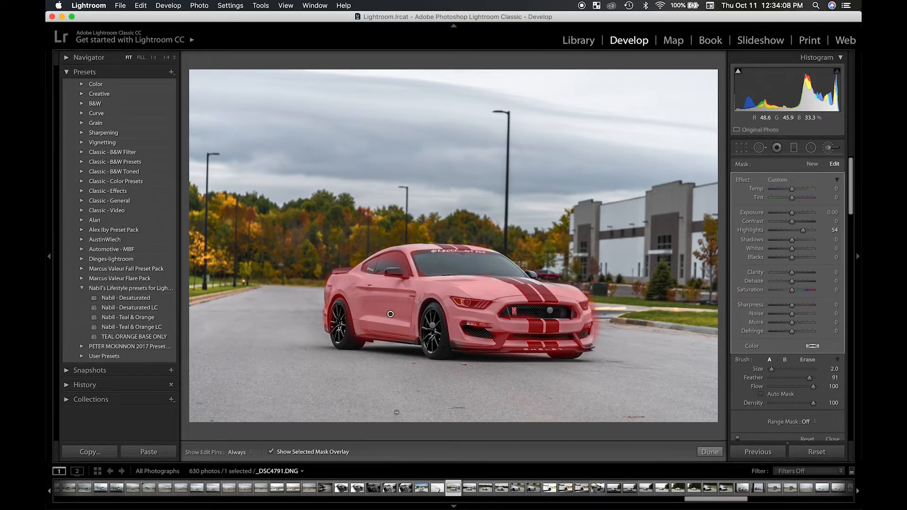
- Hide the mask overlay and finish the body brush with highlights at 54
click(271, 453)
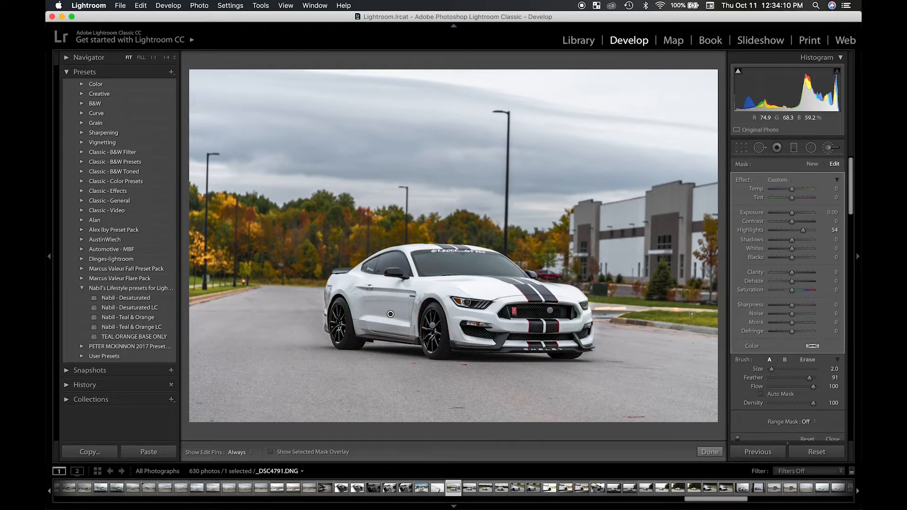
drag(803, 231, 804, 234)
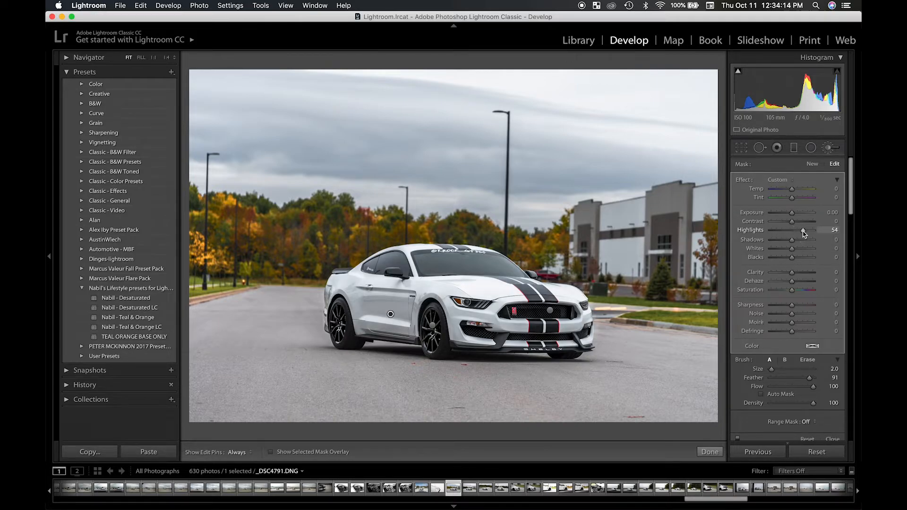
click(709, 452)
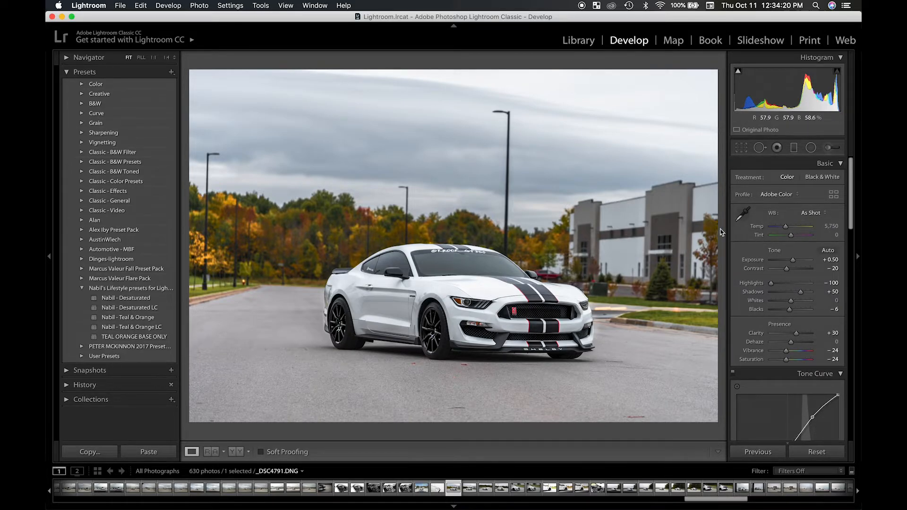
- Add a graduated filter with exposure -1.31 and clarity 100 over the foreground road, extending its upper edge to the car's lower body
click(793, 149)
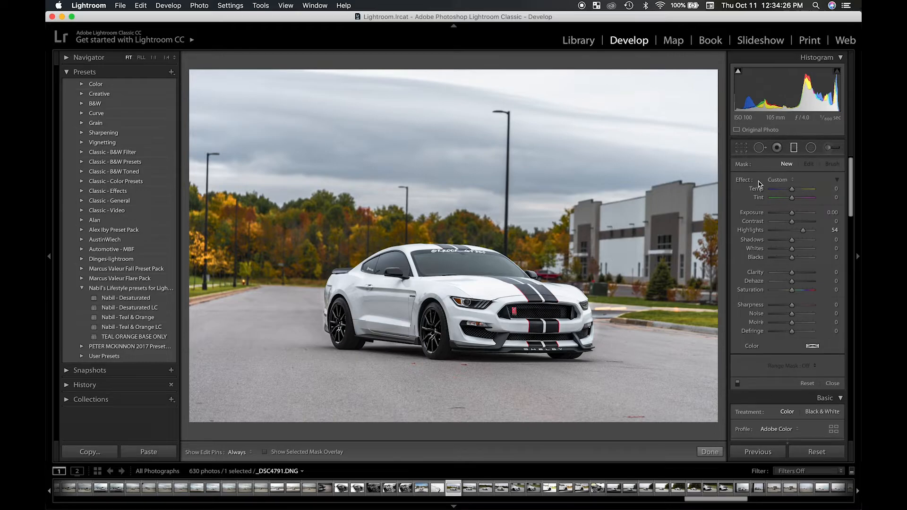
drag(792, 272, 832, 270)
drag(791, 213, 789, 215)
drag(473, 429, 468, 377)
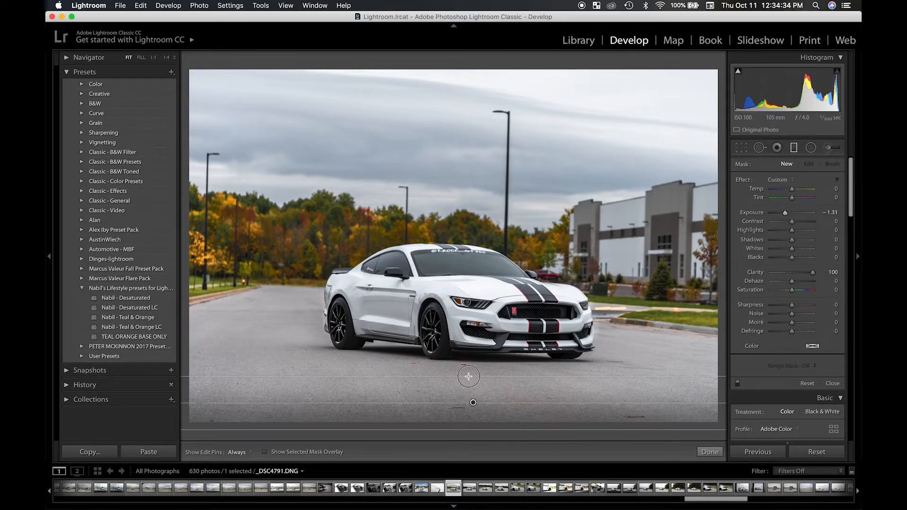
drag(468, 376, 469, 343)
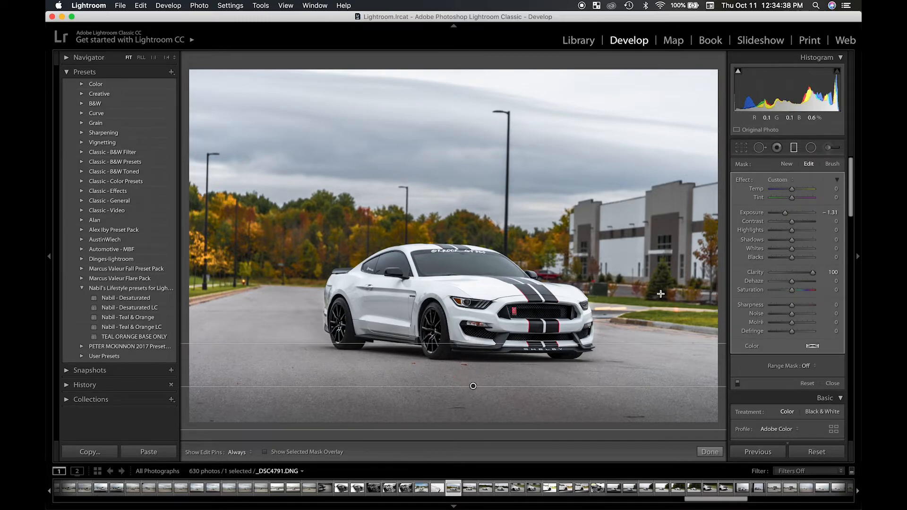
- Set the road graduated filter's exposure to -3.39, check its mask overlay, and finish the filter
click(777, 213)
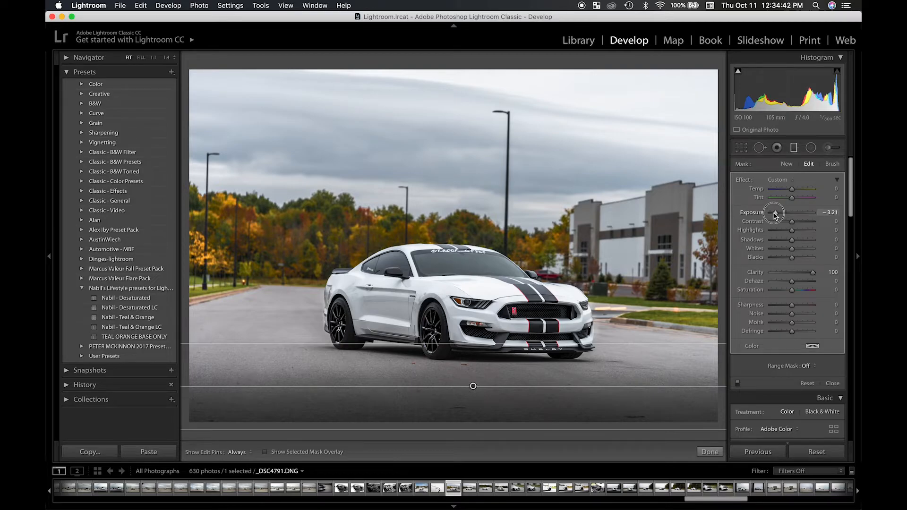
drag(775, 215, 773, 214)
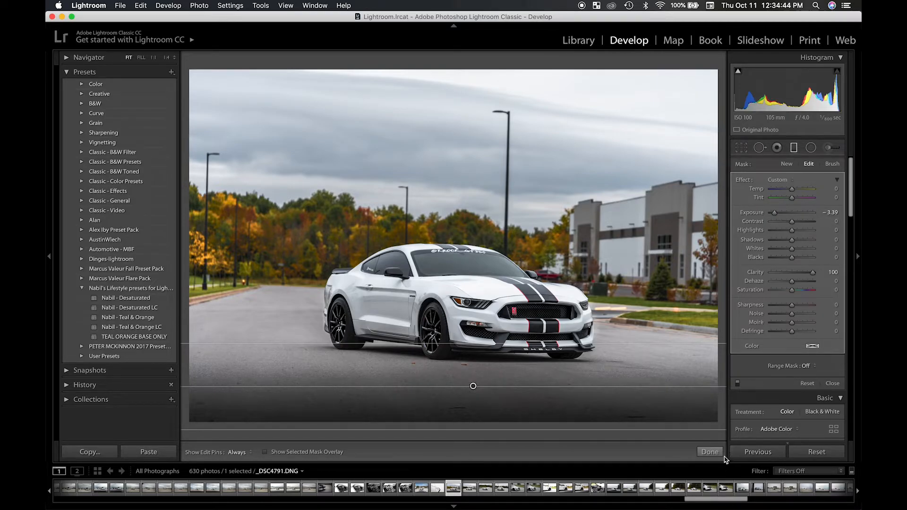
click(264, 452)
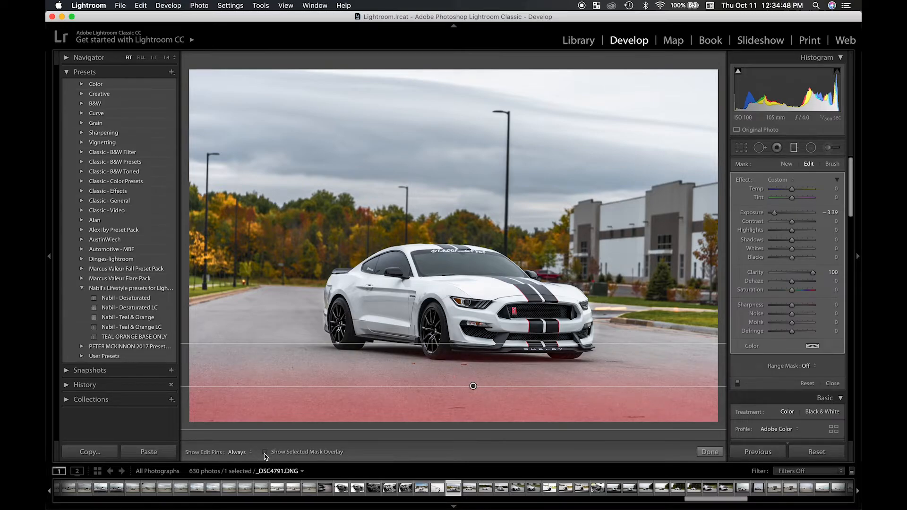
click(264, 452)
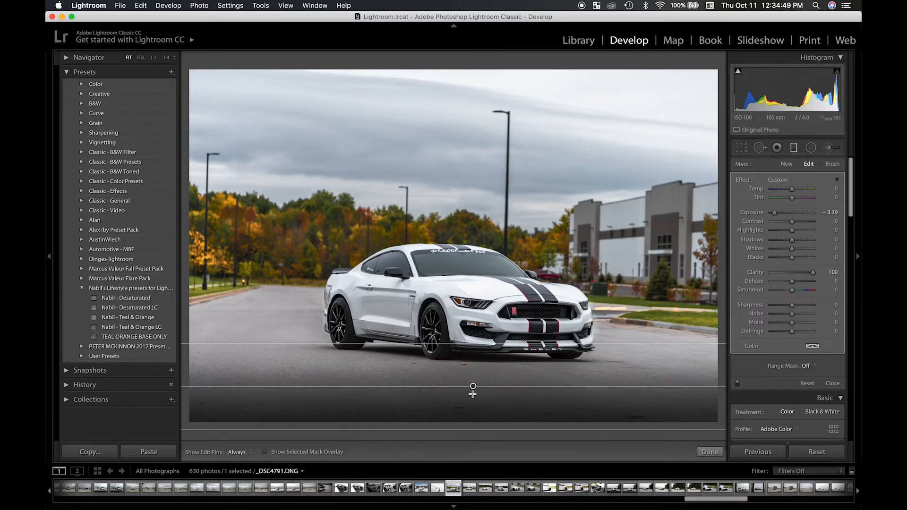
click(710, 452)
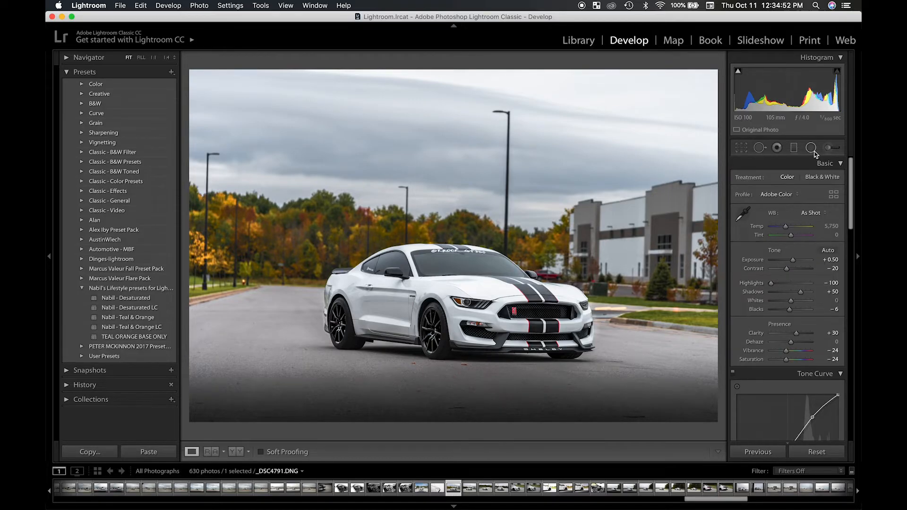
- Add a graduated filter from the top of the sky to the car's hood with exposure 0.32 and clarity 100, checking it against the reference photo
click(794, 148)
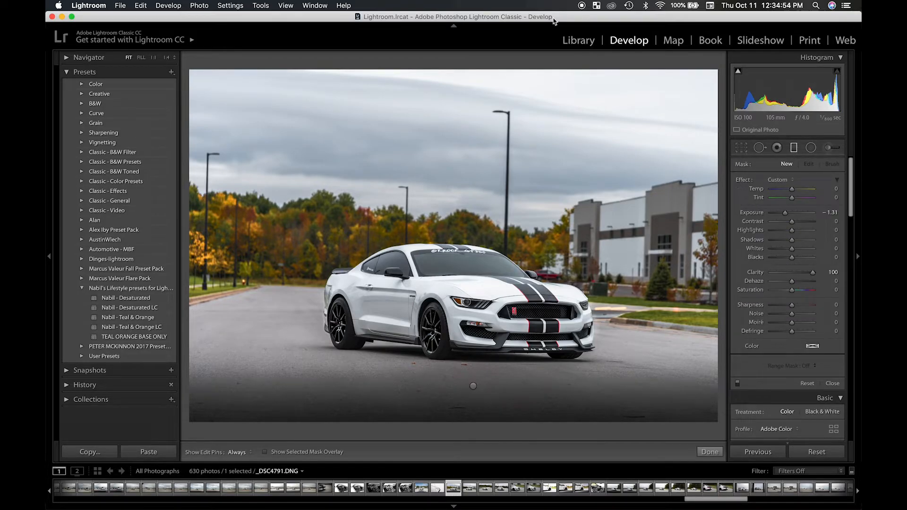
drag(521, 73, 491, 278)
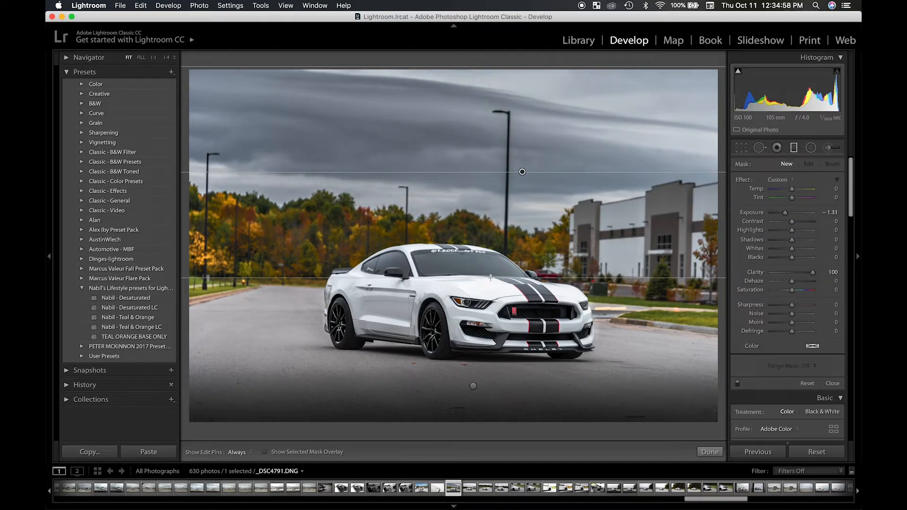
drag(786, 216, 794, 216)
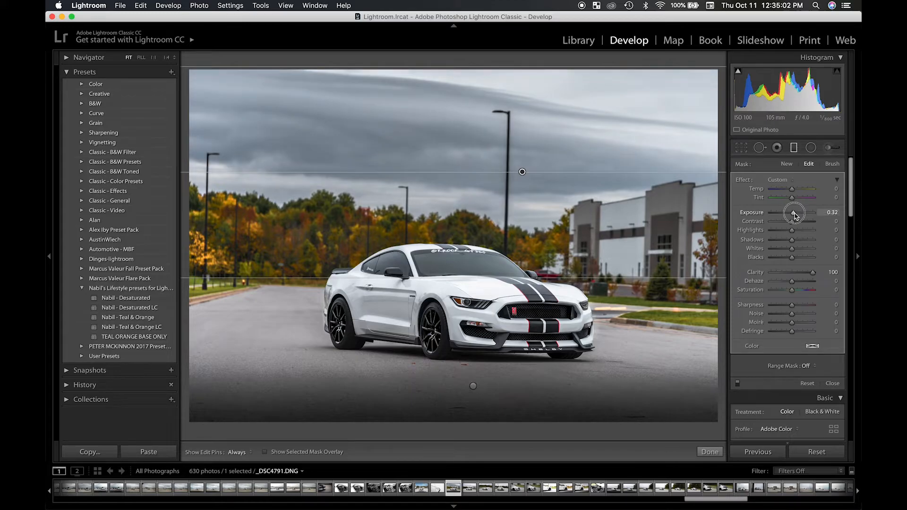
key(ctrl+Up)
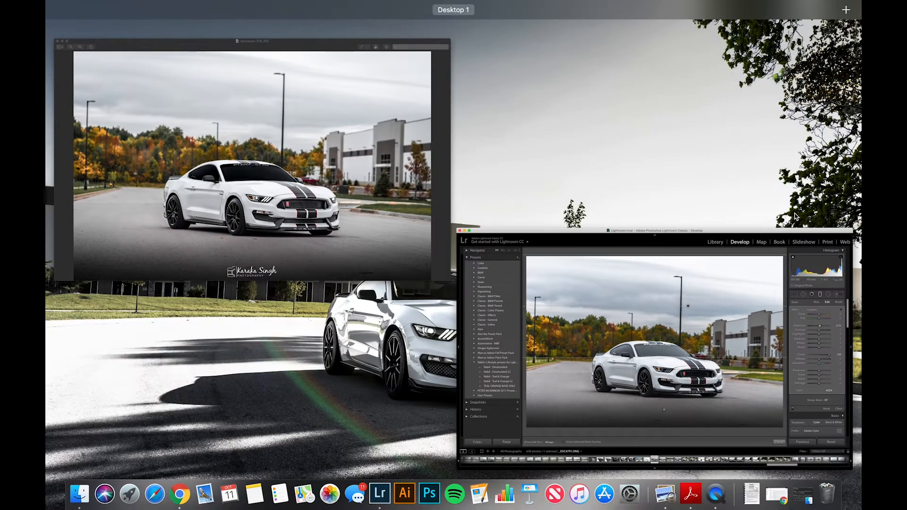
key(ctrl+Up)
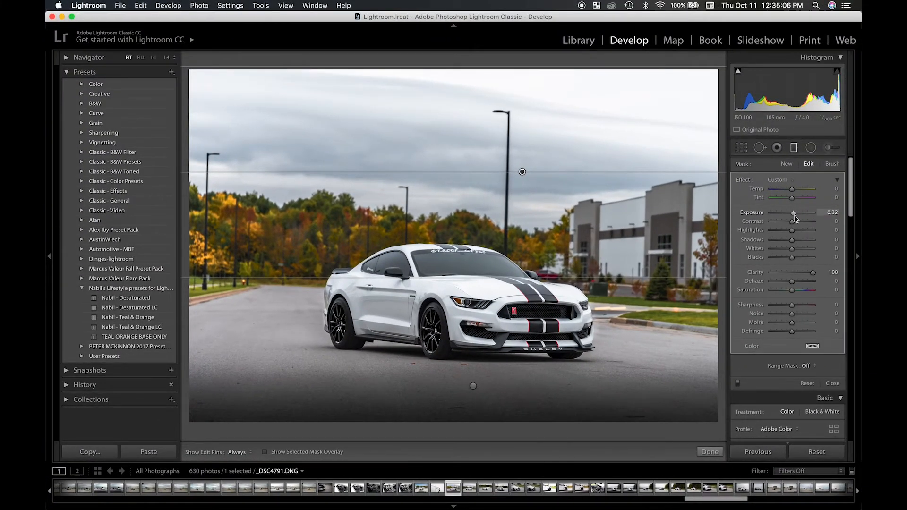
click(709, 452)
- Compare the edited photo with its unedited version several times
key(backslash)
key(backslash)
key(backslash)
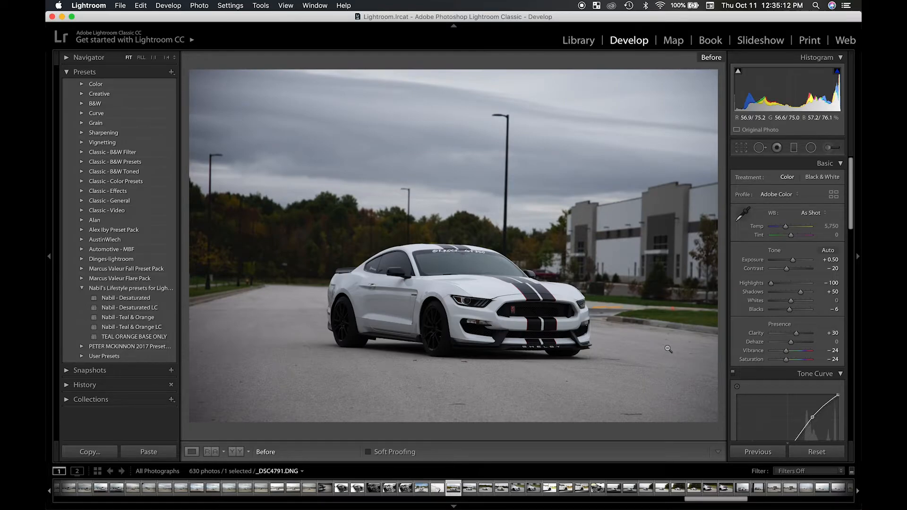
key(backslash)
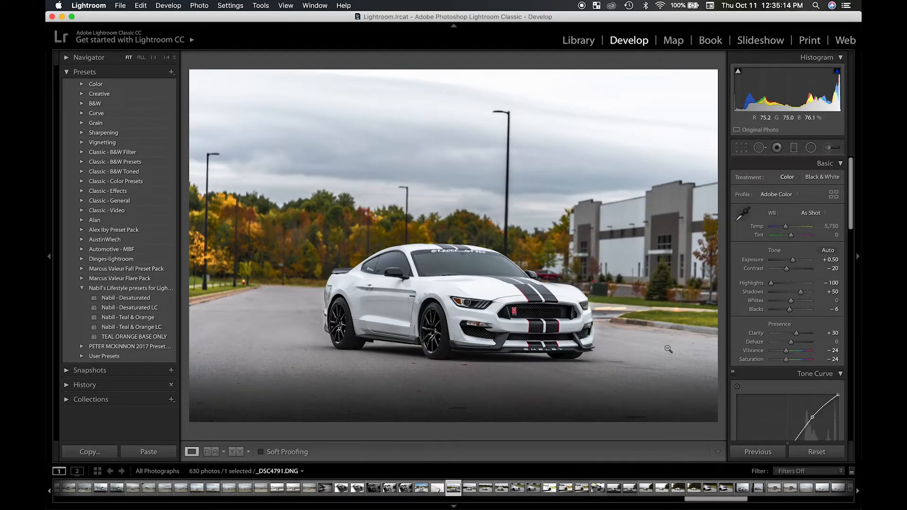
key(backslash)
key(backslash)
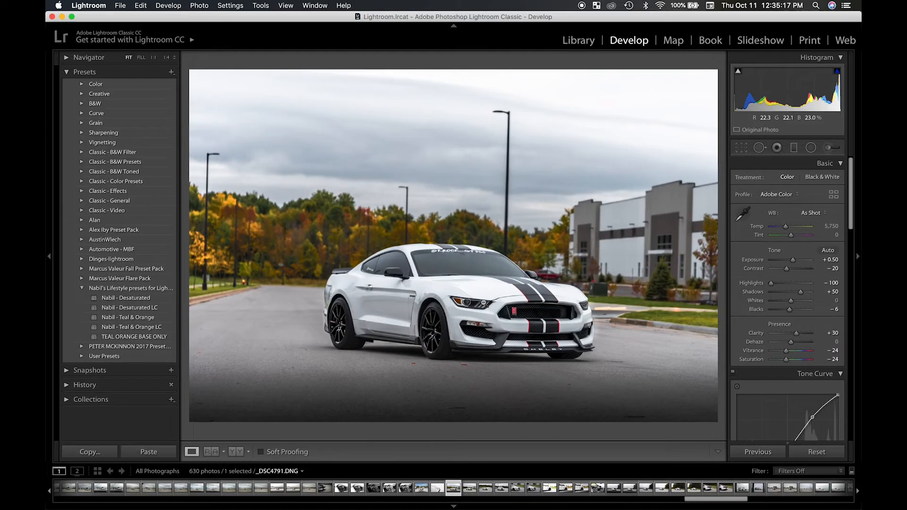
- Place a small circular radial filter over the round headlight lens and invert it to affect only the inside
click(482, 304)
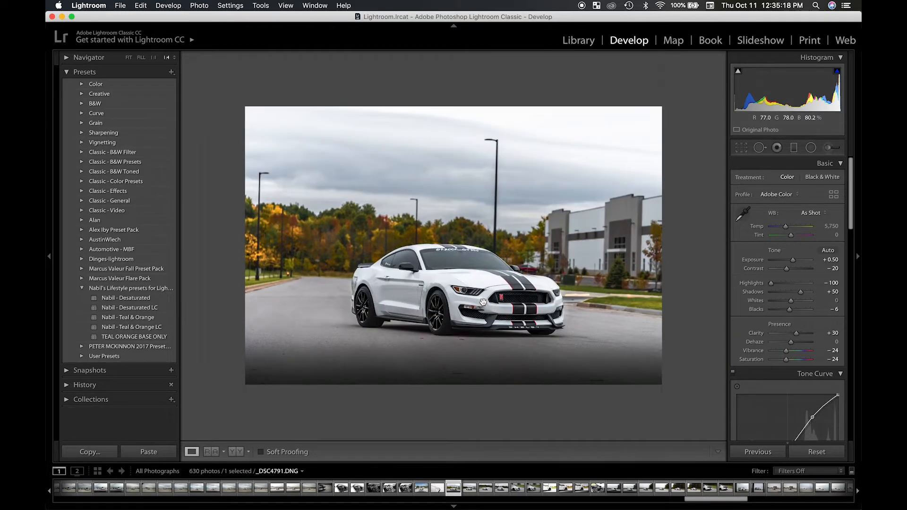
key(super+equal)
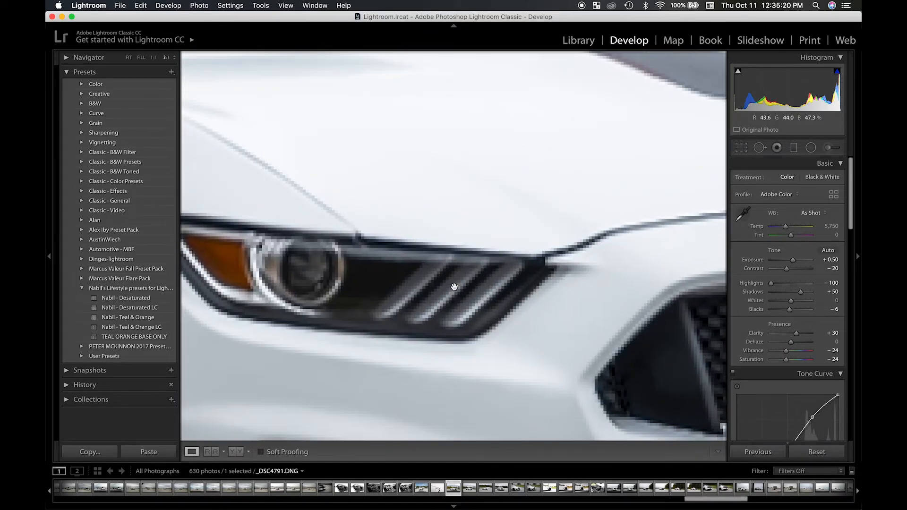
key(super+equal)
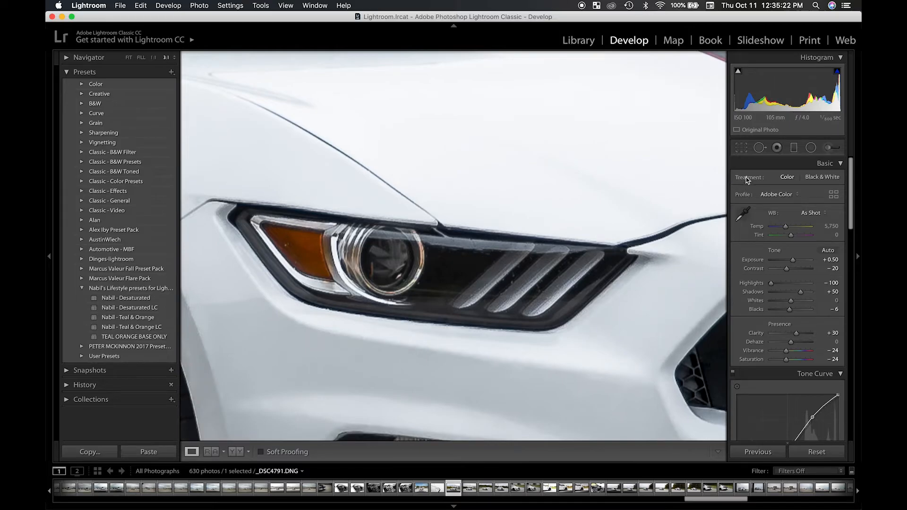
click(810, 150)
drag(366, 246, 396, 276)
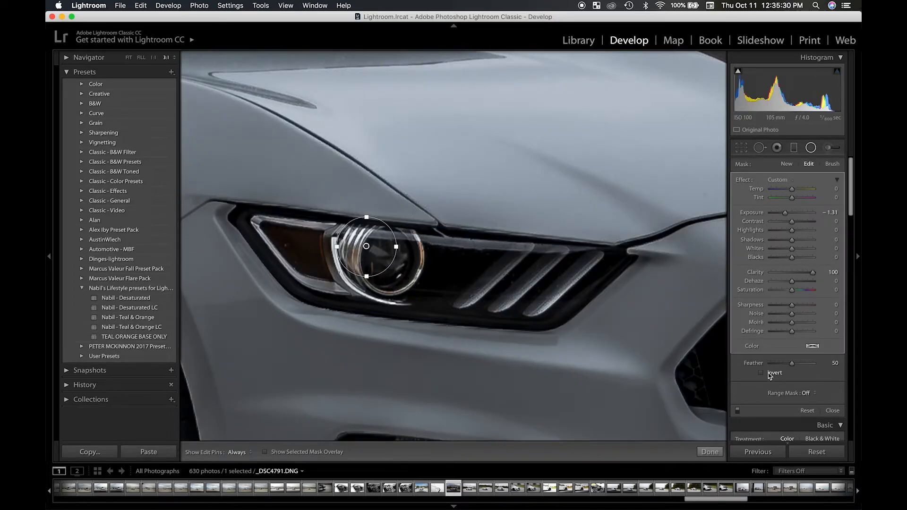
click(761, 373)
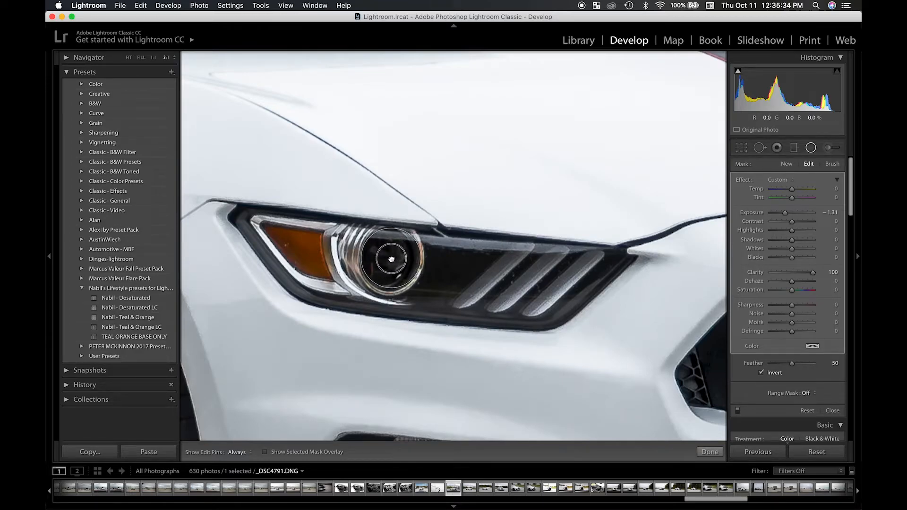
- Set the headlight radial filter to exposure 4.00 and clarity 0, and check it on the whole car
drag(801, 213, 845, 218)
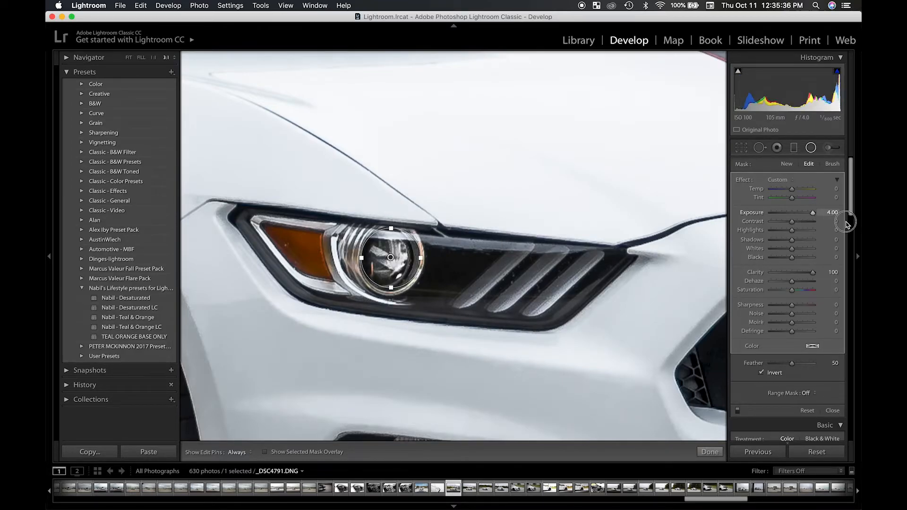
double_click(812, 273)
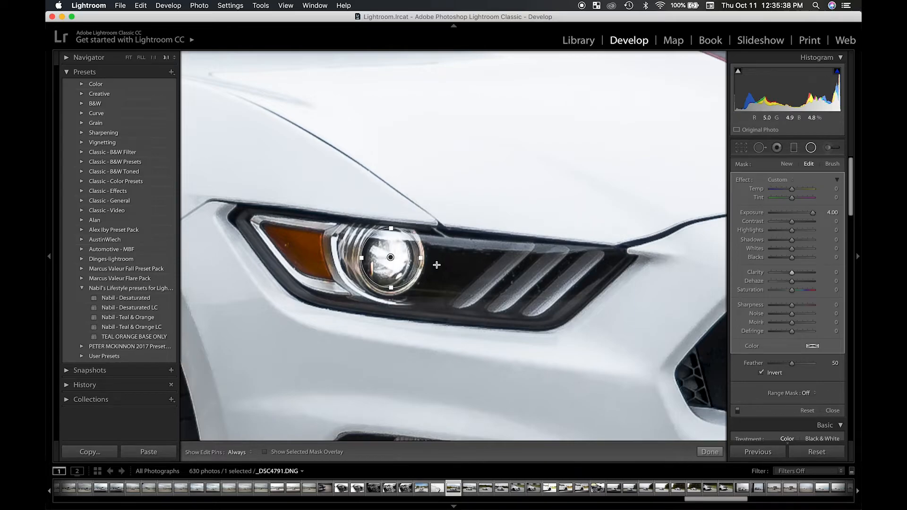
key(super+minus)
key(super+minus)
key(super+minus)
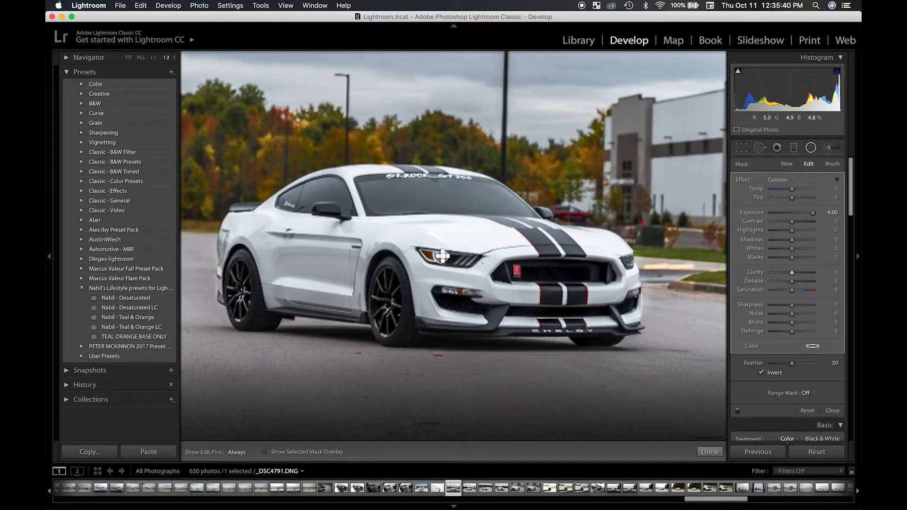
- Add a new adjustment brush with exposure 4.00 and clarity 0, and paint the headlight's slanted light bar nearest the grille at size 4.0
key(super+equal)
key(super+equal)
key(super+equal)
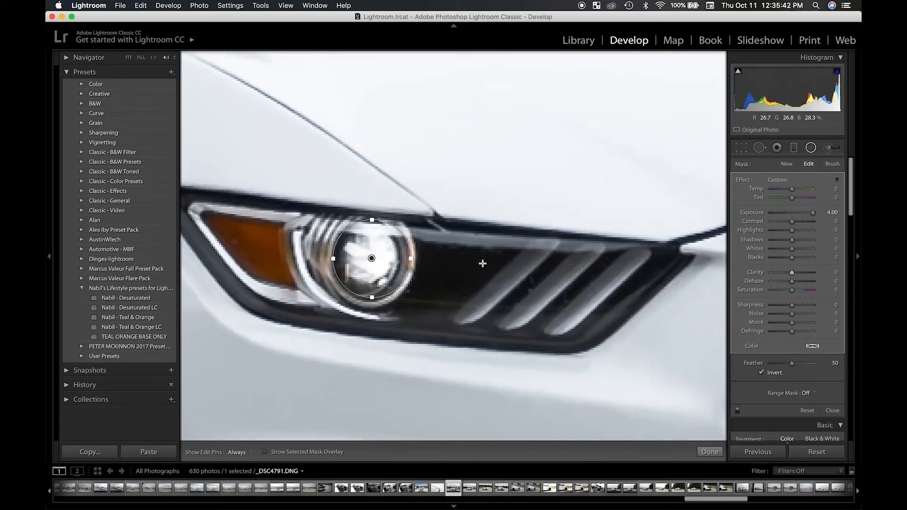
scroll(430, 266, right, 3)
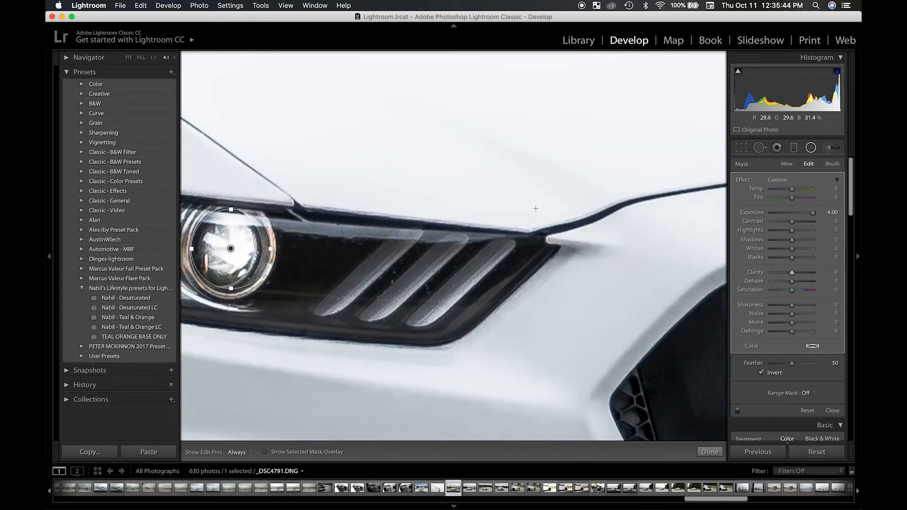
click(829, 150)
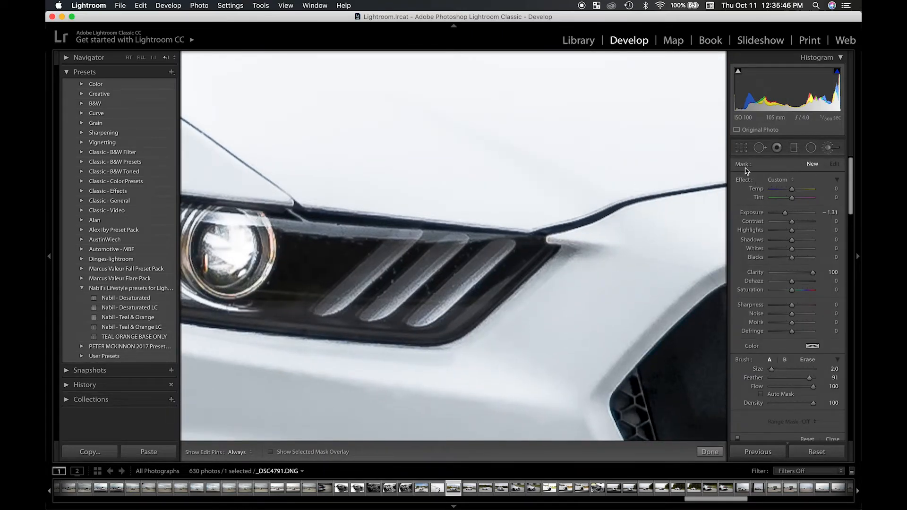
drag(791, 212, 836, 214)
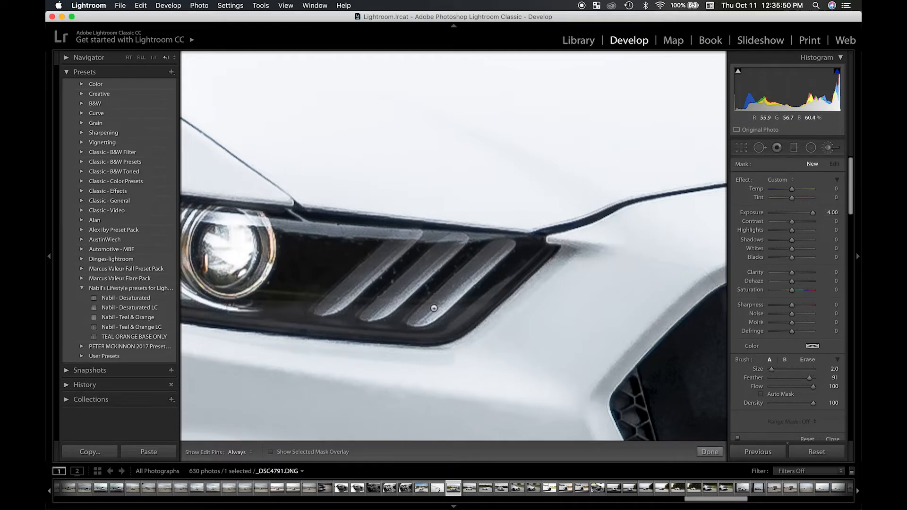
key(h)
mouse_move(416, 320)
mouse_down()
mouse_move(508, 242)
mouse_move(439, 309)
mouse_move(416, 315)
mouse_move(496, 247)
mouse_up()
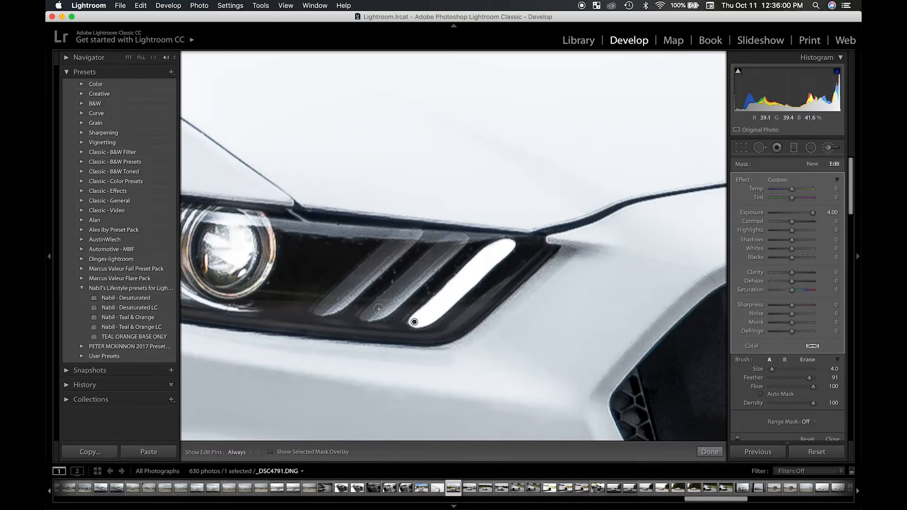
- Paint the other two slanted light bars of the headlight with the same brush adjustment
key(h)
mouse_move(368, 313)
mouse_down()
mouse_move(462, 236)
mouse_move(369, 317)
mouse_up()
click(320, 310)
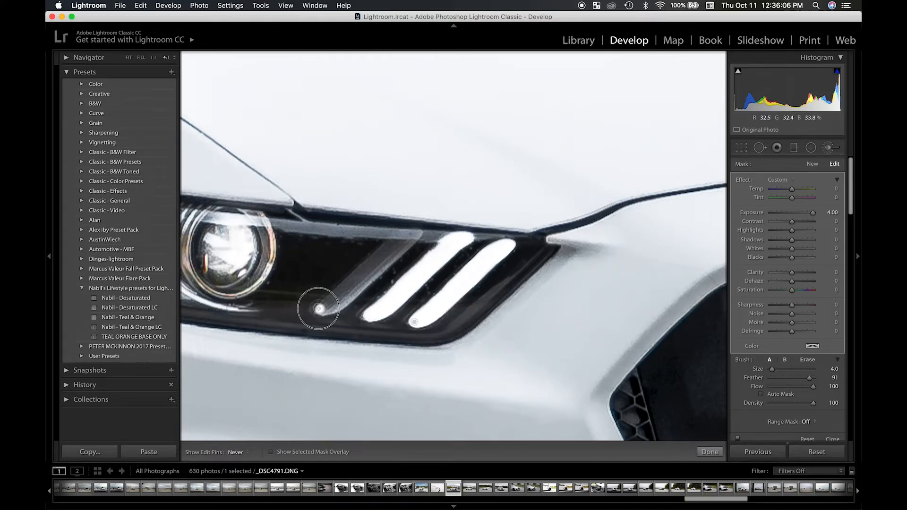
mouse_move(366, 267)
mouse_down()
mouse_move(416, 231)
mouse_move(361, 285)
mouse_move(318, 309)
mouse_move(416, 234)
mouse_up()
key(h)
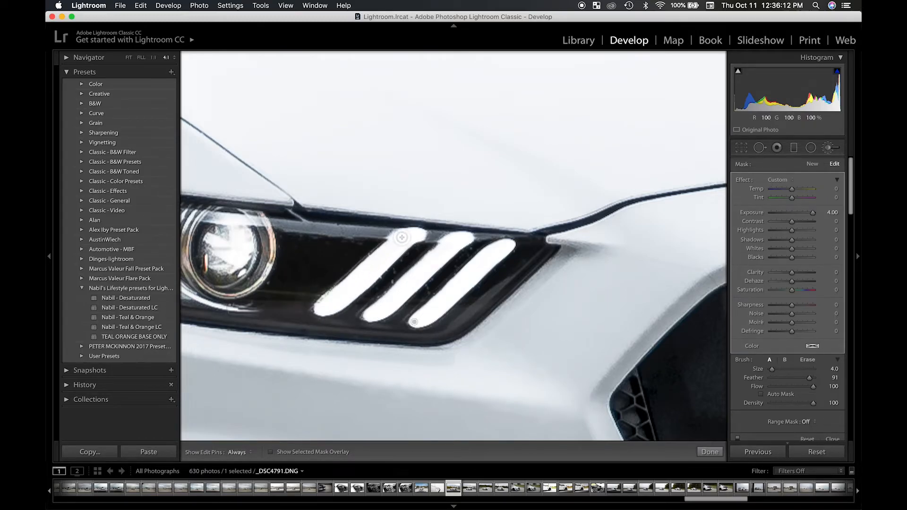
- Erase the brush spill between the upper ends of the headlight's light bars
key(alt)
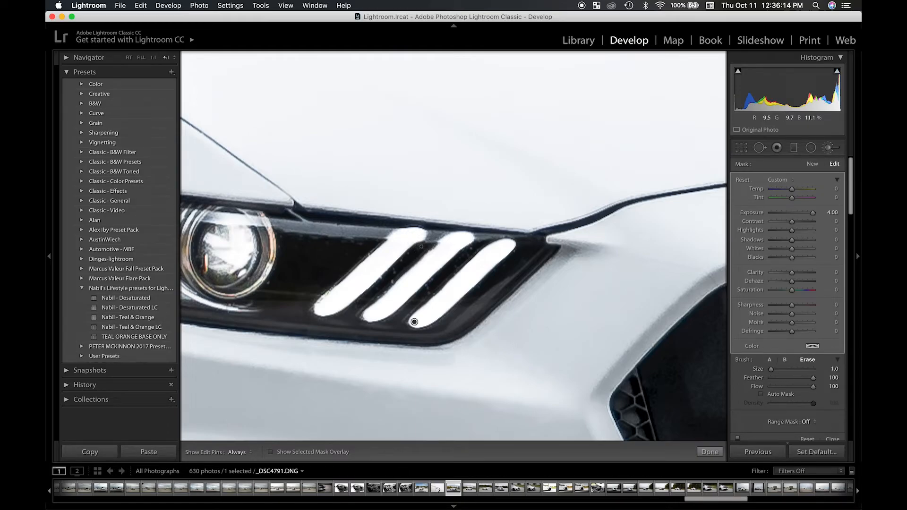
key(h)
drag(439, 238, 428, 246)
key(h)
- Check the light bars on the whole car, set the brush's highlights to -3 and finish the brush adjustment
key(alt+super+minus)
key(alt+super+minus)
key(alt+super+minus)
key(alt+super+minus)
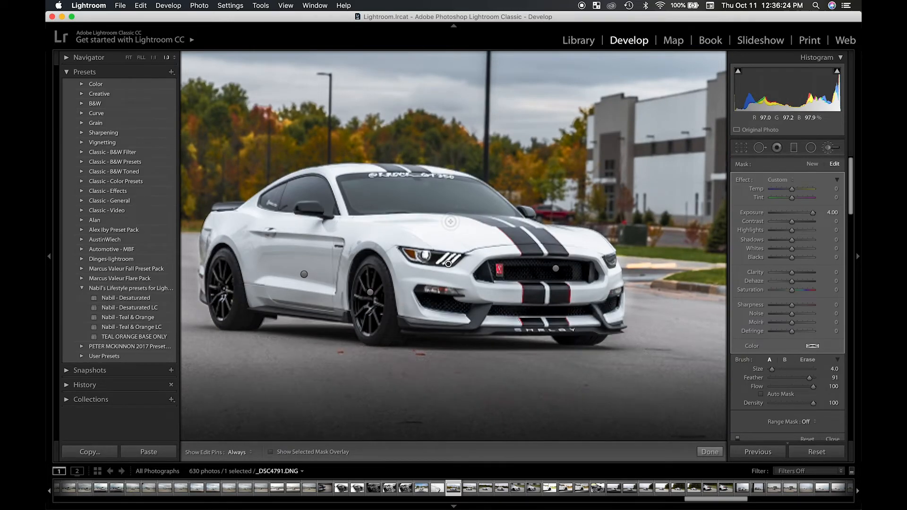
key(alt+super+minus)
key(alt+super+minus)
mouse_move(802, 232)
mouse_down()
mouse_move(835, 233)
mouse_move(790, 232)
mouse_up()
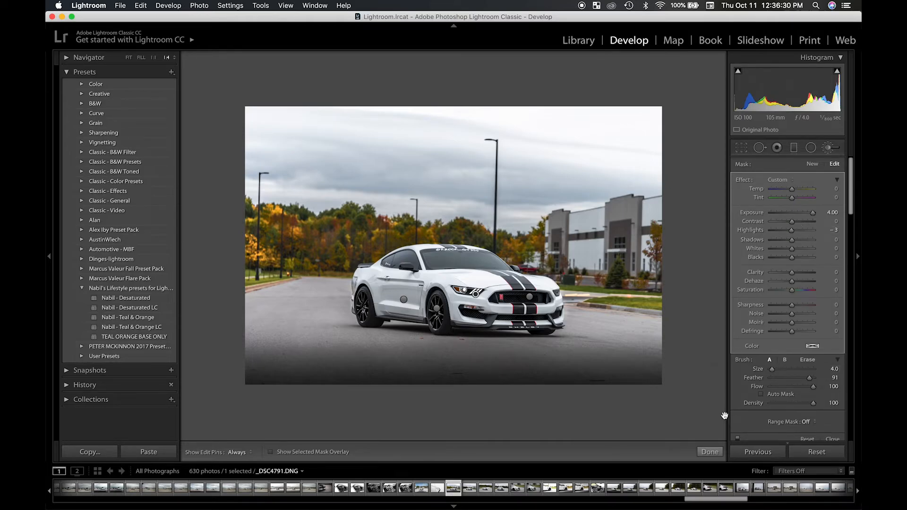
click(710, 451)
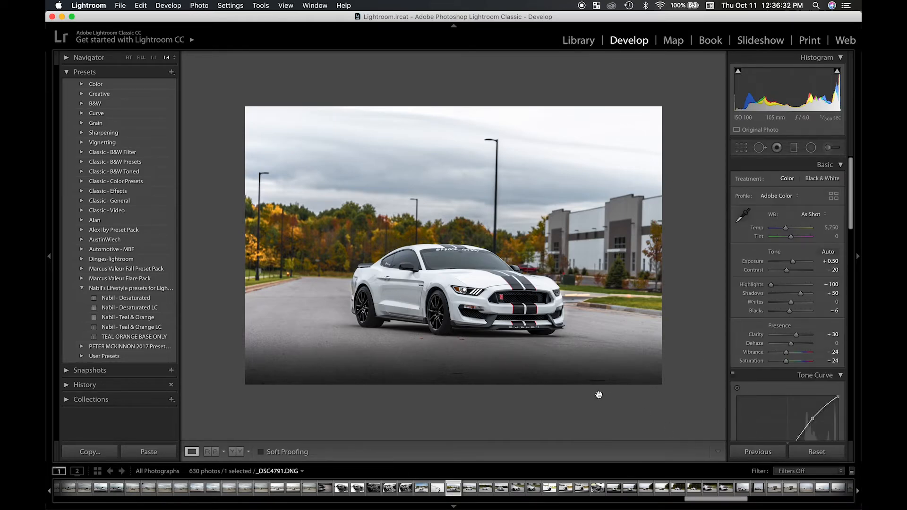
- Switch to Preview to check the car against the reference photo Vancouver-276.JPG, and return to Lightroom
click(487, 308)
key(ctrl+Up)
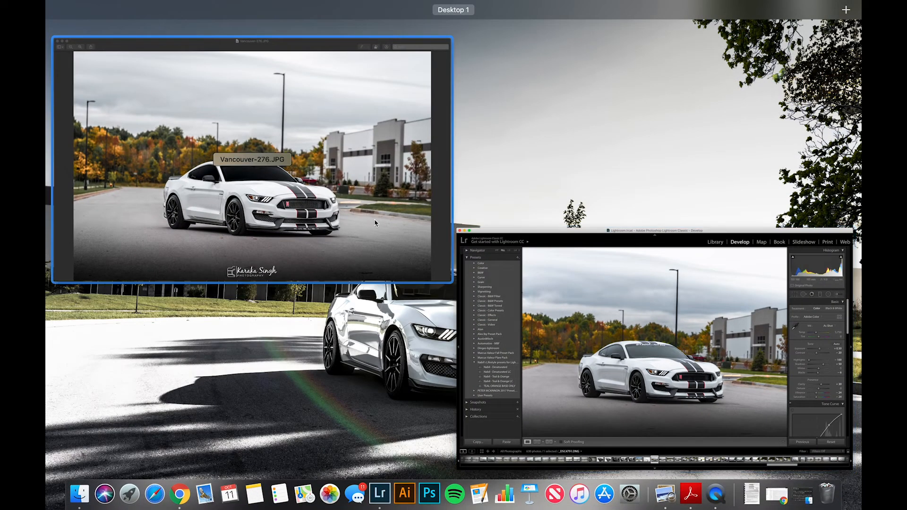
click(393, 242)
key(ctrl+Up)
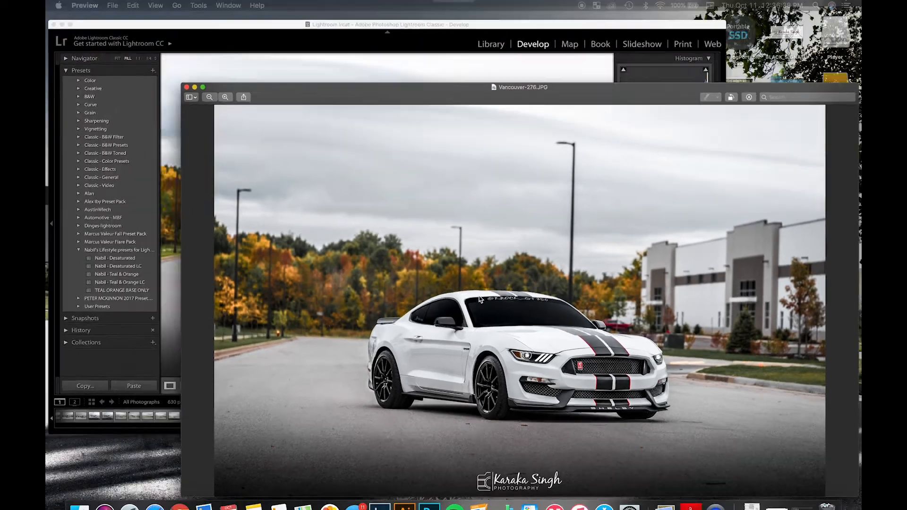
click(364, 233)
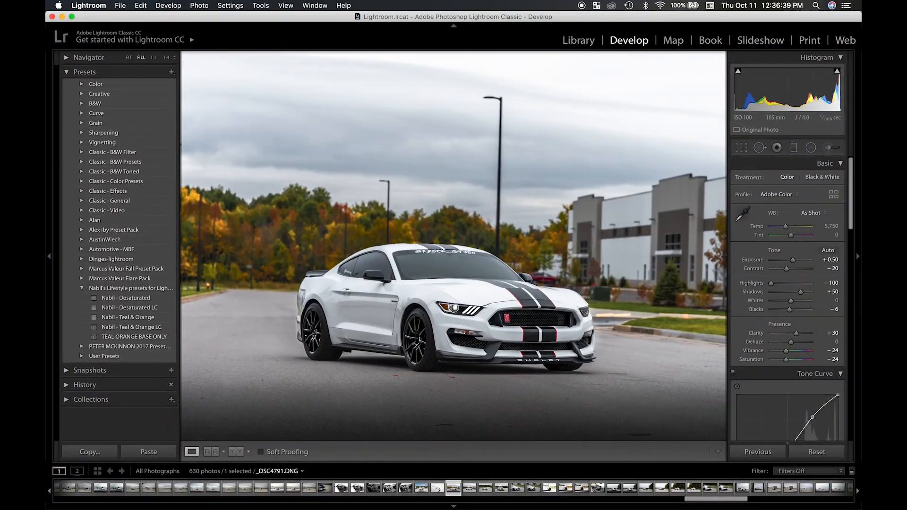
- Add a new adjustment brush with exposure -1.63 and paint the windshield and side windows to darken the glass
click(828, 148)
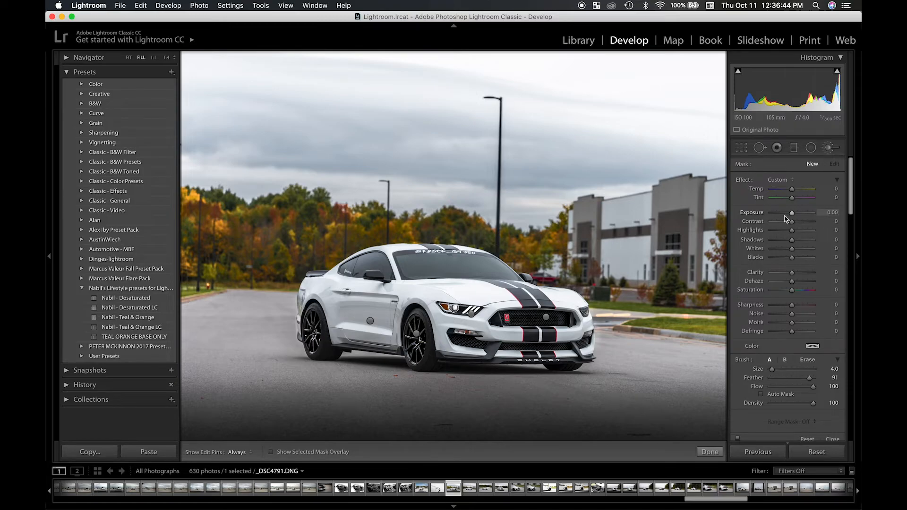
mouse_move(461, 271)
mouse_down()
mouse_move(439, 258)
mouse_move(400, 259)
mouse_move(400, 271)
mouse_move(486, 267)
mouse_move(505, 274)
mouse_move(482, 250)
mouse_move(407, 265)
mouse_move(480, 259)
mouse_move(515, 272)
mouse_move(366, 262)
mouse_move(343, 269)
mouse_move(382, 255)
mouse_move(373, 273)
mouse_move(380, 268)
mouse_move(356, 270)
mouse_move(384, 265)
mouse_move(373, 256)
mouse_move(359, 263)
mouse_up()
key(h)
key(h)
key(h)
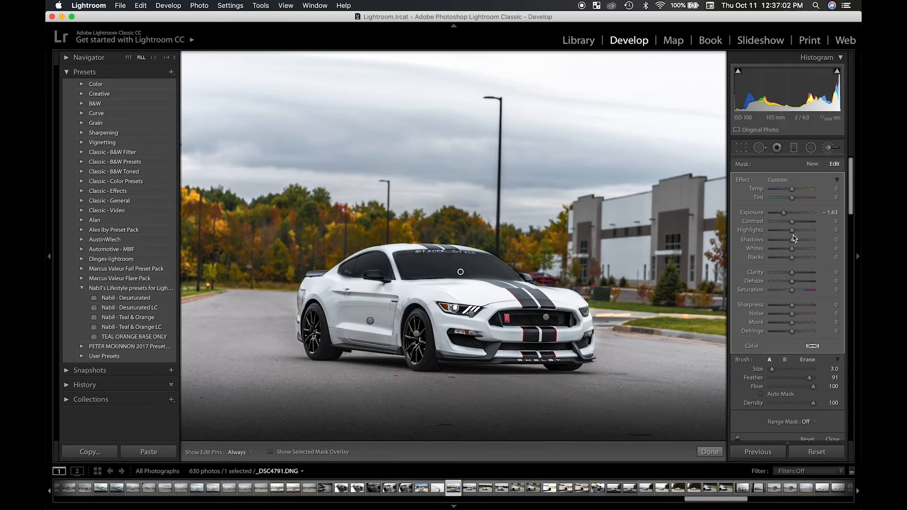
- Set the window brush's contrast to 65 and shadows to -40, erase its spill around the windshield, and finish the adjustment
drag(803, 222, 807, 225)
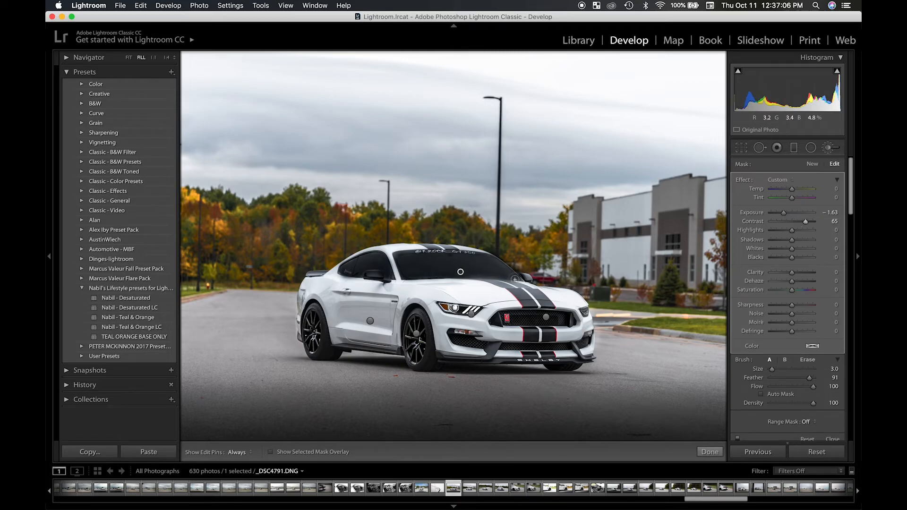
key(alt)
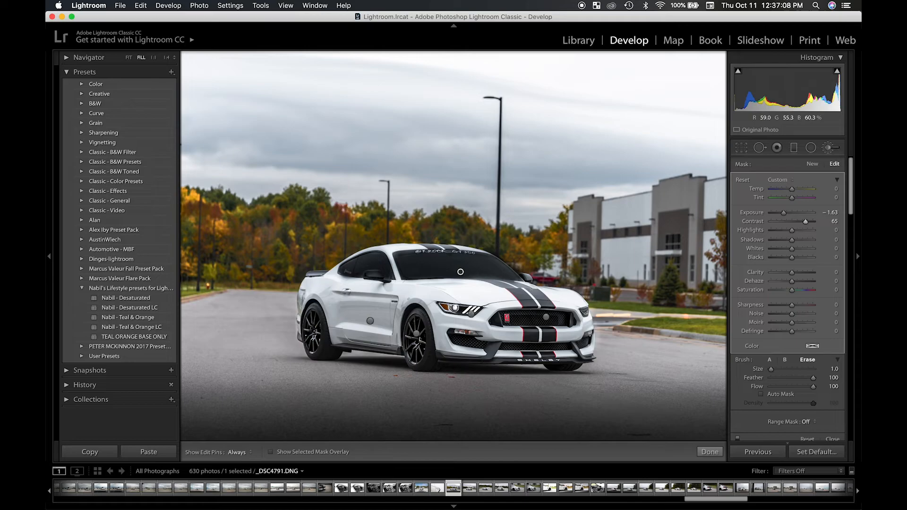
key(h)
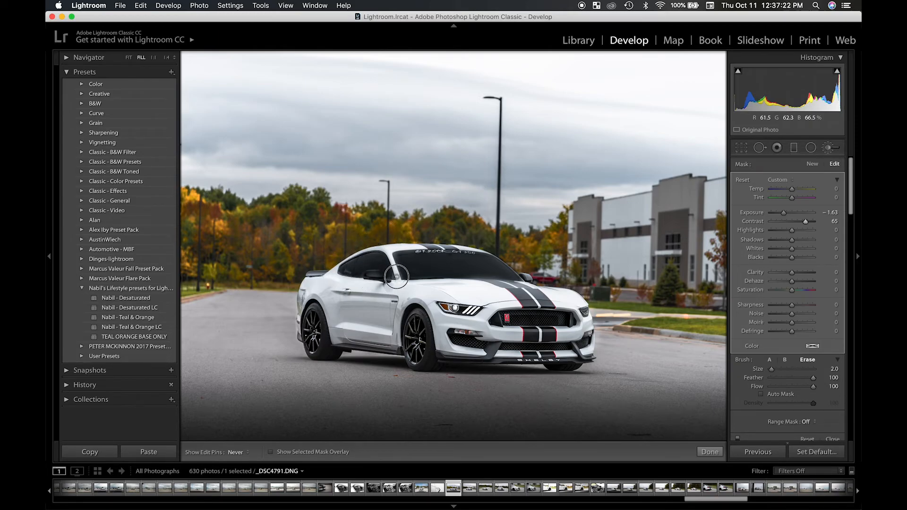
key(alt)
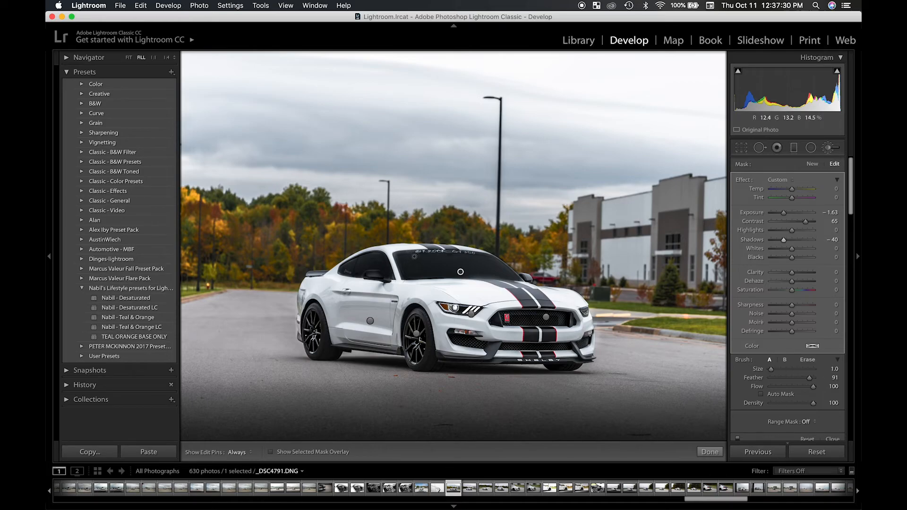
key(h)
click(709, 451)
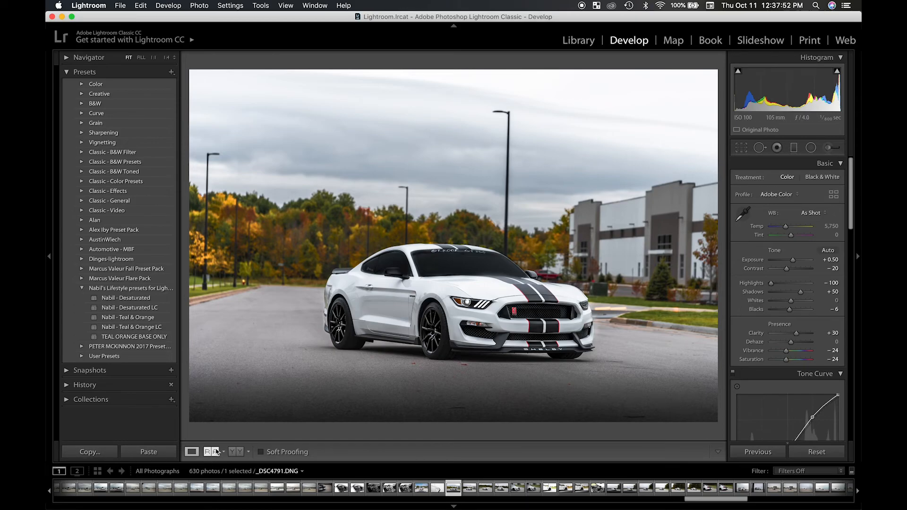
- Compare the photo side by side before and after editing, and look through the develop settings in single view
click(236, 451)
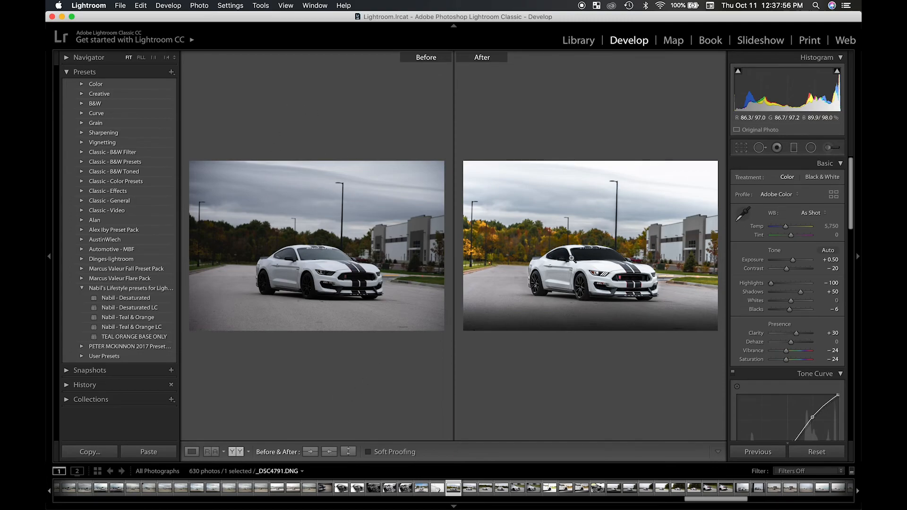
click(192, 451)
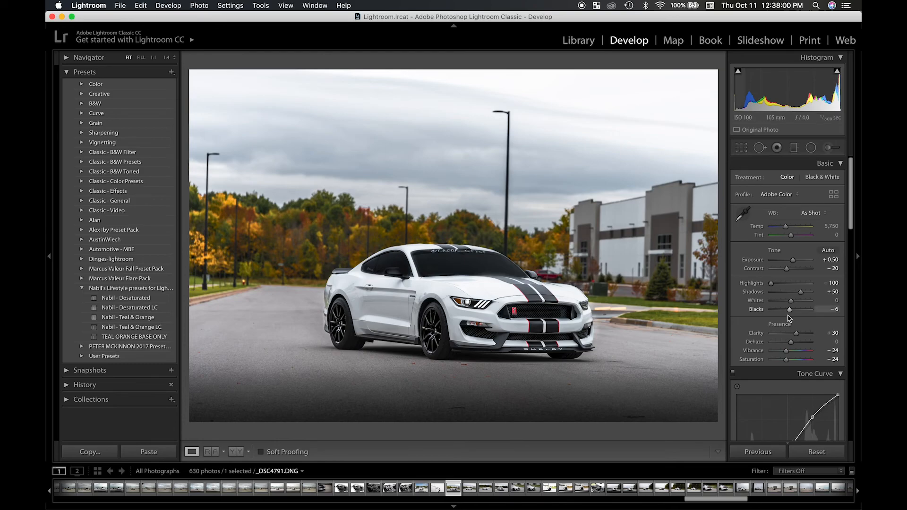
scroll(808, 303, down, 5)
scroll(808, 302, up, 5)
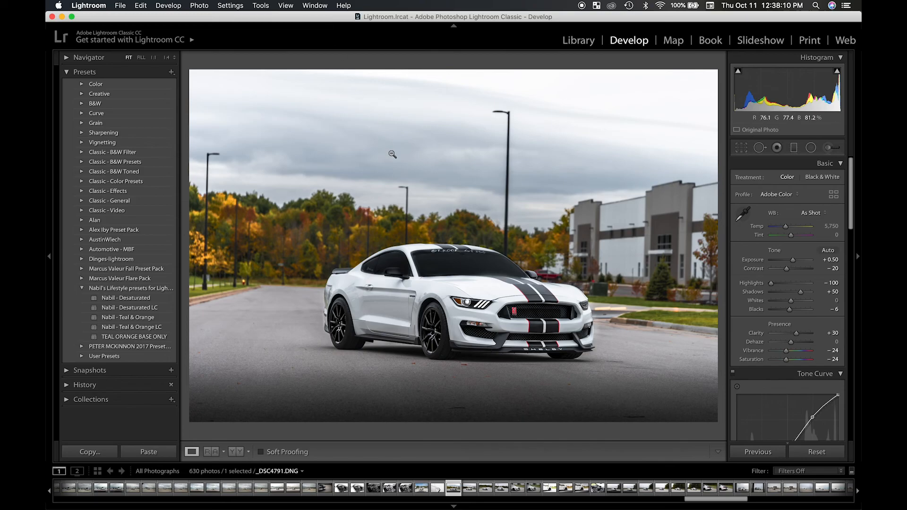
- Compare the finished edit with the reference photo Vancouver-276.JPG in Preview and return to Lightroom
key(ctrl+Up)
click(390, 238)
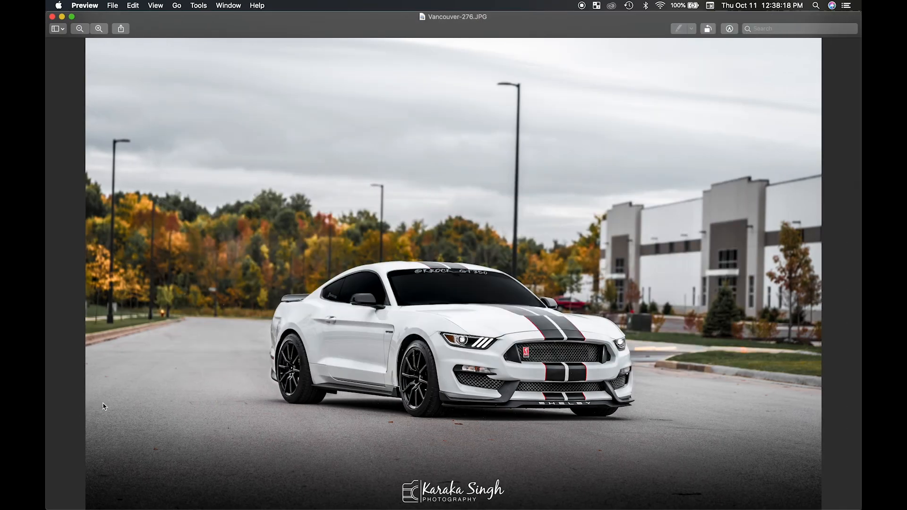
key(ctrl+Up)
click(370, 216)
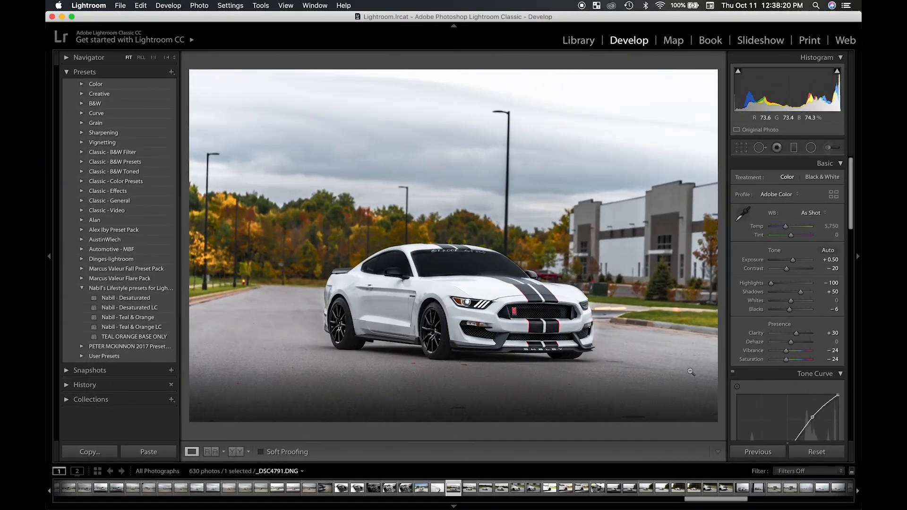